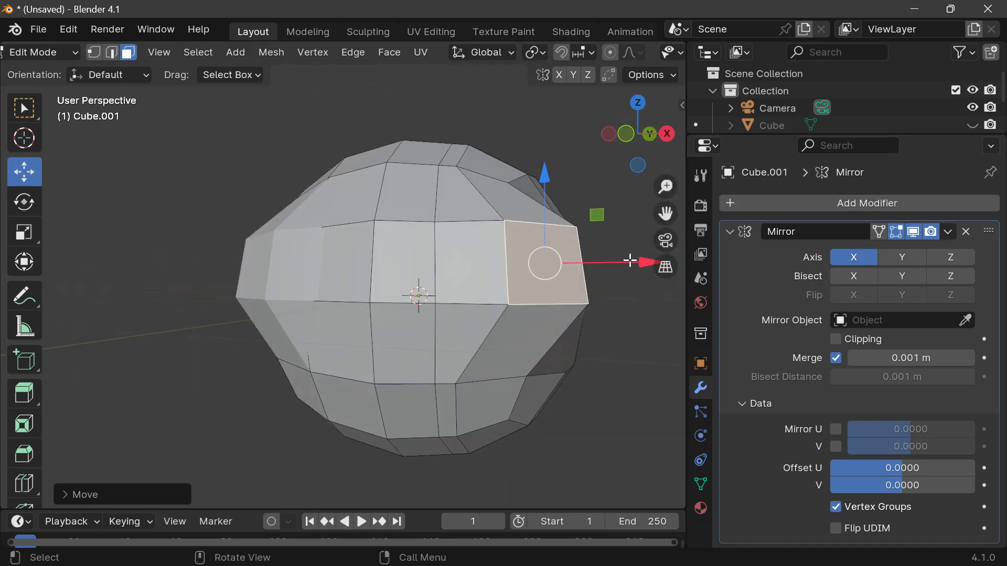
Toggle the Mirror modifier's edit-mode display off and on to compare the mesh, leaving it off.
{"action": "left_click_drag", "start_coordinate": [629, 261], "coordinate": [627, 260]}
{"action": "left_click_drag", "start_coordinate": [637, 134], "coordinate": [614, 170]}
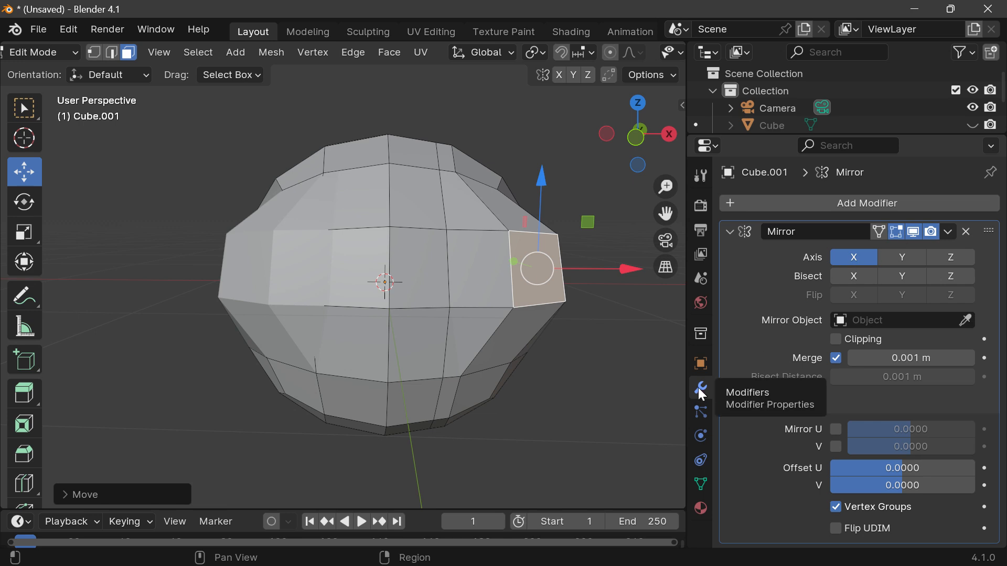
{"action": "left_click", "coordinate": [898, 232]}
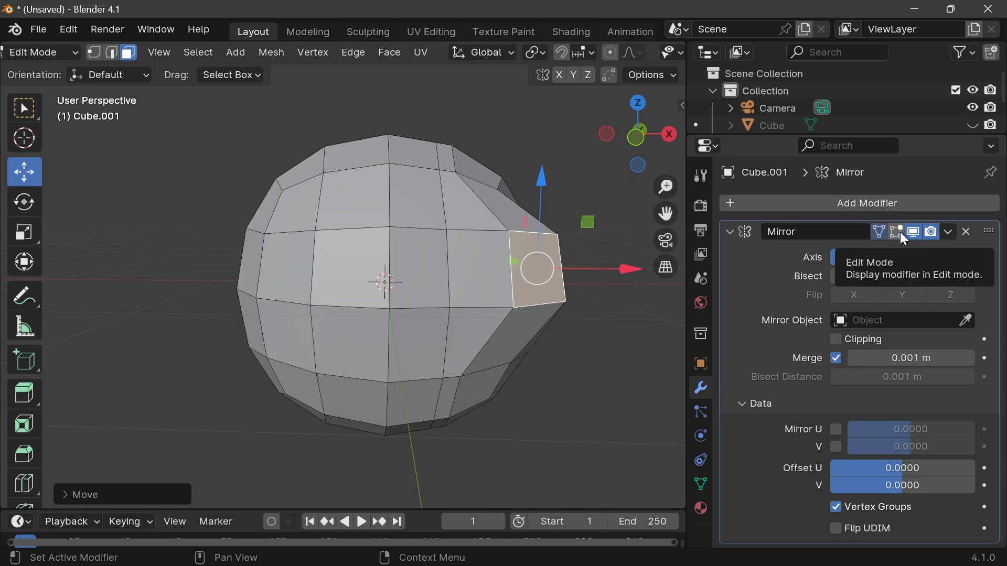
{"action": "left_click", "coordinate": [894, 232]}
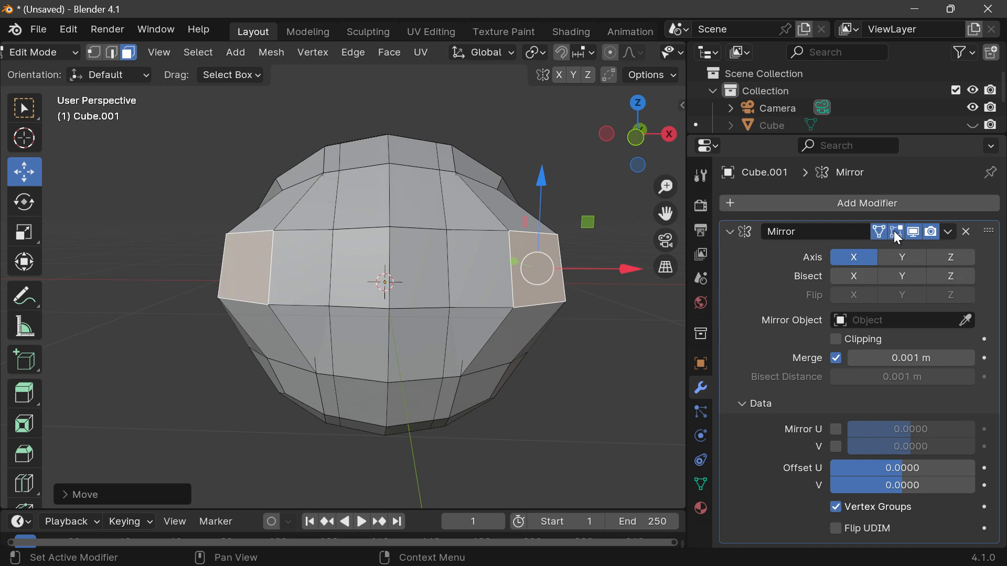
{"action": "left_click", "coordinate": [894, 233]}
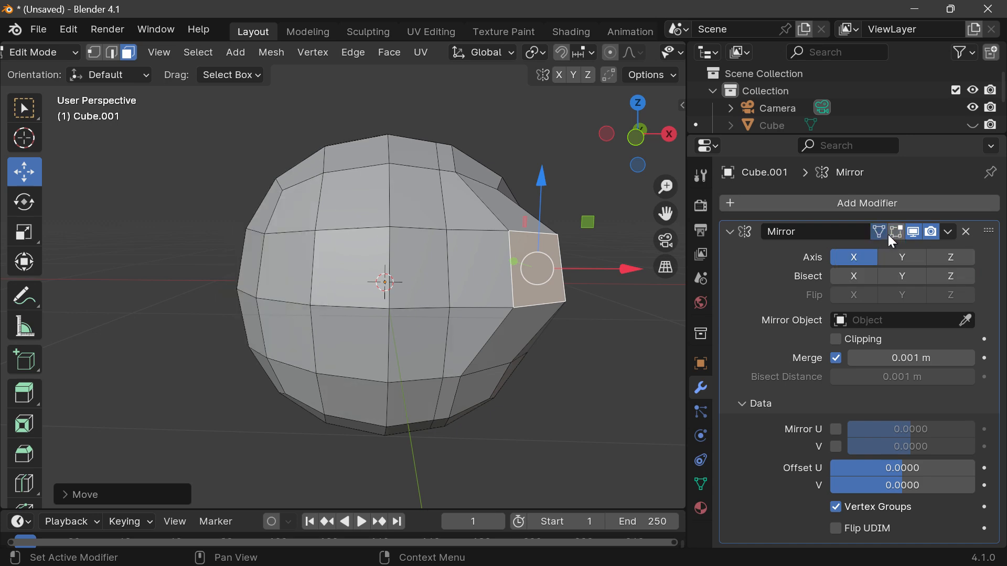
Move the side face outward and then inward along X, turning on the Mirror modifier's edit-mode display between the moves.
{"action": "mouse_move", "coordinate": [637, 269]}
{"action": "left_mouse_down"}
{"action": "mouse_move", "coordinate": [681, 269]}
{"action": "mouse_move", "coordinate": [649, 270]}
{"action": "left_mouse_up"}
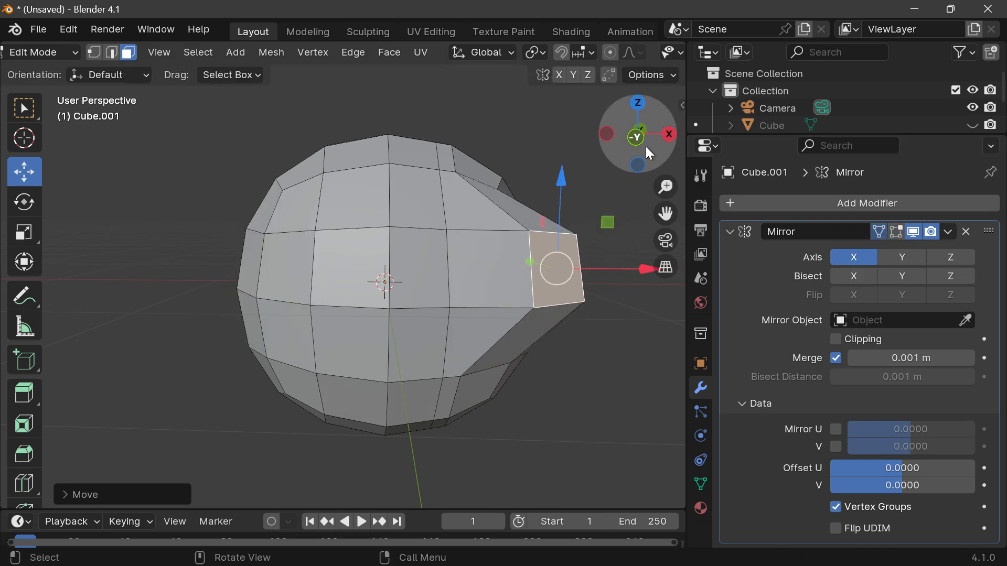
{"action": "left_click_drag", "start_coordinate": [650, 153], "coordinate": [672, 165]}
{"action": "left_click", "coordinate": [897, 233]}
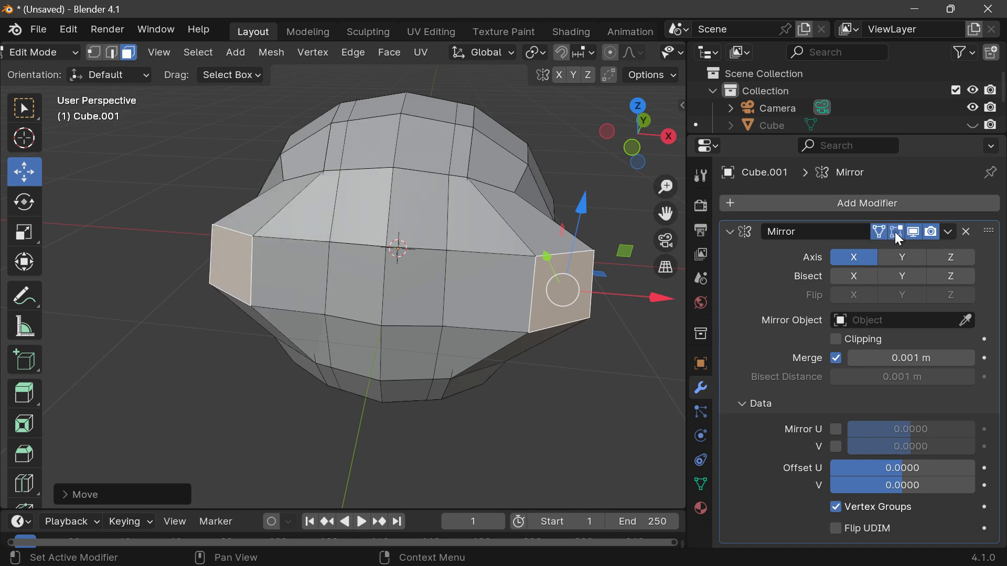
{"action": "left_click_drag", "start_coordinate": [658, 296], "coordinate": [608, 296]}
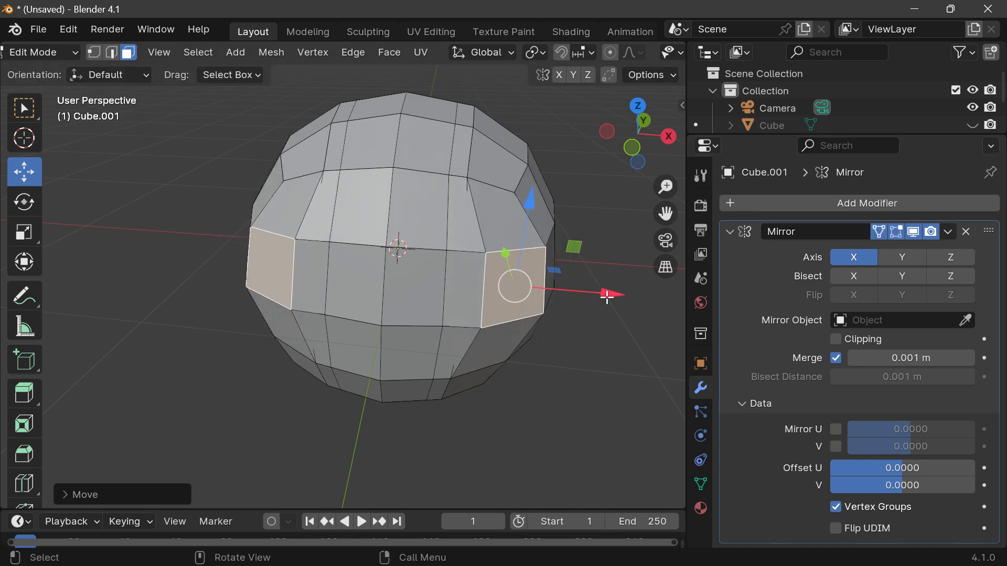
Pull the selected side face forward out of the sphere along the negative Y axis.
{"action": "left_click_drag", "start_coordinate": [625, 154], "coordinate": [514, 131]}
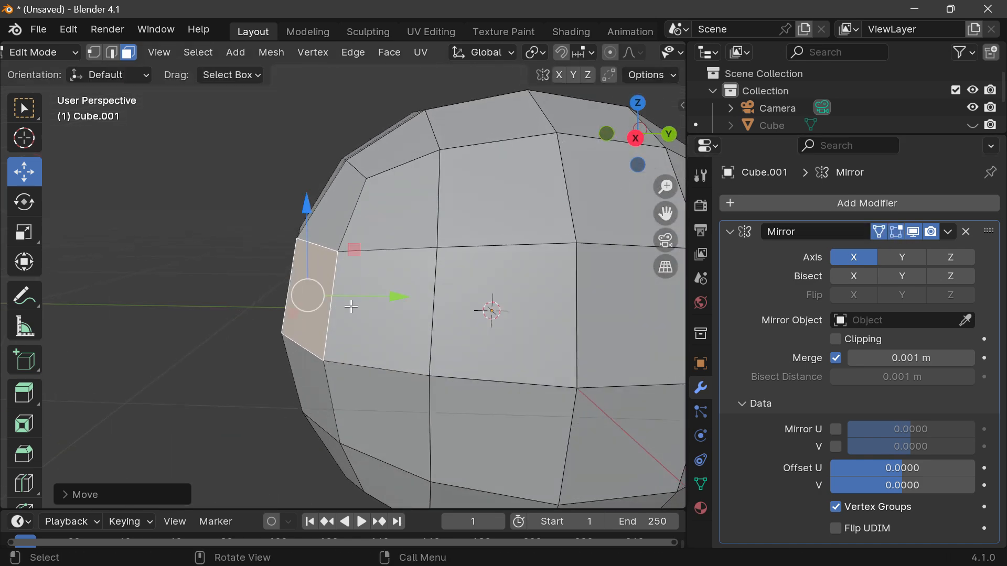
{"action": "left_click_drag", "start_coordinate": [352, 306], "coordinate": [252, 300]}
{"action": "left_click_drag", "start_coordinate": [634, 139], "coordinate": [731, 139]}
{"action": "left_click_drag", "start_coordinate": [666, 214], "coordinate": [680, 286]}
{"action": "left_click_drag", "start_coordinate": [645, 145], "coordinate": [645, 171]}
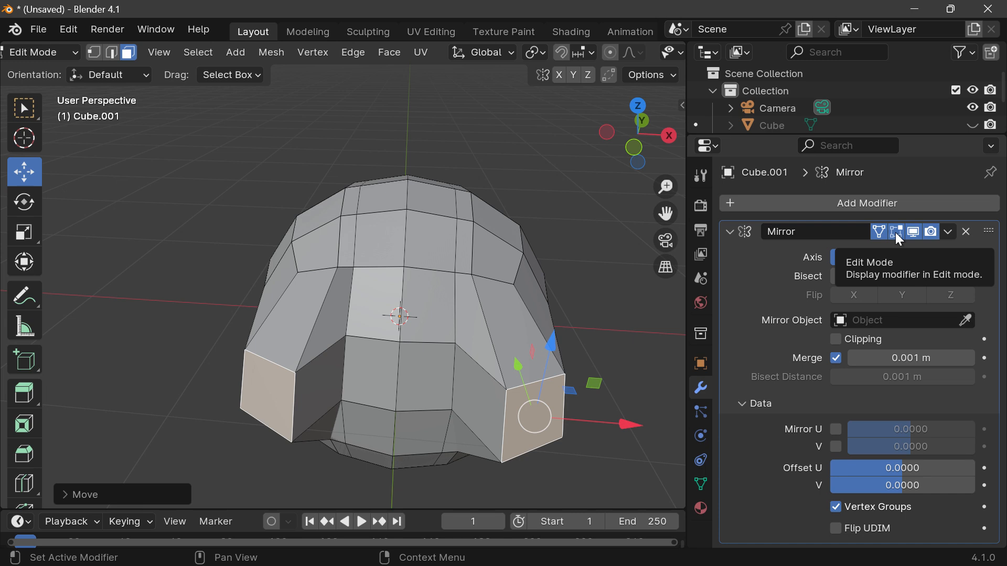
With the Mirror's edit-mode display off, raise an upper front face high above the sphere and shift it along X toward the center.
{"action": "left_click", "coordinate": [896, 232]}
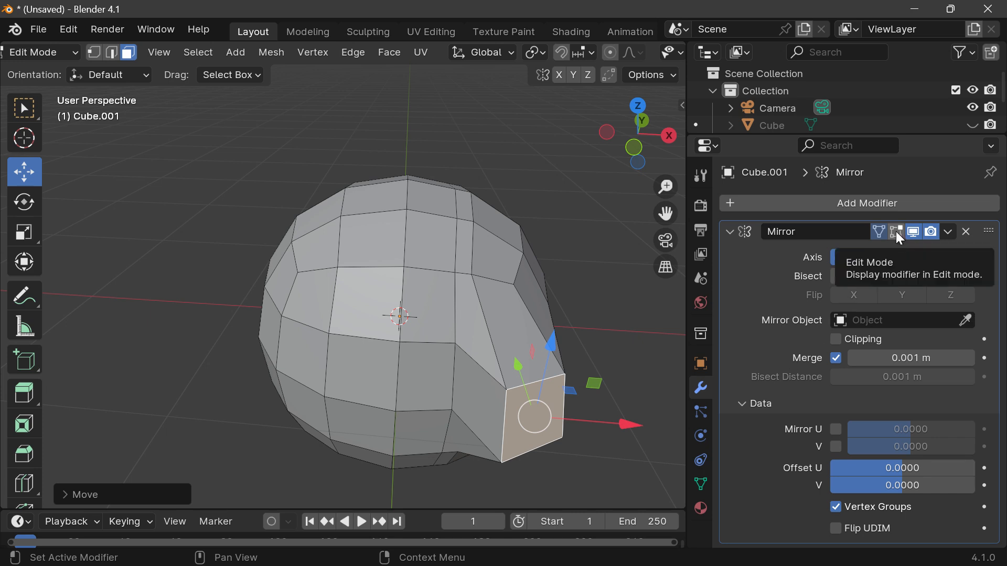
{"action": "left_click", "coordinate": [435, 236]}
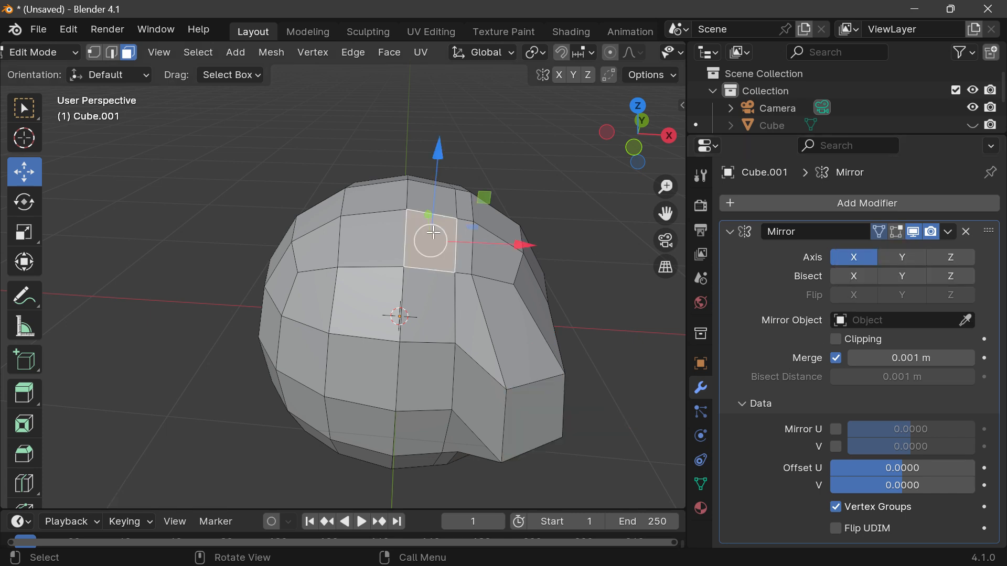
{"action": "left_click_drag", "start_coordinate": [438, 143], "coordinate": [491, 477]}
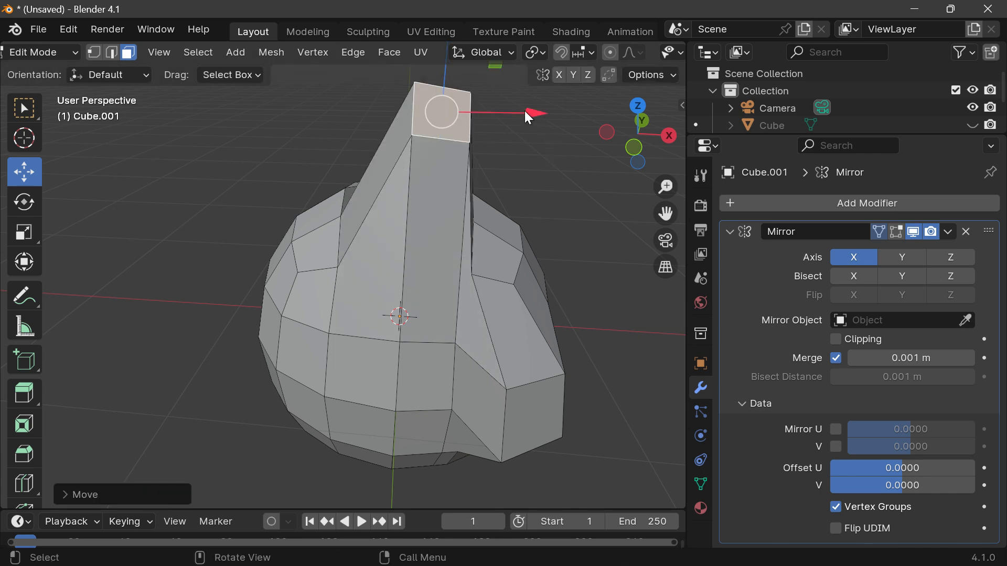
{"action": "left_click_drag", "start_coordinate": [527, 118], "coordinate": [489, 124]}
{"action": "left_click_drag", "start_coordinate": [654, 153], "coordinate": [654, 126]}
Scale the raised face down uniformly until it forms a small pointed tip.
{"action": "left_click", "coordinate": [24, 233]}
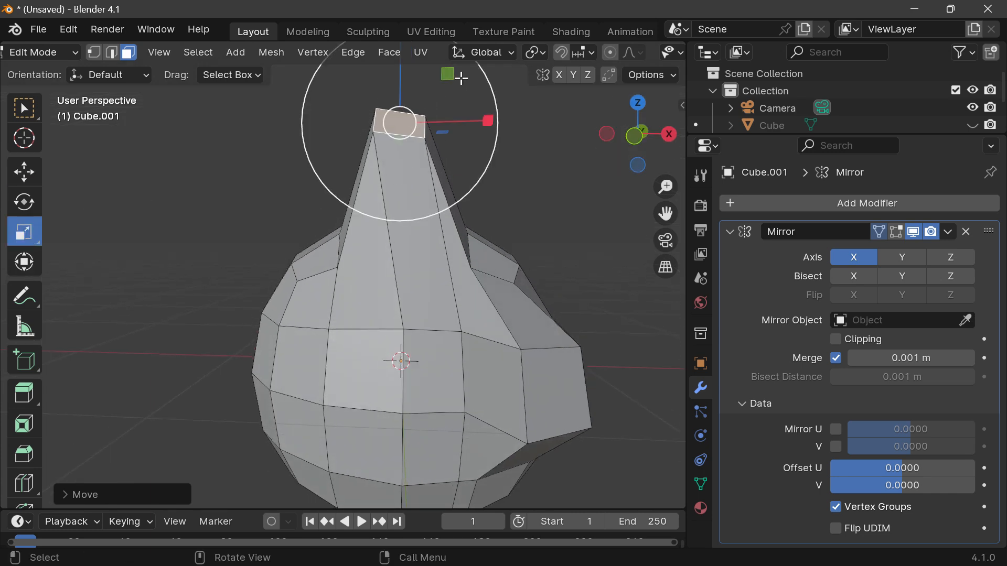
{"action": "left_click_drag", "start_coordinate": [492, 87], "coordinate": [411, 106]}
{"action": "mouse_move", "coordinate": [643, 158]}
{"action": "left_mouse_down"}
{"action": "mouse_move", "coordinate": [645, 143]}
{"action": "mouse_move", "coordinate": [643, 154]}
{"action": "left_mouse_up"}
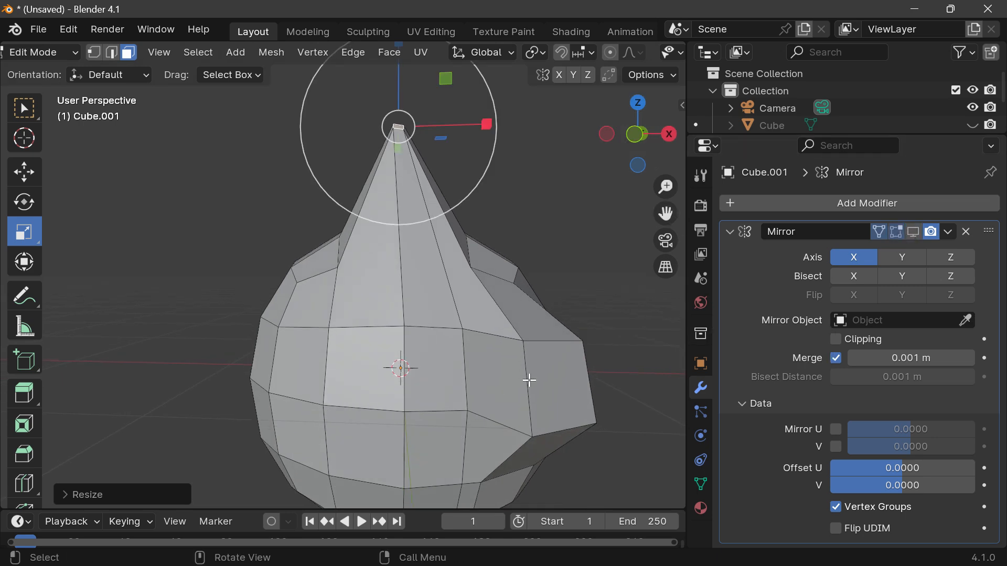
Select single faces ending with the upper side face, and turn on the Mirror modifier's viewport display.
{"action": "left_click", "coordinate": [550, 383]}
{"action": "mouse_move", "coordinate": [649, 139]}
{"action": "left_mouse_down"}
{"action": "mouse_move", "coordinate": [636, 149]}
{"action": "mouse_move", "coordinate": [675, 145]}
{"action": "mouse_move", "coordinate": [645, 146]}
{"action": "left_mouse_up"}
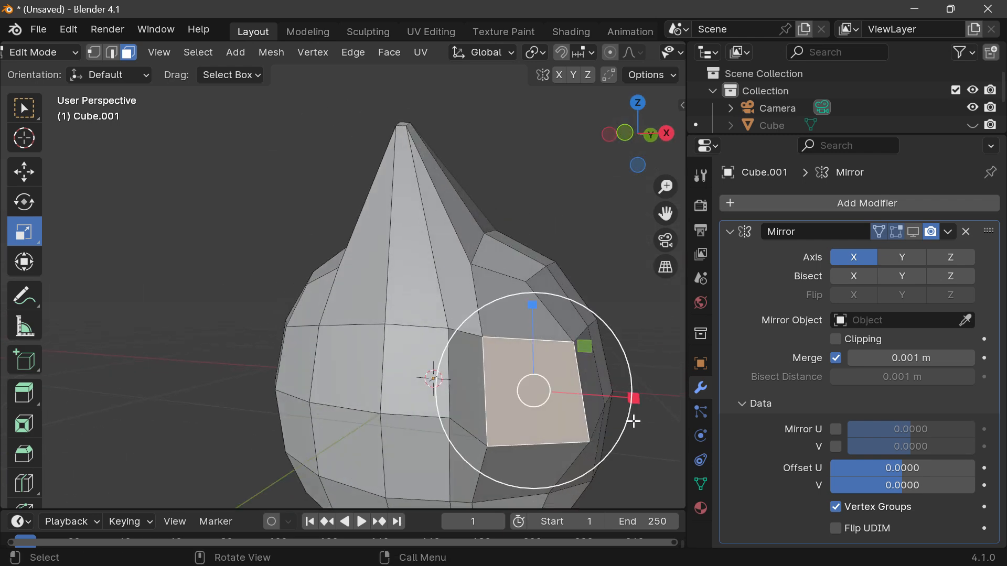
{"action": "left_click", "coordinate": [351, 378]}
{"action": "left_click", "coordinate": [522, 308]}
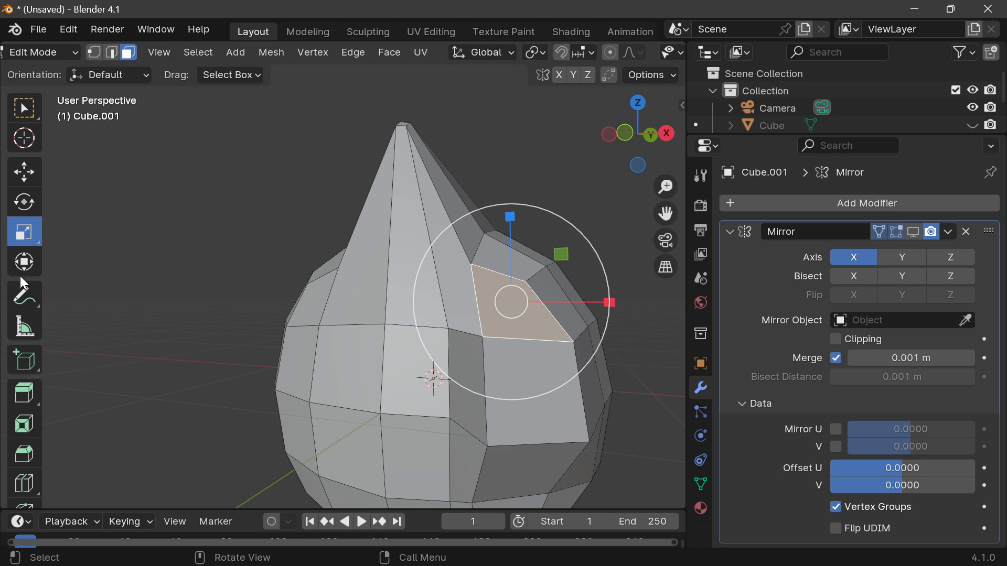
{"action": "left_click", "coordinate": [915, 234]}
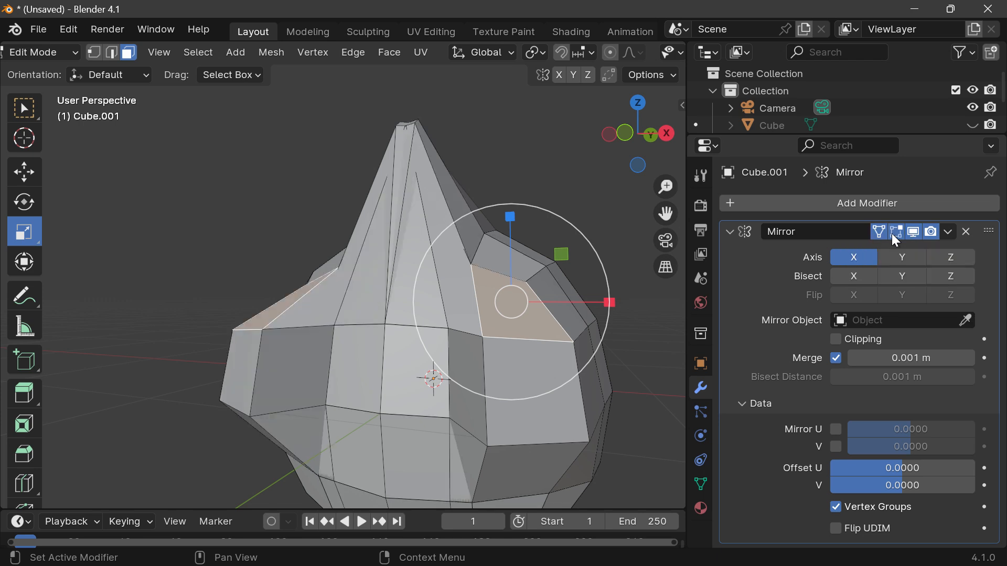
{"action": "left_click_drag", "start_coordinate": [647, 143], "coordinate": [669, 153]}
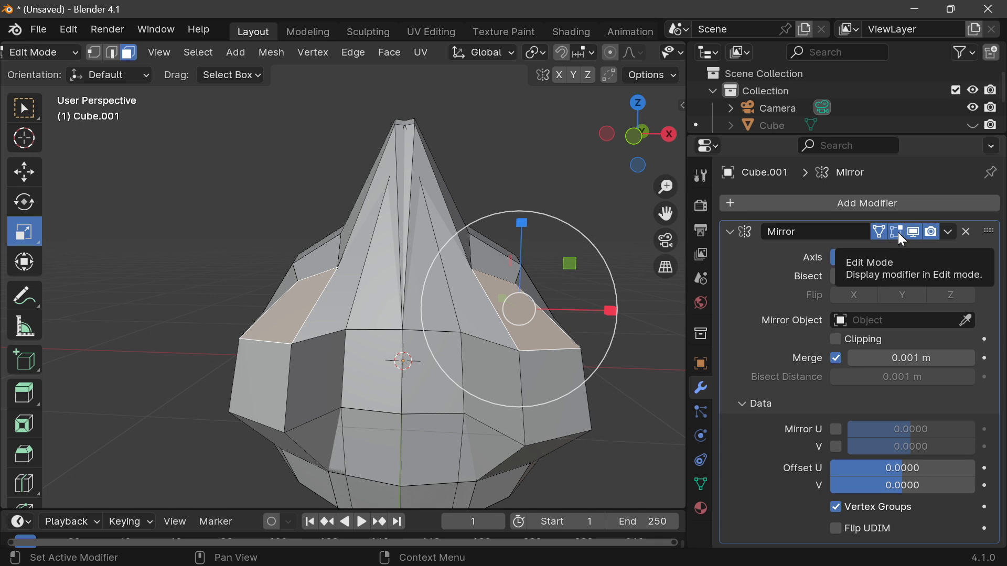
Nudge the upper side face inward along X and lower the small tip face with the Move tool.
{"action": "left_click", "coordinate": [25, 172]}
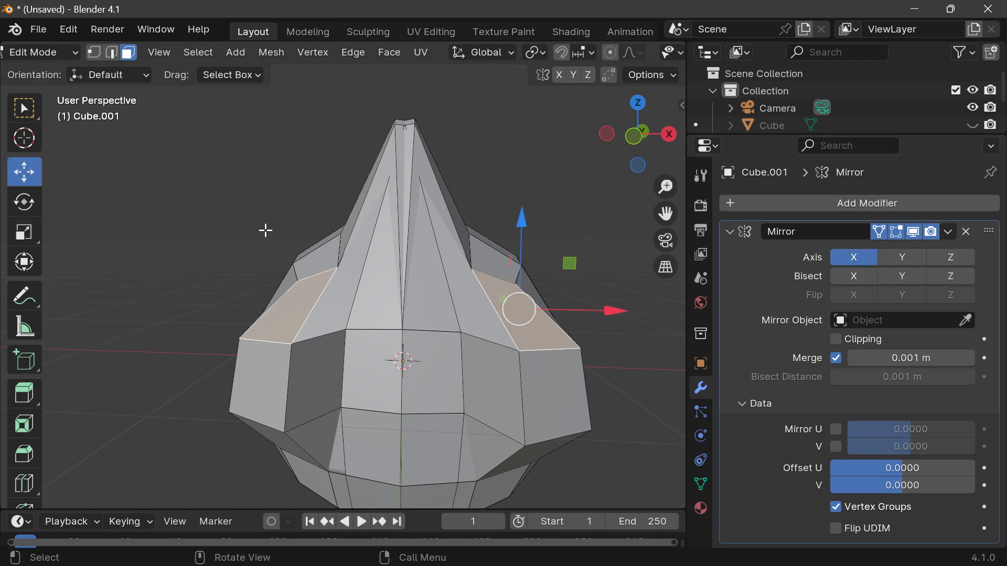
{"action": "mouse_move", "coordinate": [614, 311]}
{"action": "left_mouse_down"}
{"action": "mouse_move", "coordinate": [679, 310]}
{"action": "mouse_move", "coordinate": [41, 310]}
{"action": "mouse_move", "coordinate": [602, 306]}
{"action": "left_mouse_up"}
{"action": "left_click_drag", "start_coordinate": [637, 134], "coordinate": [658, 137]}
{"action": "left_click", "coordinate": [412, 114]}
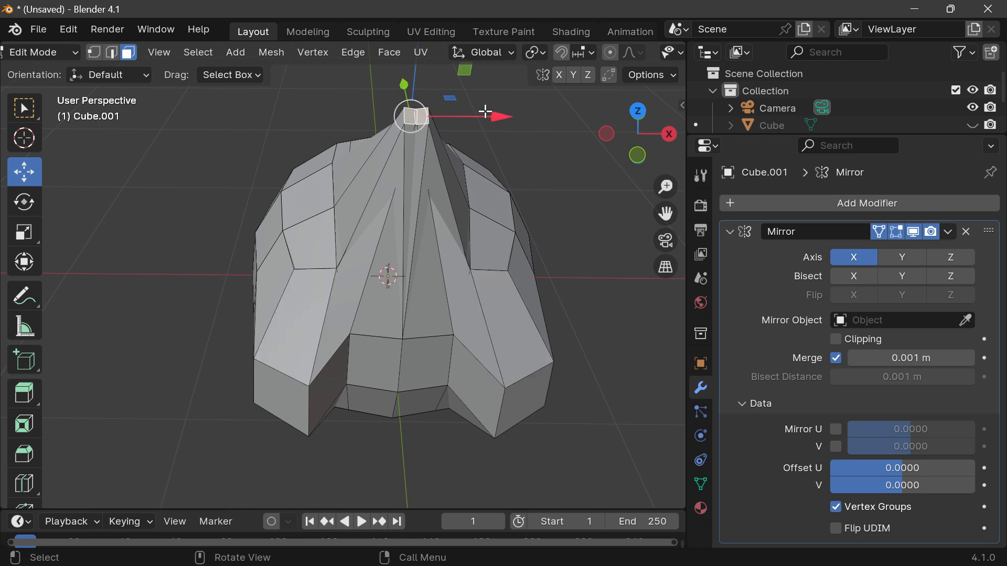
{"action": "left_click_drag", "start_coordinate": [412, 114], "coordinate": [401, 142]}
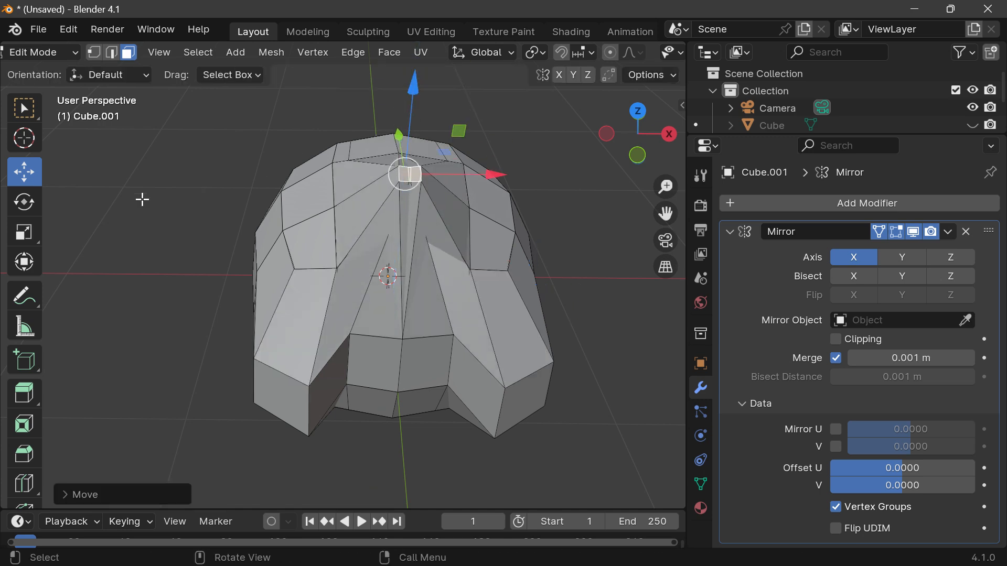
Scale the tip face up uniformly into a wide, blunt top.
{"action": "left_click", "coordinate": [24, 231]}
{"action": "left_click_drag", "start_coordinate": [492, 137], "coordinate": [666, 78]}
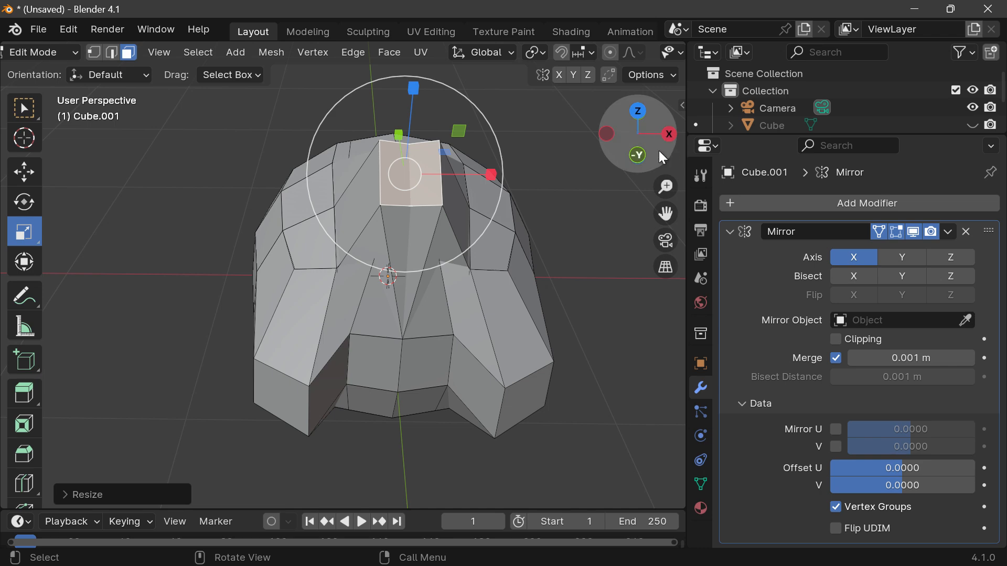
{"action": "left_click_drag", "start_coordinate": [658, 150], "coordinate": [644, 174]}
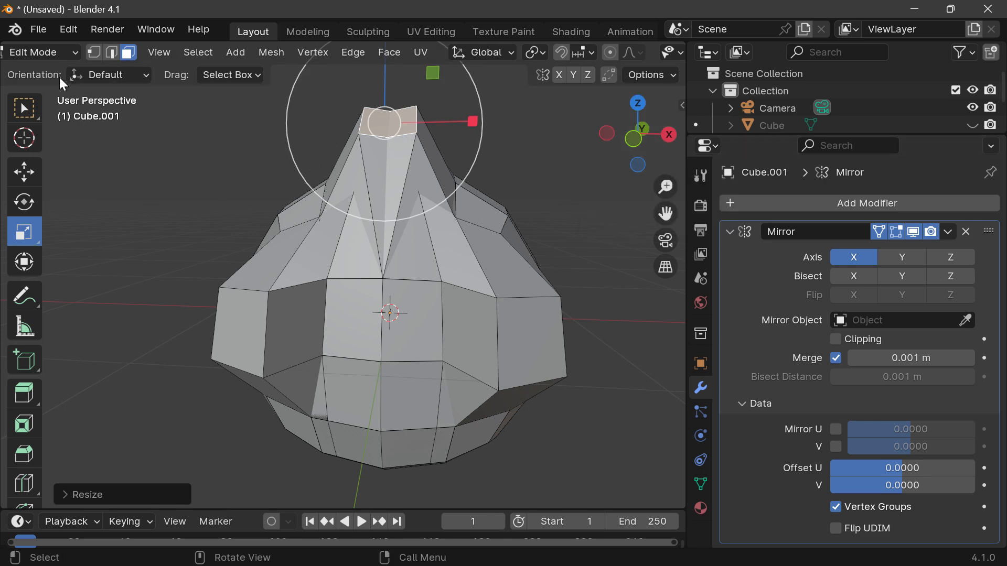
Remove the Mirror modifier from Cube.001 and undo the last enlargement of the tip face.
{"action": "left_click", "coordinate": [965, 232]}
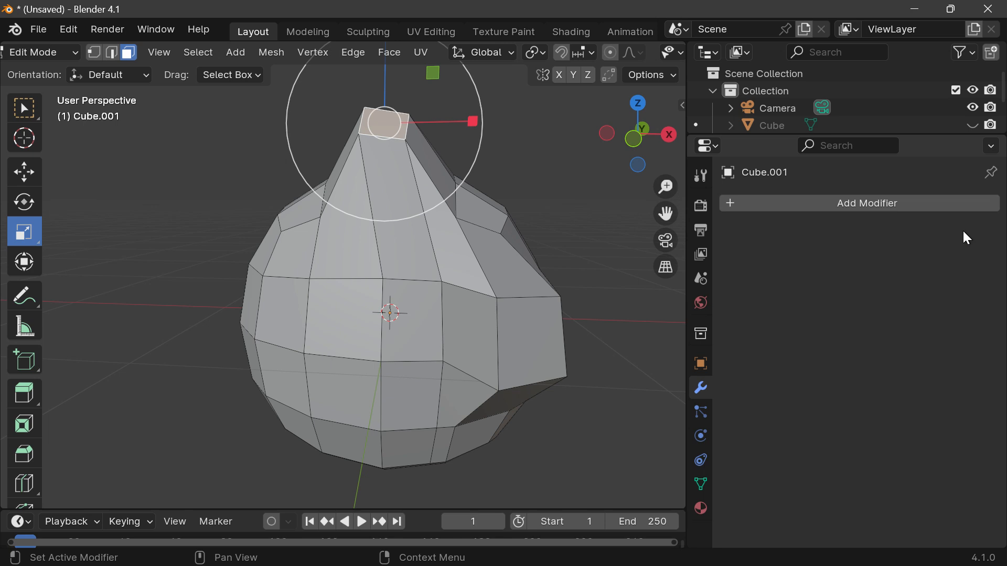
{"action": "left_click", "coordinate": [65, 32]}
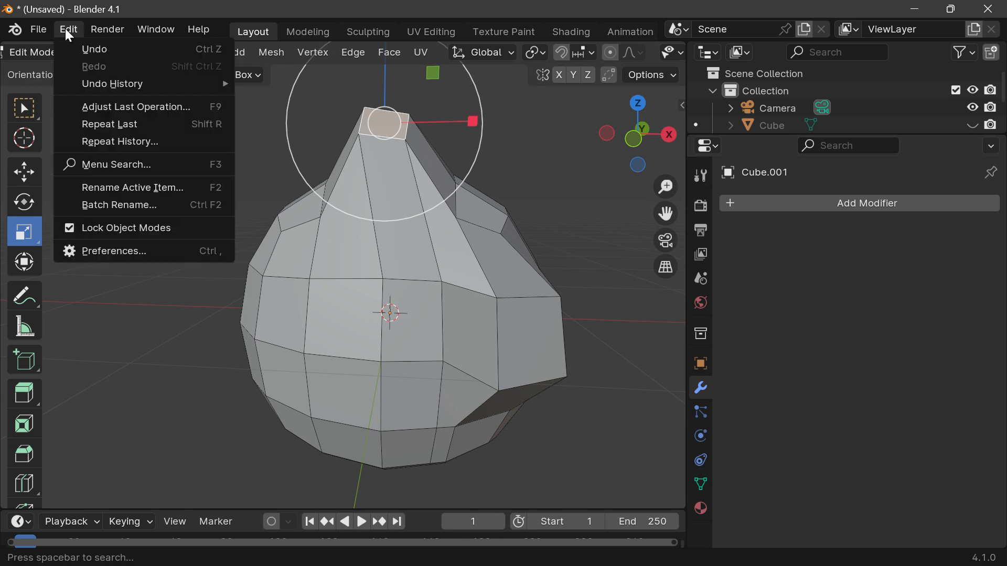
{"action": "left_click", "coordinate": [97, 49]}
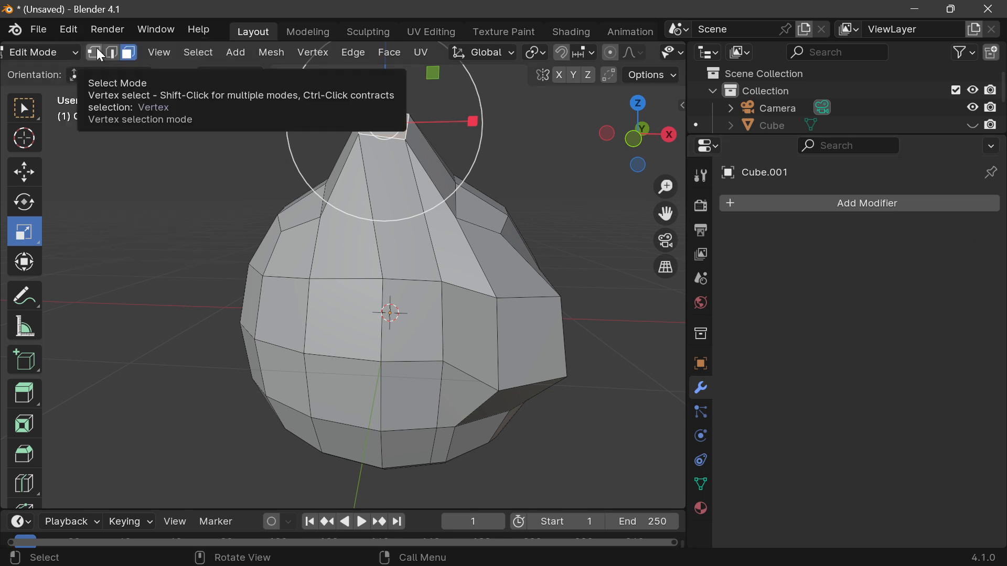
{"action": "left_click", "coordinate": [68, 29]}
{"action": "left_click", "coordinate": [83, 46]}
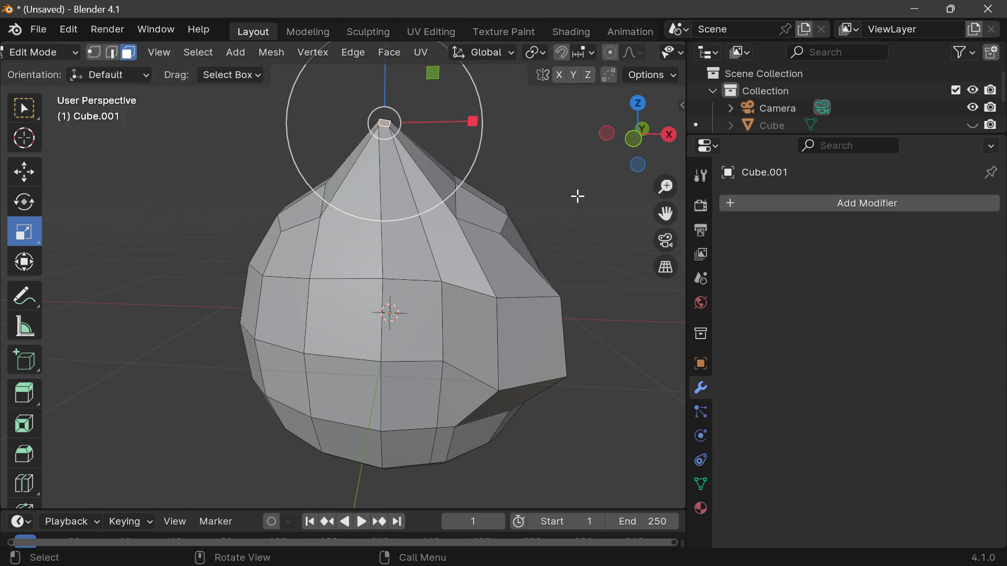
Undo the edits to the raised front face until the spike is gone and the side face is selected.
{"action": "left_click_drag", "start_coordinate": [633, 152], "coordinate": [646, 146]}
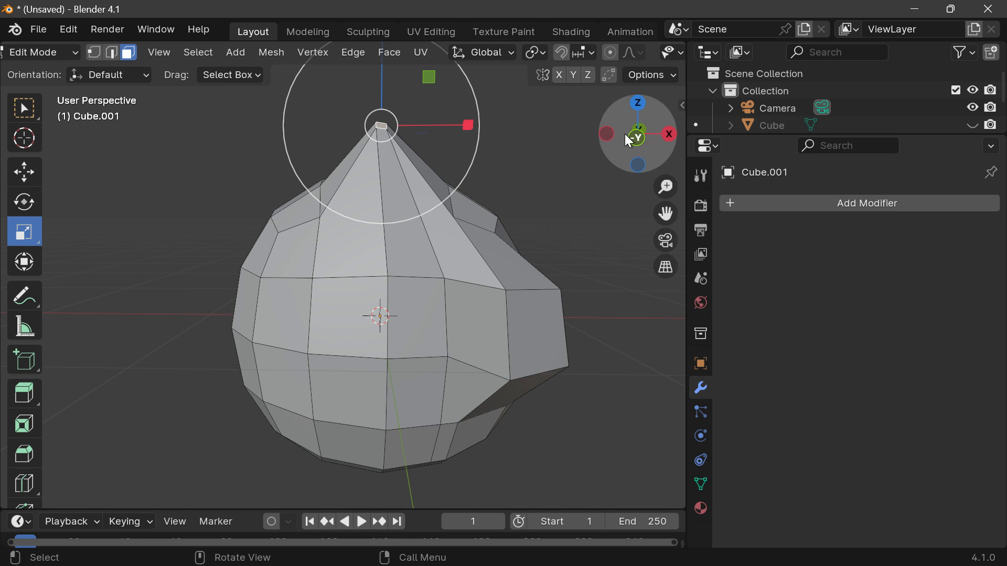
{"action": "left_click_drag", "start_coordinate": [624, 134], "coordinate": [642, 134]}
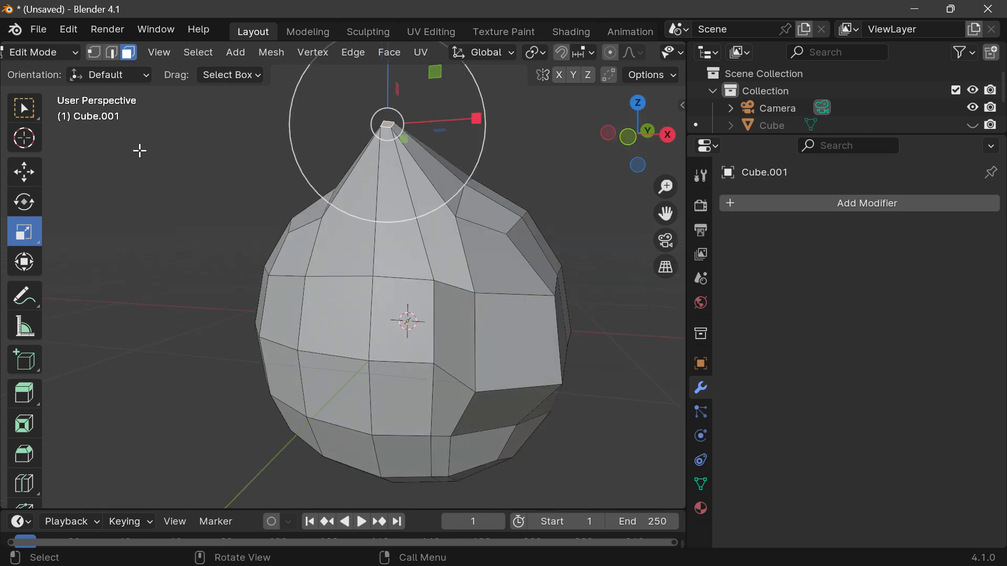
{"action": "key", "text": "ctrl+z"}
{"action": "key", "text": "ctrl+z"}
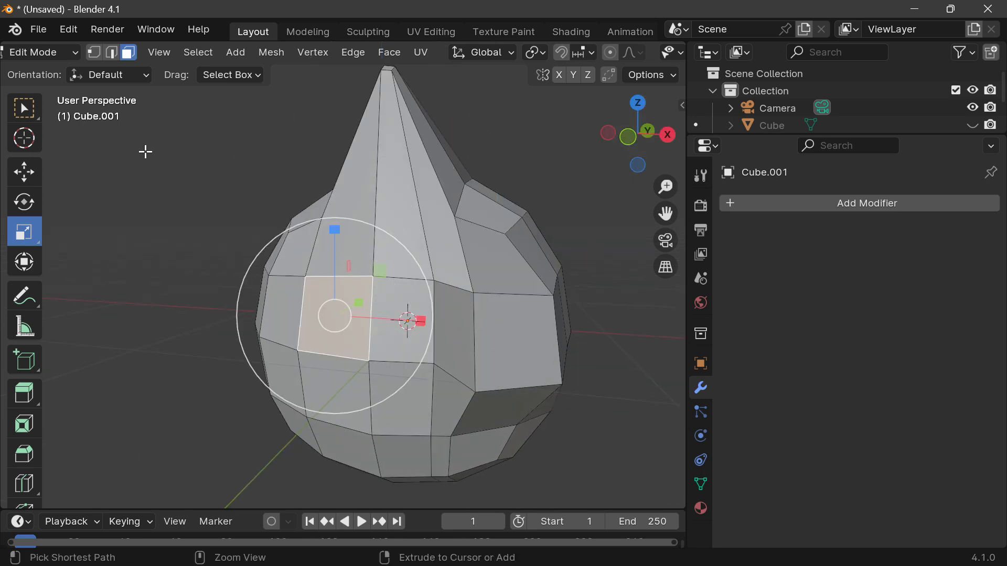
{"action": "key", "text": "ctrl+z"}
{"action": "key", "text": "ctrl+z"}
{"action": "key", "text": "ctrl+z"}
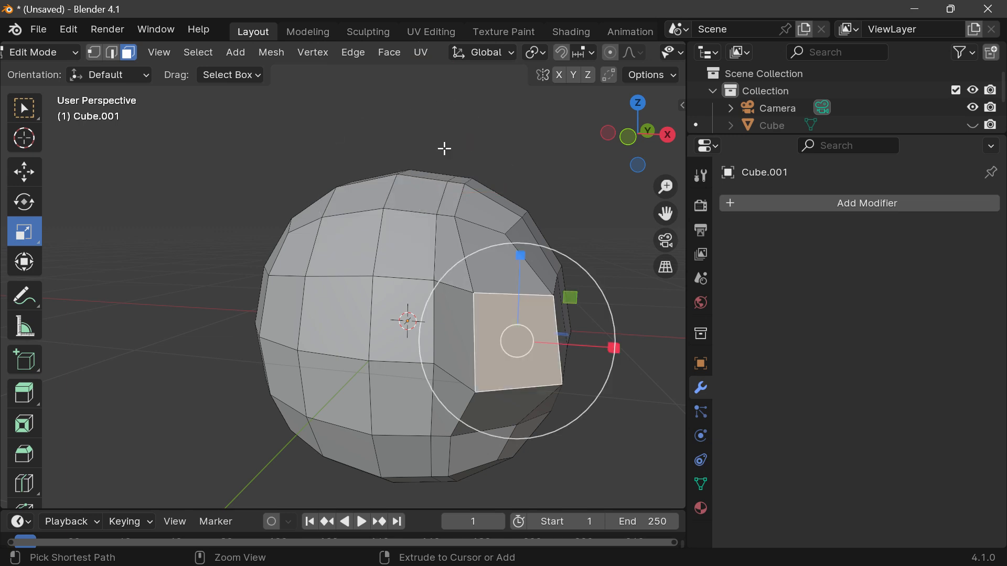
Undo the side face moves and the earlier selections until the sphere is round again with a front edge selected.
{"action": "key", "text": "ctrl+z"}
{"action": "key", "text": "ctrl+z"}
{"action": "key", "text": "ctrl+z"}
{"action": "key", "text": "ctrl+z"}
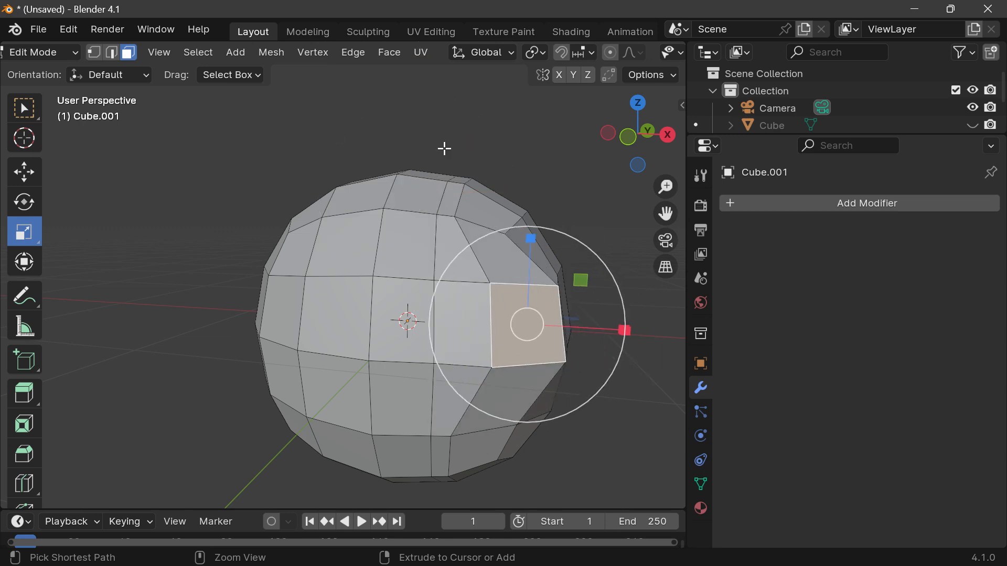
{"action": "key", "text": "ctrl+z"}
{"action": "key", "text": "ctrl+z"}
{"action": "key", "text": "ctrl+z"}
{"action": "key", "text": "ctrl+z"}
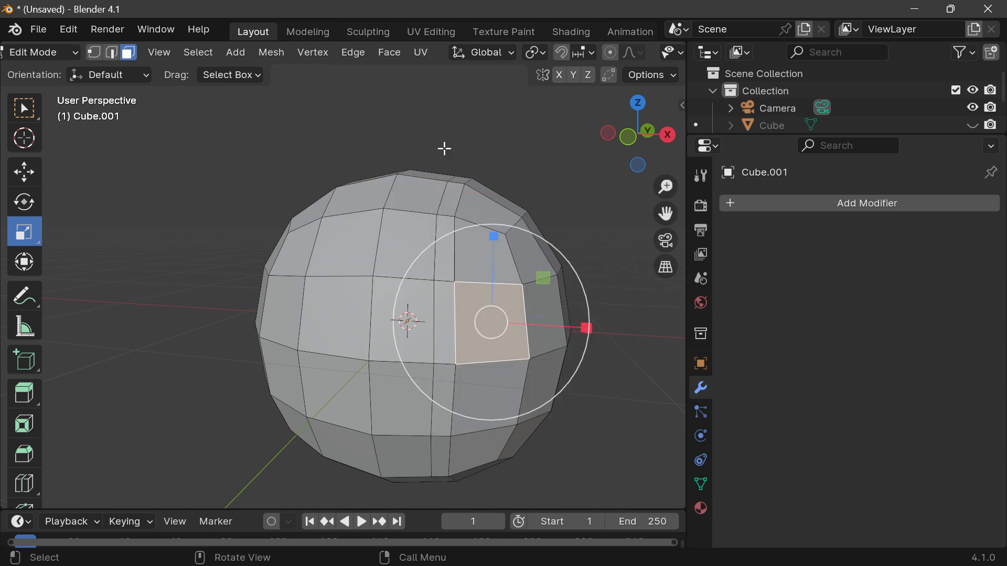
{"action": "left_click_drag", "start_coordinate": [654, 125], "coordinate": [643, 135]}
{"action": "key", "text": "ctrl+z"}
{"action": "key", "text": "ctrl+z"}
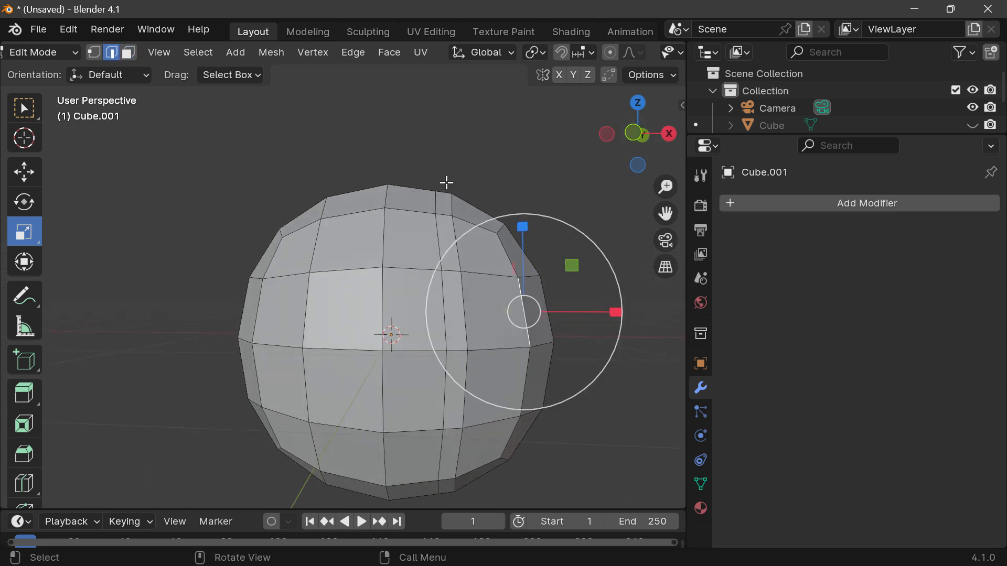
{"action": "key", "text": "ctrl+z"}
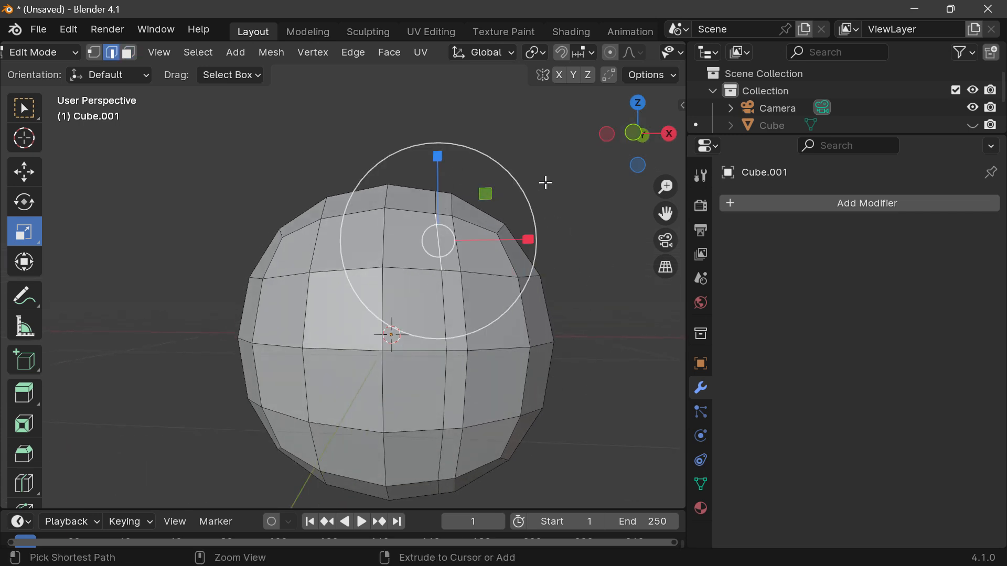
Select the extra vertical edge loop just beside the sphere's centre line on the +X side and dissolve its edges.
{"action": "left_click", "coordinate": [499, 128]}
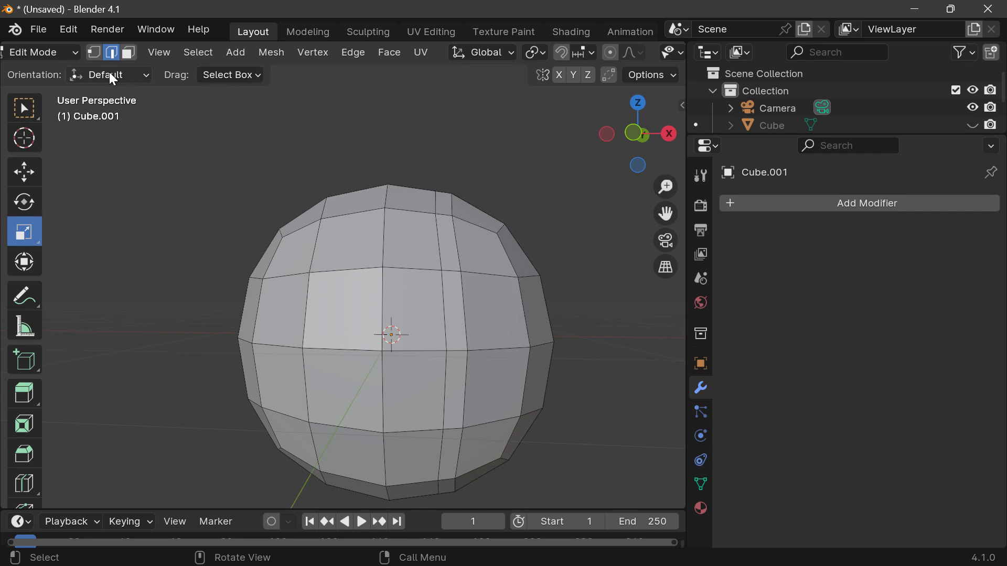
{"action": "left_click", "coordinate": [437, 237], "text": "alt"}
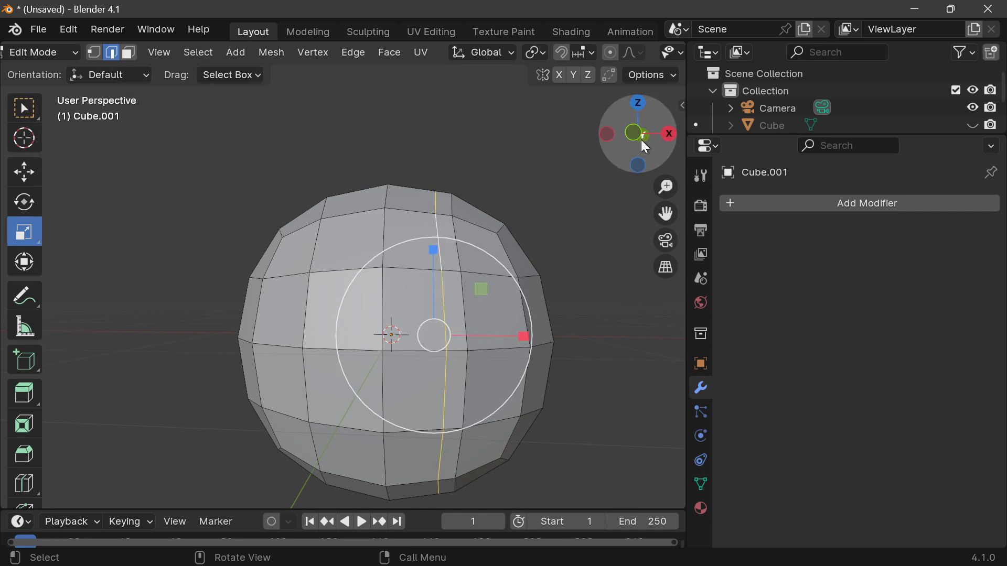
{"action": "mouse_move", "coordinate": [637, 137]}
{"action": "left_mouse_down"}
{"action": "mouse_move", "coordinate": [613, 139]}
{"action": "mouse_move", "coordinate": [525, 215]}
{"action": "left_mouse_up"}
{"action": "key", "text": "ctrl+e"}
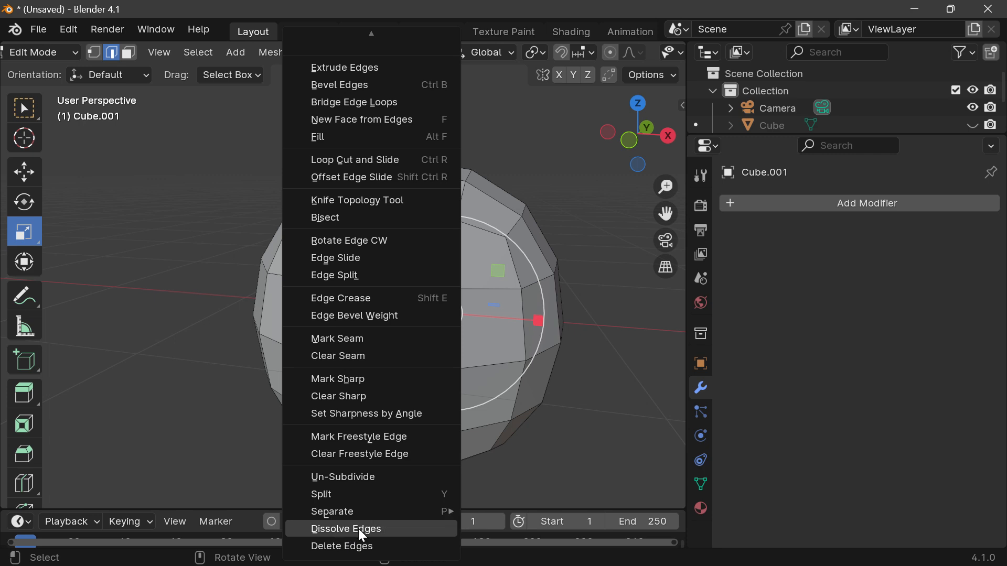
{"action": "left_click", "coordinate": [359, 530]}
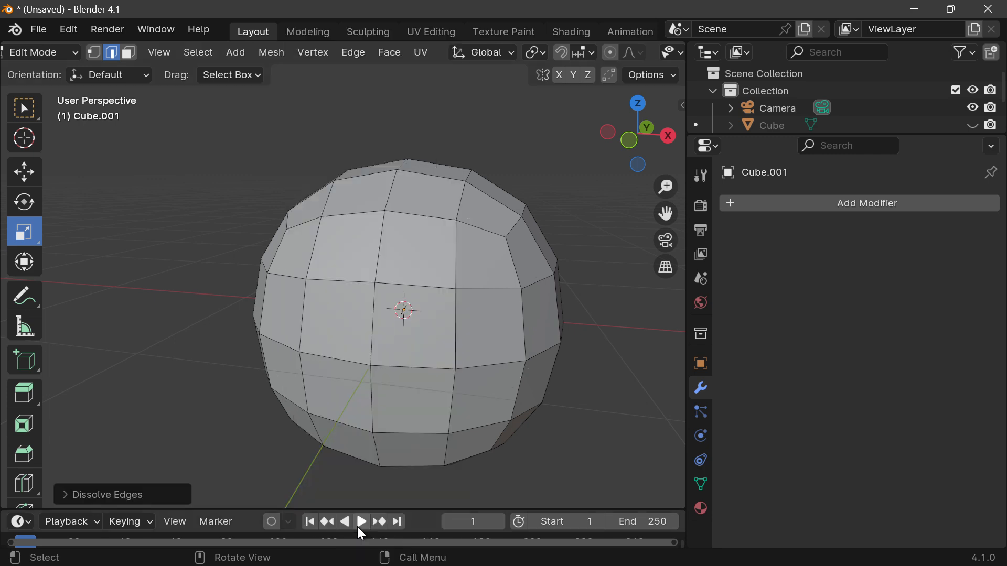
{"action": "mouse_move", "coordinate": [636, 157]}
{"action": "left_mouse_down"}
{"action": "mouse_move", "coordinate": [629, 173]}
{"action": "mouse_move", "coordinate": [636, 158]}
{"action": "left_mouse_up"}
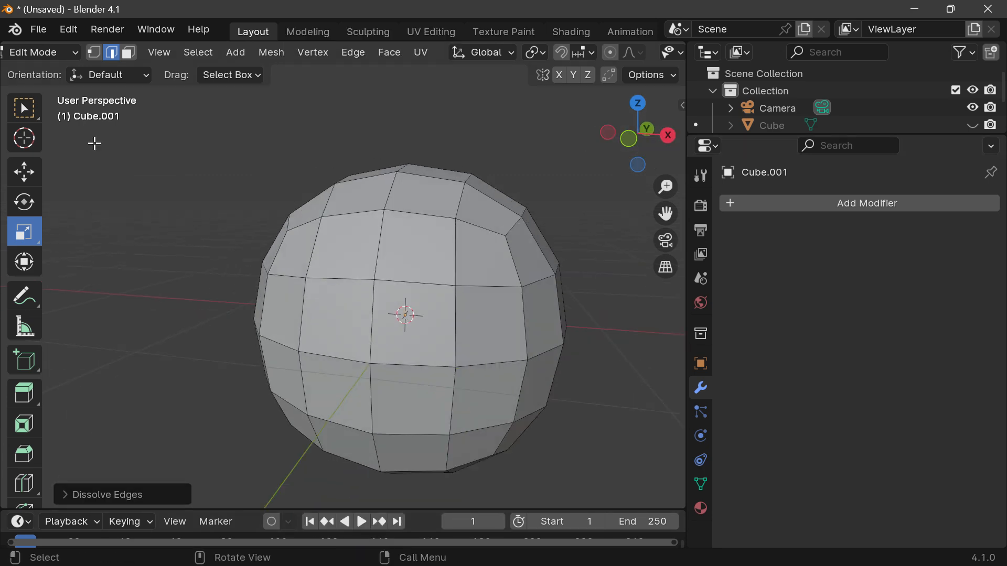
Try to move a horizontal edge on the sphere's +X side outward along X, and undo the move.
{"action": "left_click", "coordinate": [25, 112]}
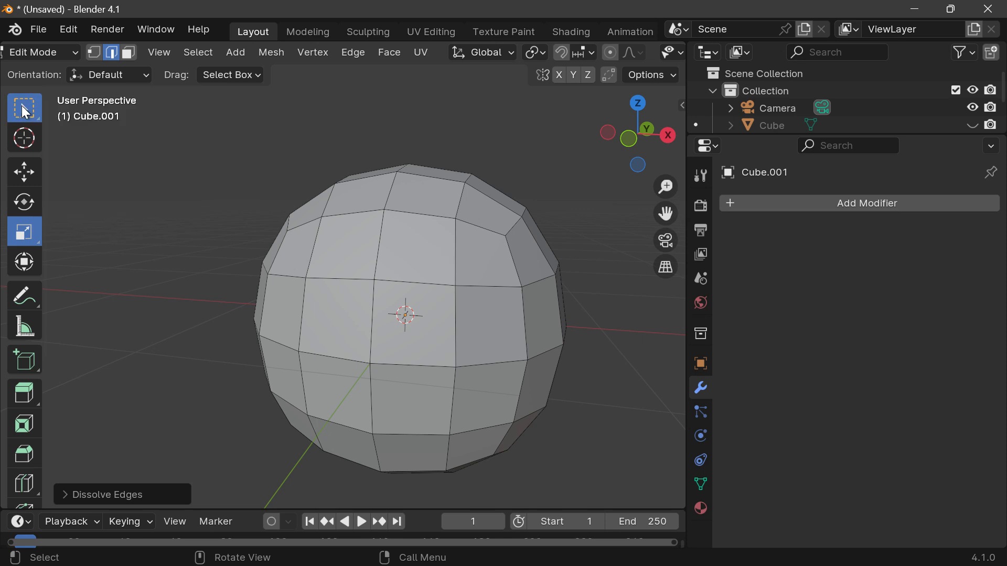
{"action": "left_click", "coordinate": [25, 111]}
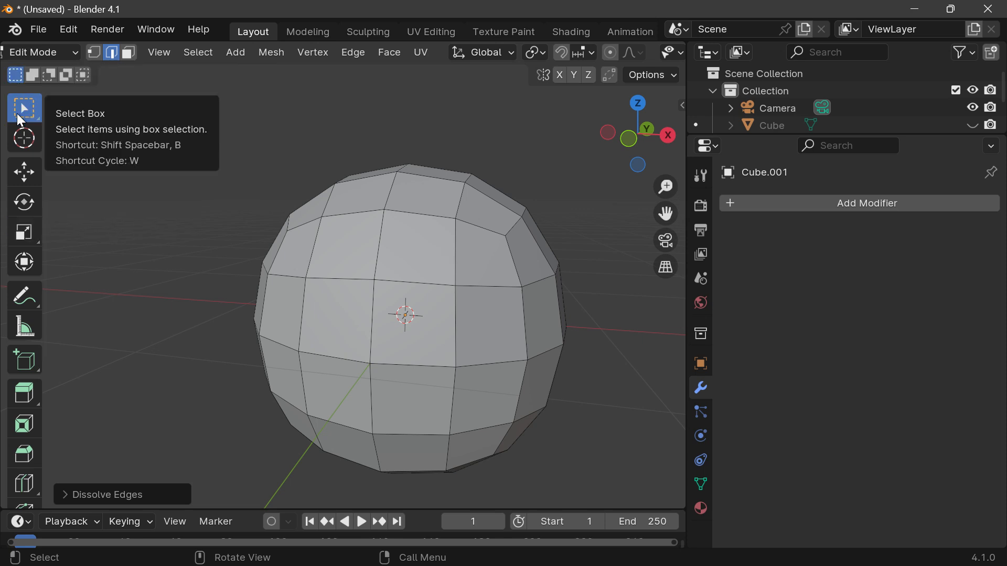
{"action": "left_click", "coordinate": [497, 350]}
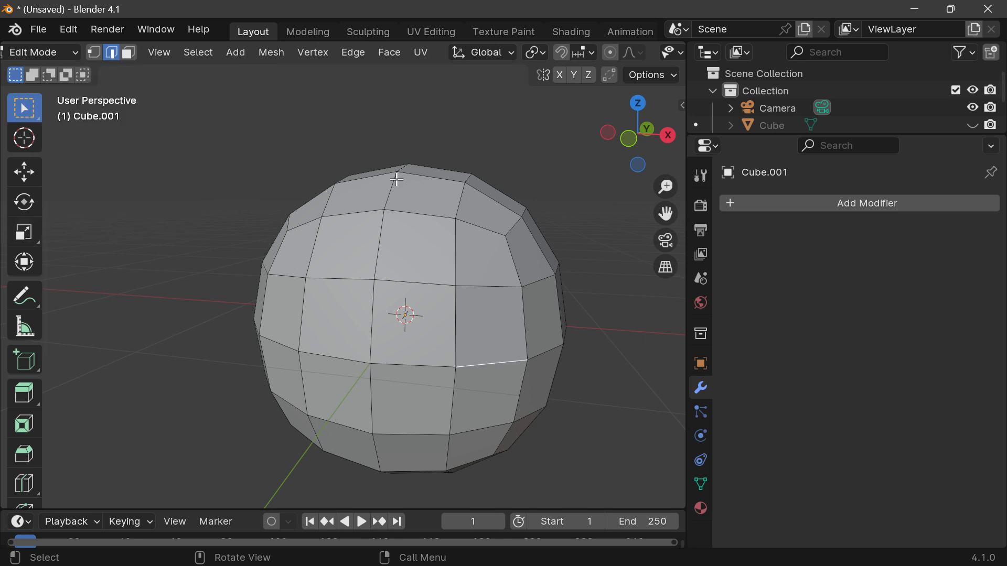
{"action": "left_click_drag", "start_coordinate": [634, 135], "coordinate": [641, 136]}
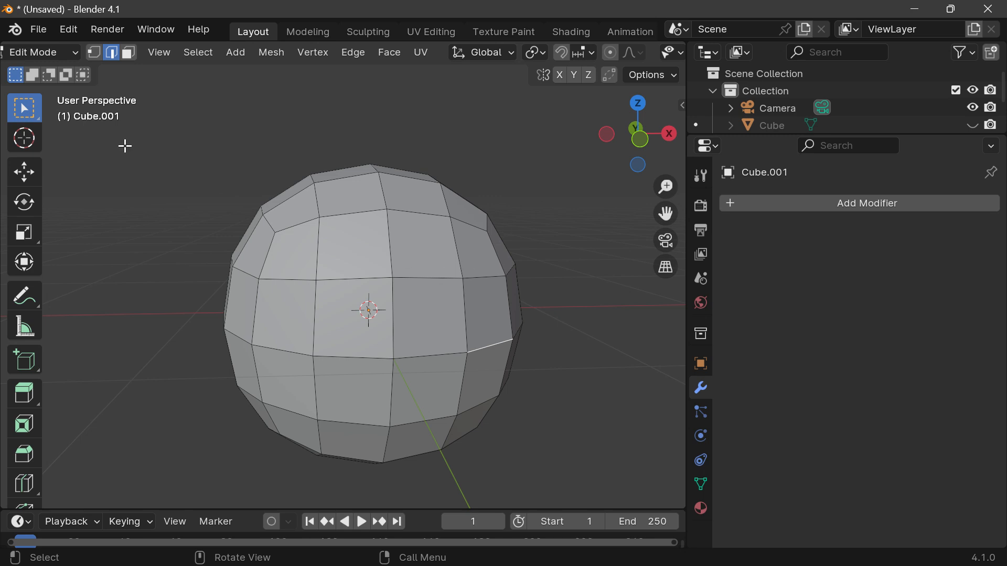
{"action": "left_click", "coordinate": [16, 175]}
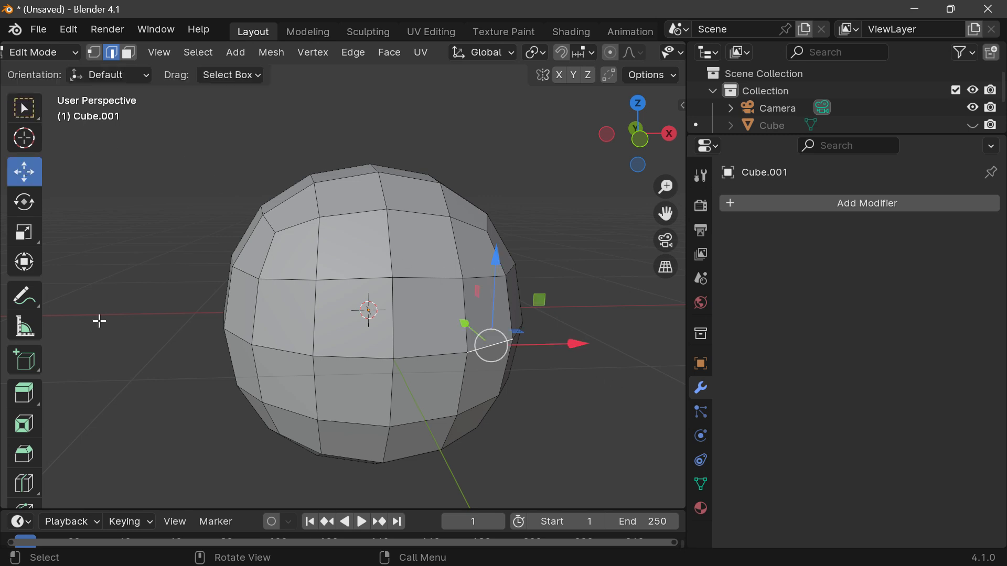
{"action": "left_click_drag", "start_coordinate": [574, 344], "coordinate": [633, 341]}
{"action": "key", "text": "ctrl+z"}
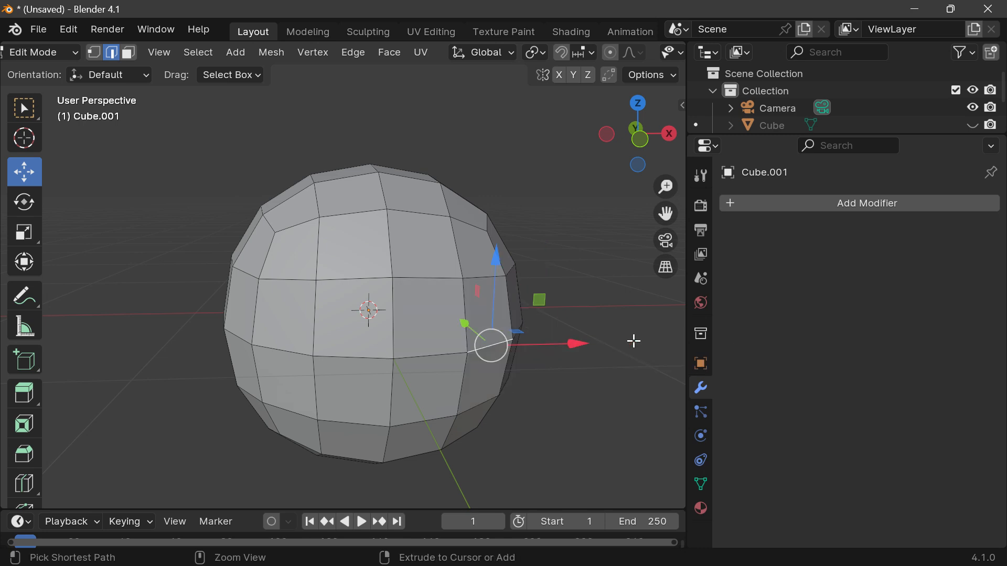
Select a single face on the sphere's +X side in face select mode and add a Mirror modifier to Cube.001.
{"action": "left_click", "coordinate": [125, 59]}
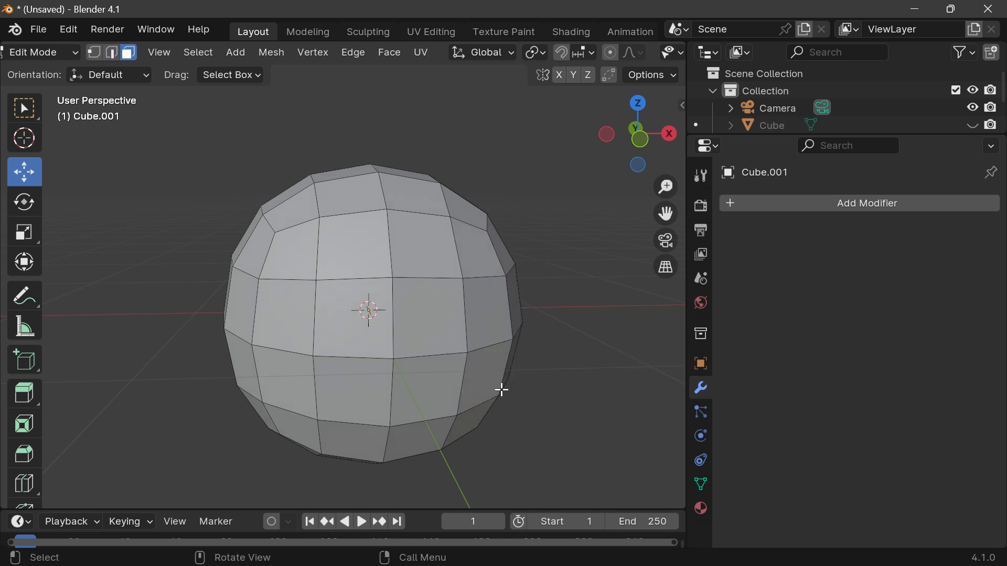
{"action": "left_click", "coordinate": [485, 317]}
{"action": "left_click_drag", "start_coordinate": [611, 160], "coordinate": [591, 229]}
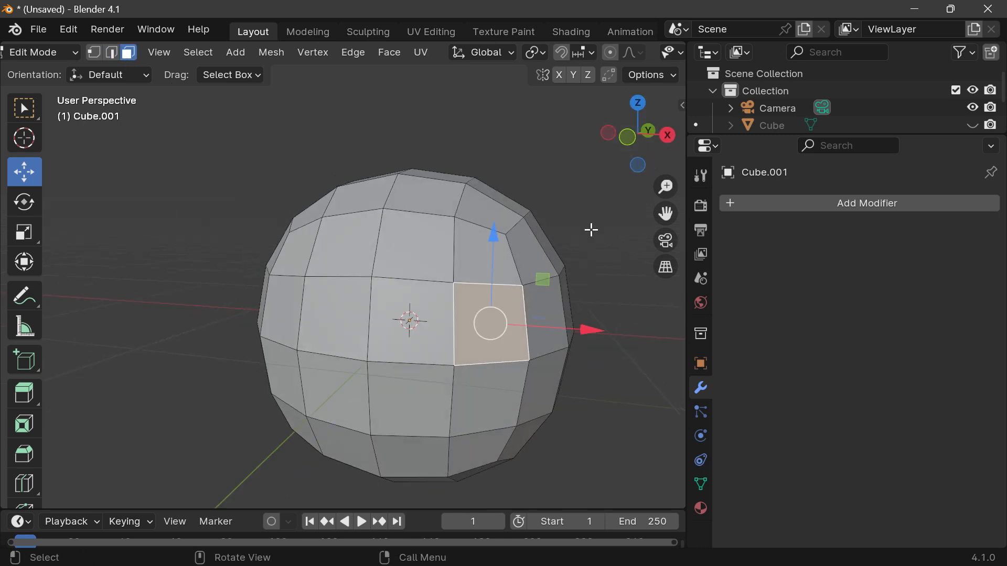
{"action": "left_click", "coordinate": [538, 300]}
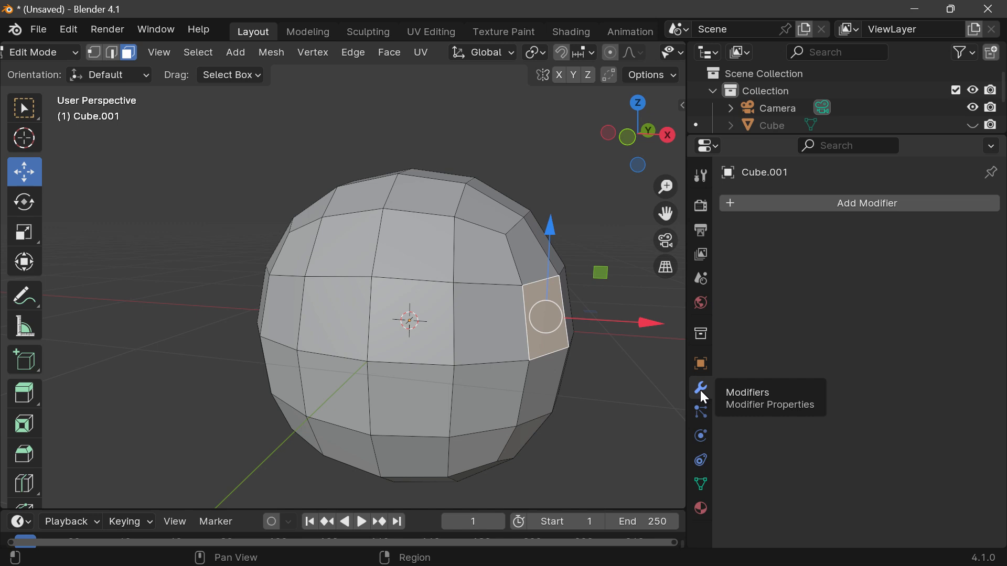
{"action": "left_click", "coordinate": [856, 212]}
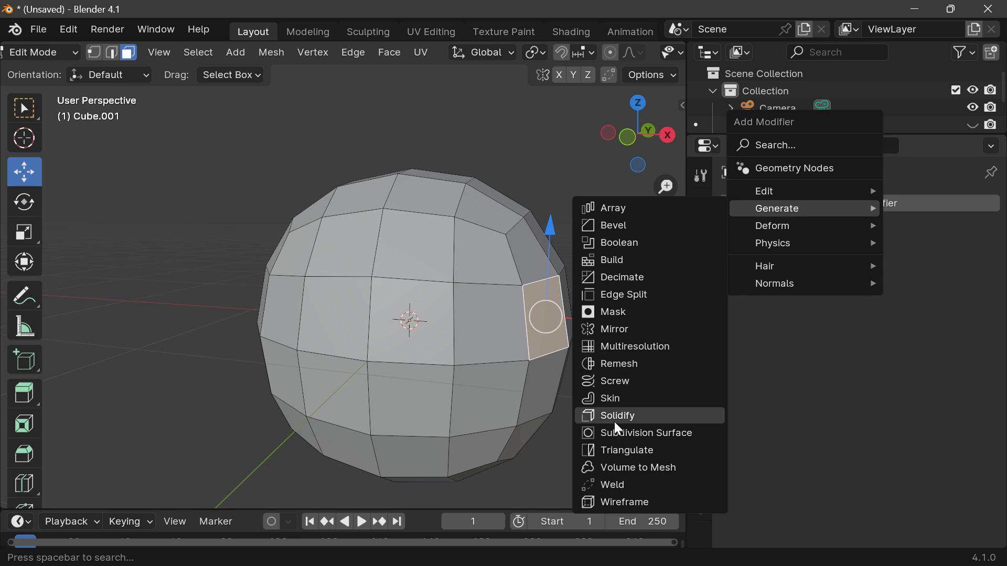
{"action": "left_click", "coordinate": [612, 332]}
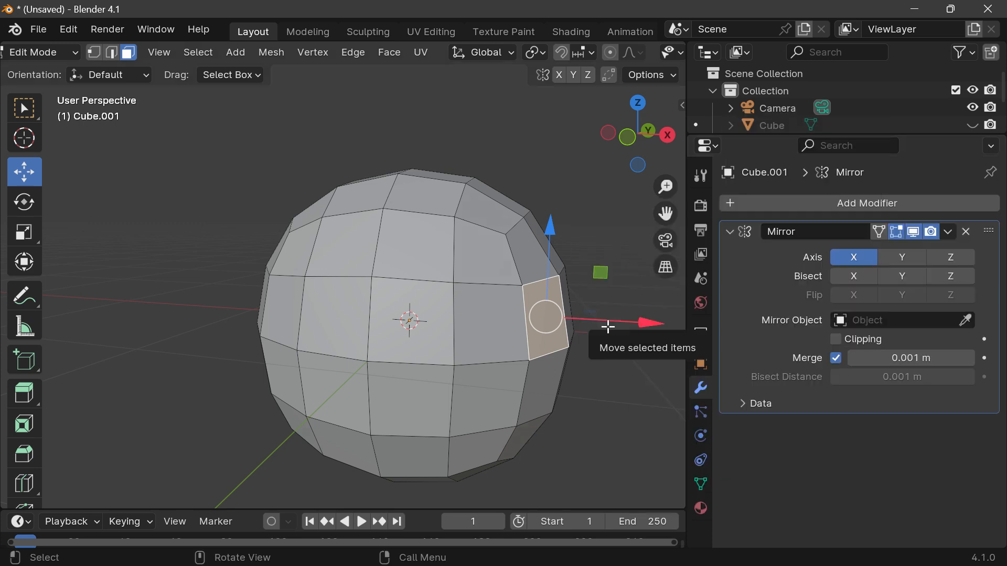
Move the selected +X side face outward along the X axis with the Mirror modifier active.
{"action": "left_click_drag", "start_coordinate": [608, 326], "coordinate": [670, 328]}
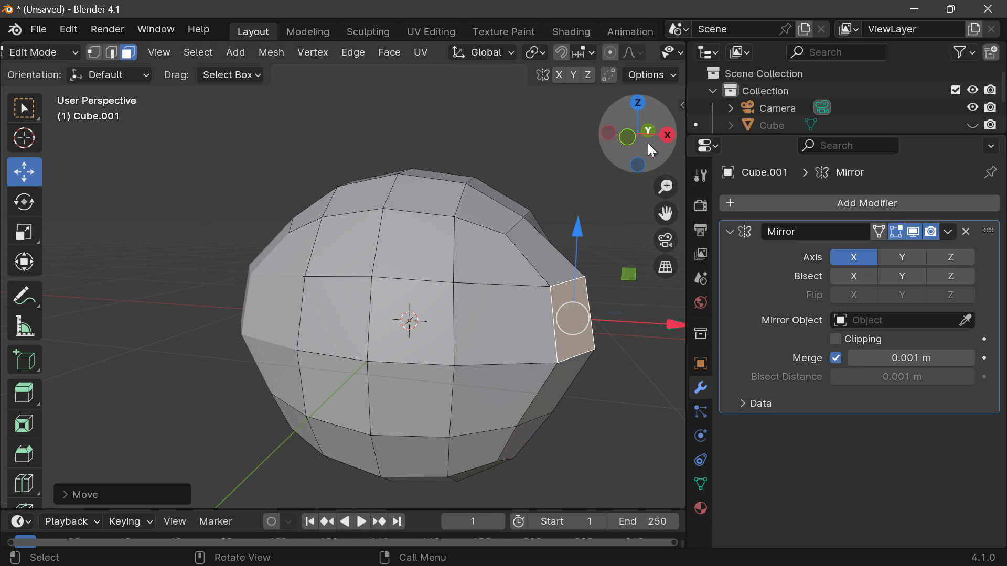
{"action": "left_click_drag", "start_coordinate": [647, 144], "coordinate": [603, 142]}
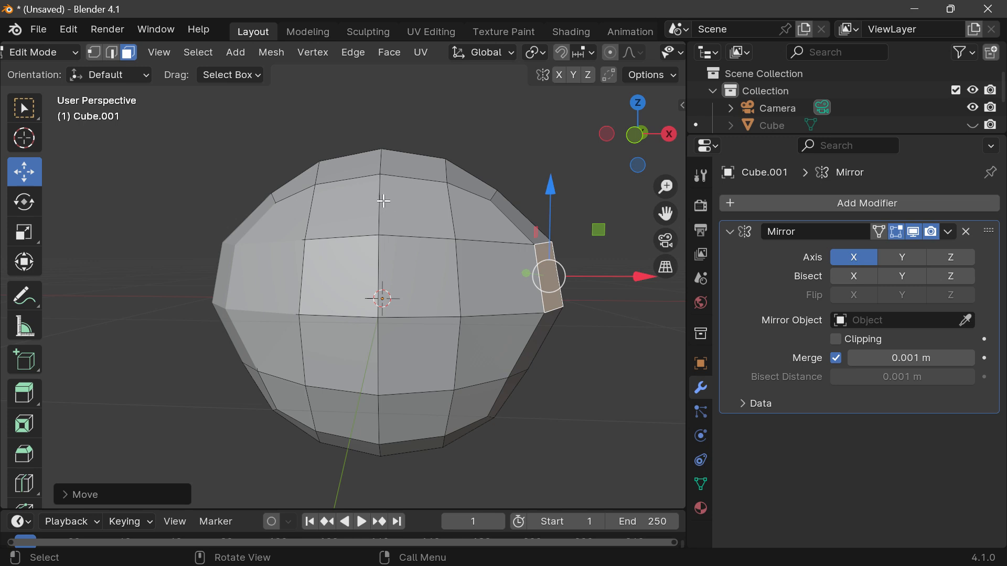
{"action": "left_click", "coordinate": [634, 139]}
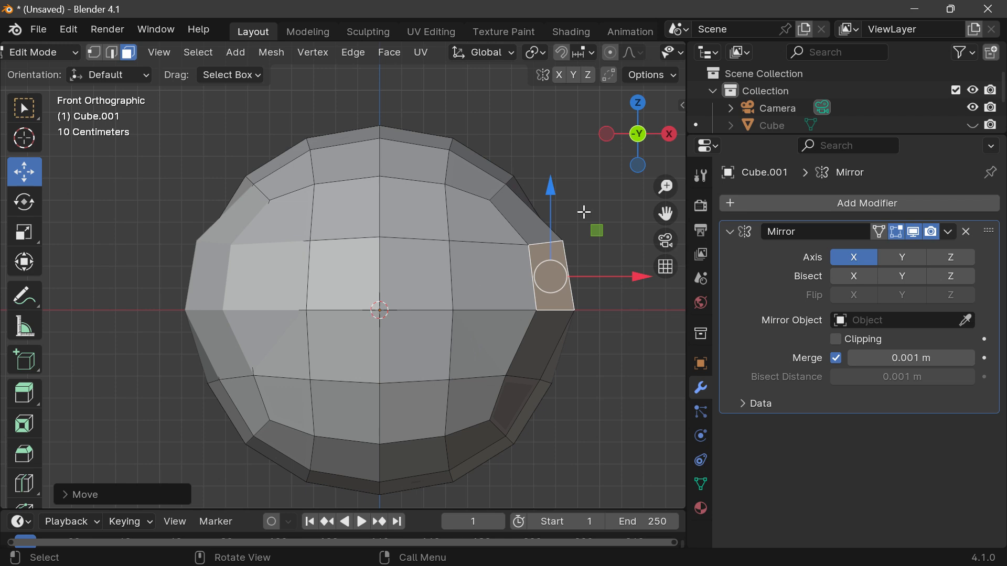
{"action": "mouse_move", "coordinate": [647, 142]}
{"action": "left_mouse_down"}
{"action": "mouse_move", "coordinate": [624, 123]}
{"action": "mouse_move", "coordinate": [656, 131]}
{"action": "mouse_move", "coordinate": [643, 138]}
{"action": "left_mouse_up"}
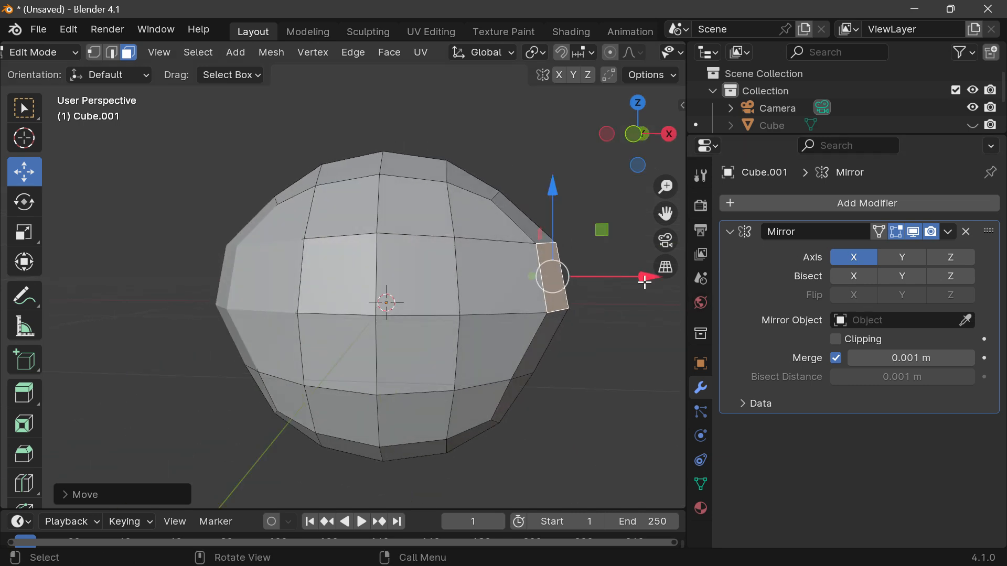
{"action": "mouse_move", "coordinate": [645, 281]}
{"action": "left_mouse_down"}
{"action": "mouse_move", "coordinate": [47, 276]}
{"action": "mouse_move", "coordinate": [662, 275]}
{"action": "mouse_move", "coordinate": [651, 276]}
{"action": "left_mouse_up"}
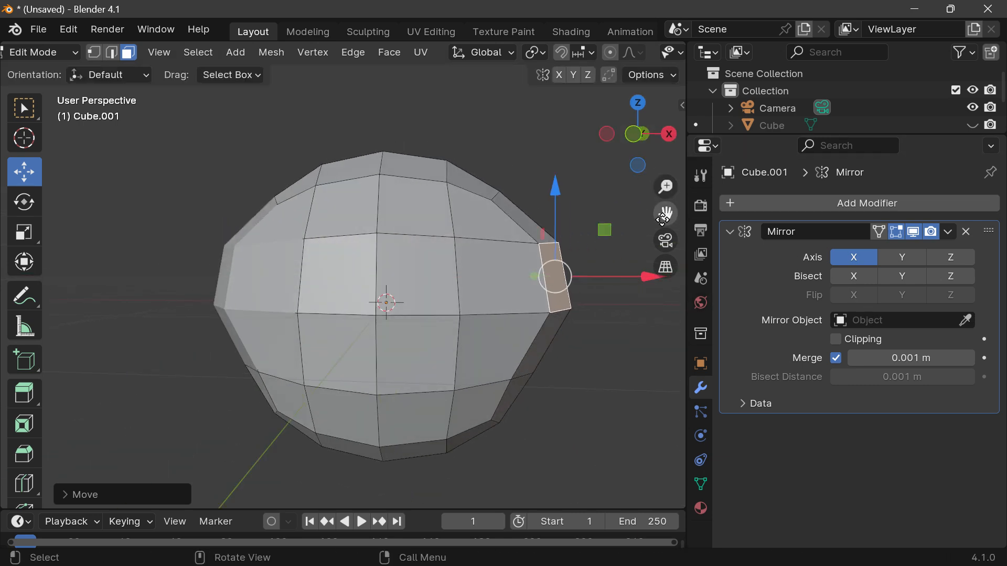
{"action": "left_click_drag", "start_coordinate": [665, 214], "coordinate": [667, 260]}
{"action": "mouse_move", "coordinate": [662, 338]}
{"action": "left_mouse_down"}
{"action": "mouse_move", "coordinate": [609, 341]}
{"action": "mouse_move", "coordinate": [671, 342]}
{"action": "mouse_move", "coordinate": [659, 343]}
{"action": "left_mouse_up"}
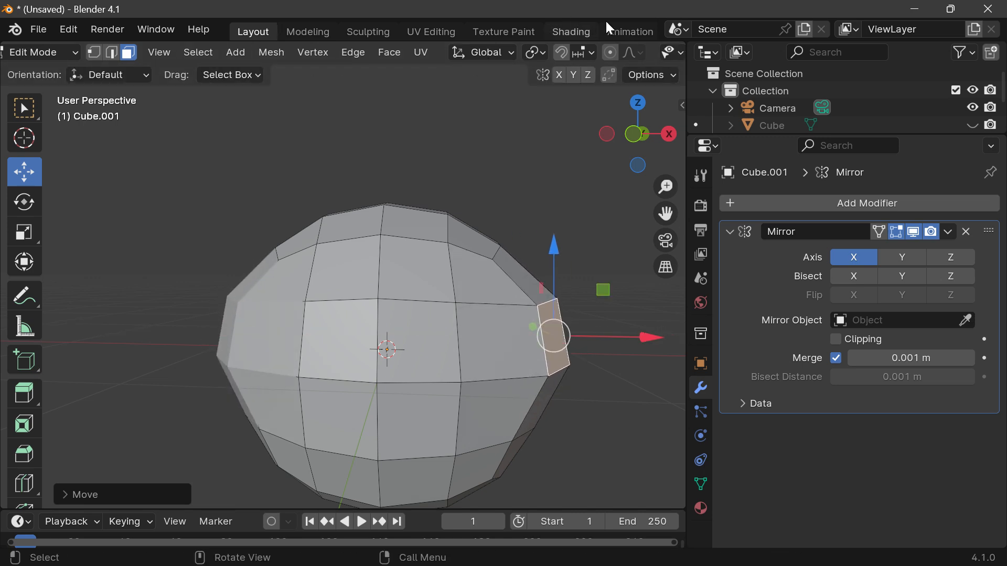
Enable proportional editing, widen the 3D viewport, and stretch the side face far outward along X.
{"action": "scroll", "coordinate": [616, 51], "scroll_direction": "down", "scroll_amount": 2}
{"action": "scroll", "coordinate": [614, 48], "scroll_direction": "up", "scroll_amount": 3}
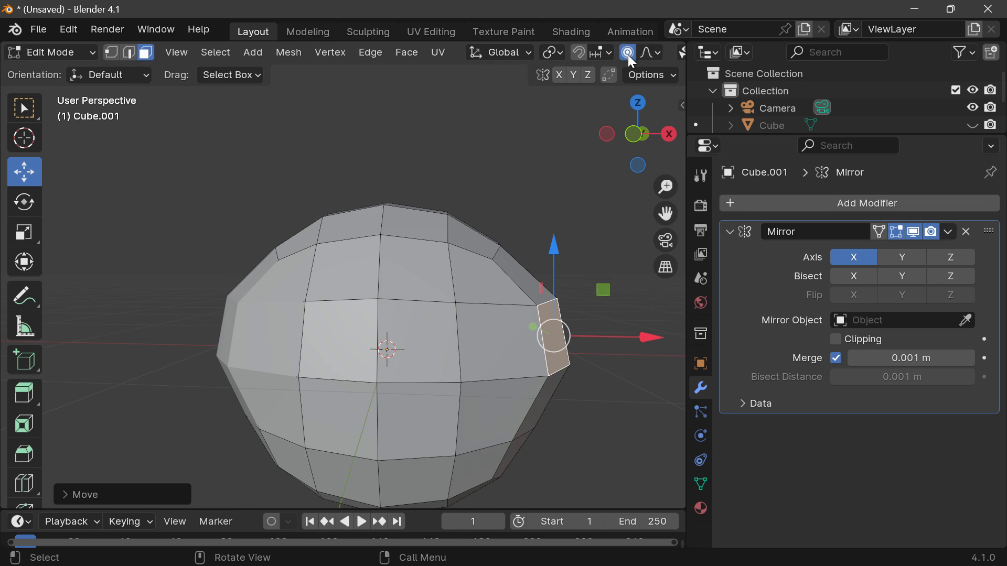
{"action": "left_click_drag", "start_coordinate": [686, 89], "coordinate": [897, 91]}
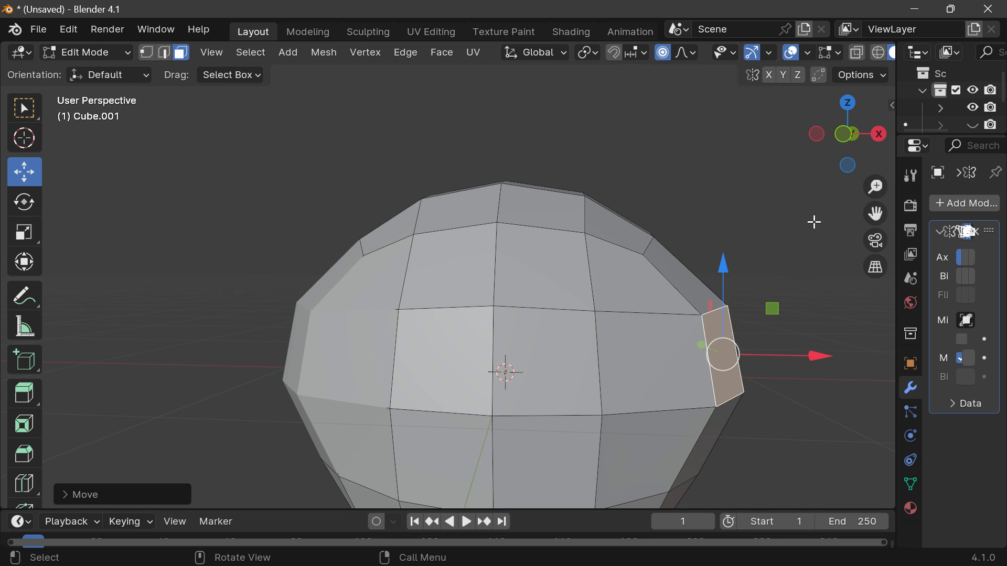
{"action": "left_click_drag", "start_coordinate": [876, 213], "coordinate": [856, 144]}
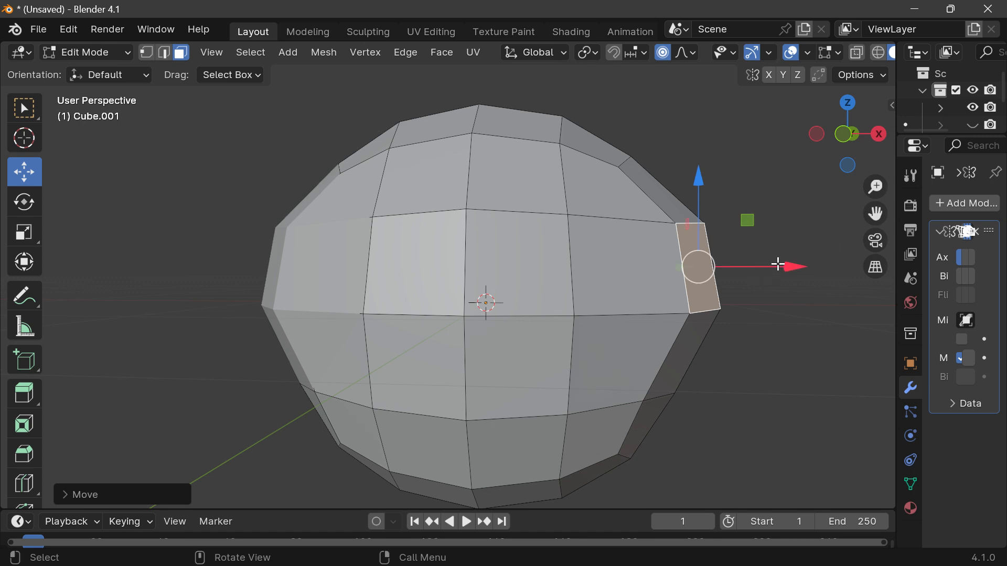
{"action": "left_click_drag", "start_coordinate": [782, 263], "coordinate": [68, 139]}
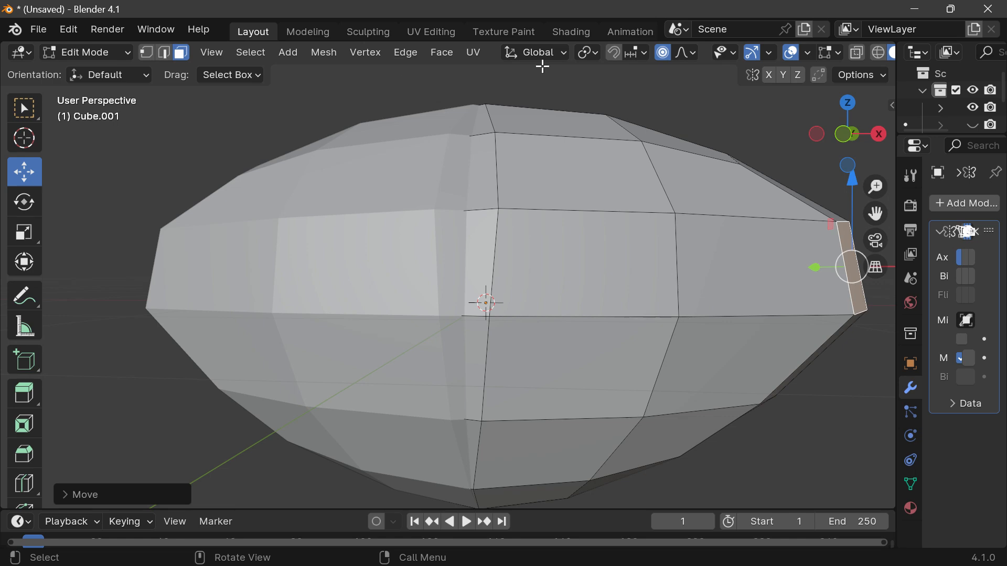
Move the side face back inward along X with proportional editing until the mirrored mesh is nearly round.
{"action": "left_click_drag", "start_coordinate": [847, 134], "coordinate": [664, 151]}
{"action": "left_click_drag", "start_coordinate": [845, 263], "coordinate": [704, 292]}
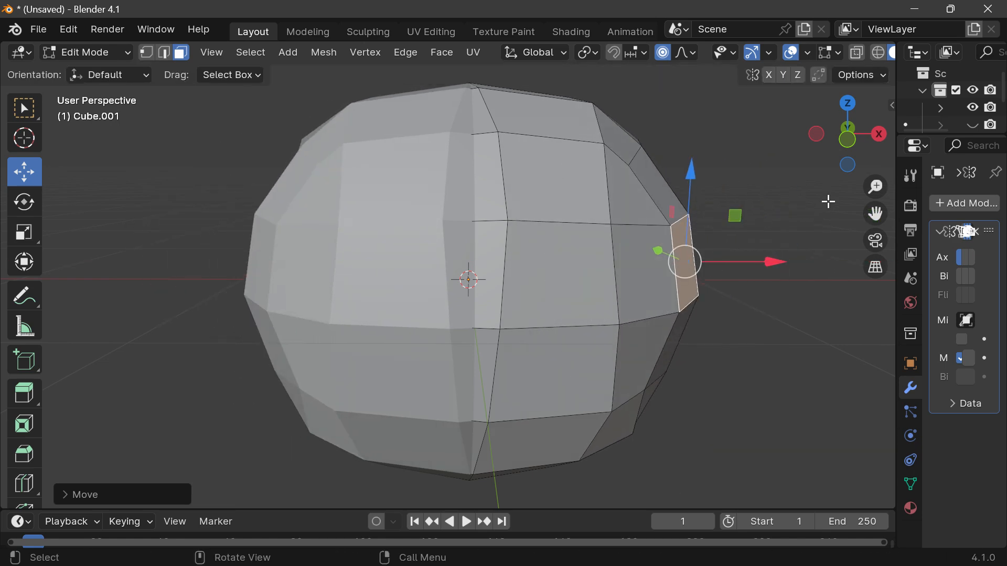
{"action": "left_click_drag", "start_coordinate": [875, 214], "coordinate": [830, 204]}
{"action": "left_click_drag", "start_coordinate": [866, 157], "coordinate": [750, 207]}
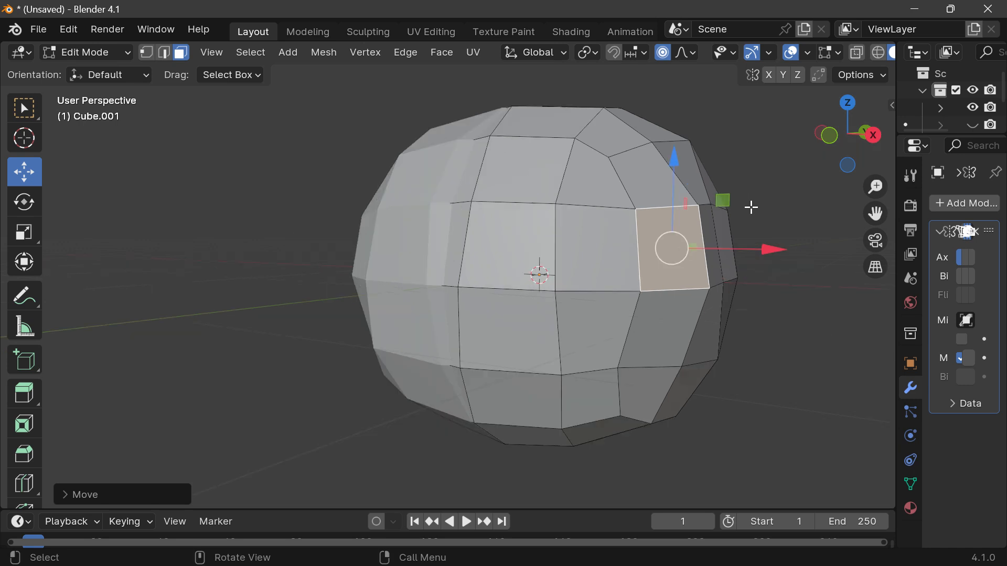
{"action": "left_click_drag", "start_coordinate": [875, 214], "coordinate": [783, 239]}
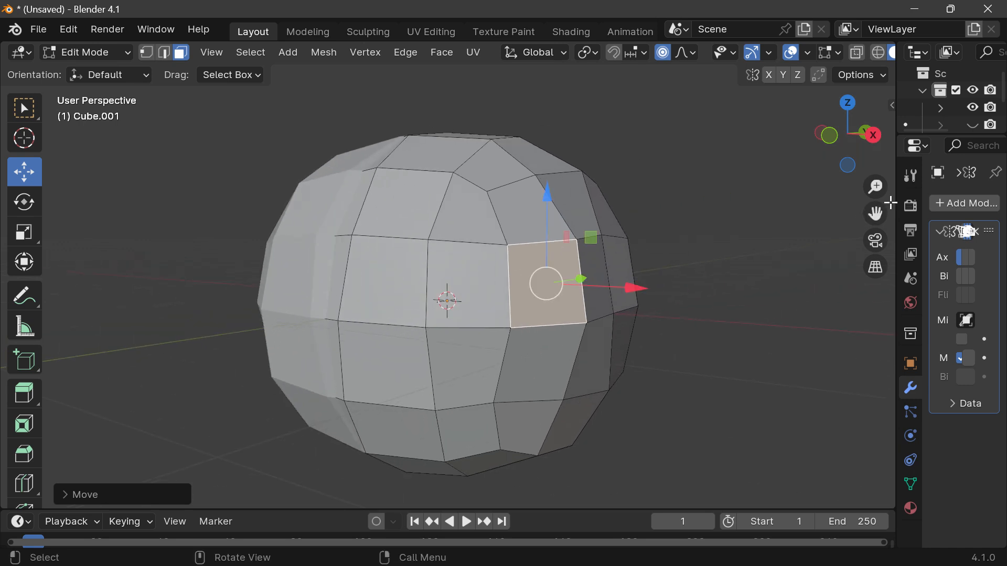
{"action": "left_click_drag", "start_coordinate": [860, 152], "coordinate": [895, 152]}
{"action": "left_click_drag", "start_coordinate": [876, 213], "coordinate": [973, 325]}
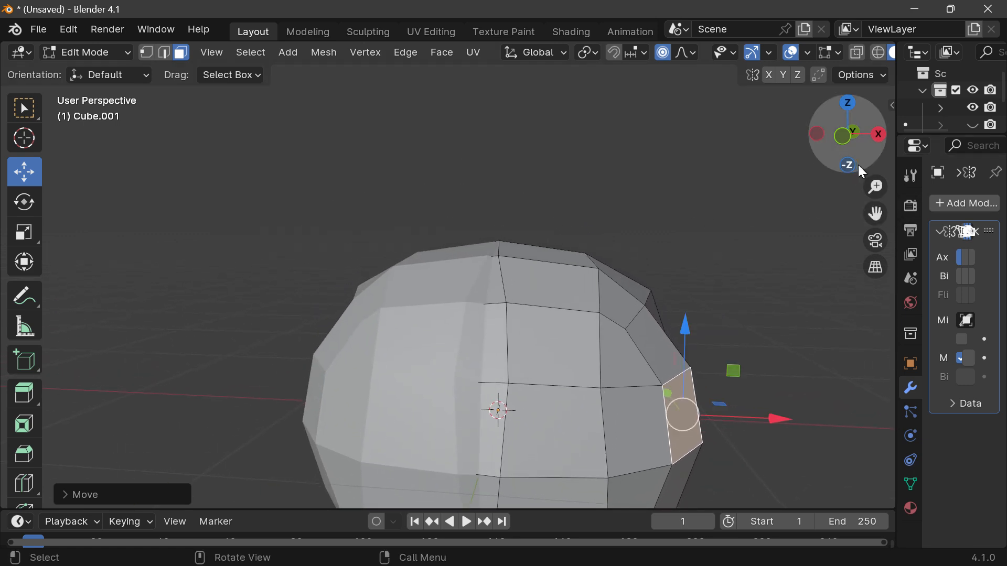
Select the upper front face beside the mirror seam on the +X half of the mesh.
{"action": "left_click_drag", "start_coordinate": [849, 139], "coordinate": [850, 179]}
{"action": "left_click", "coordinate": [550, 217]}
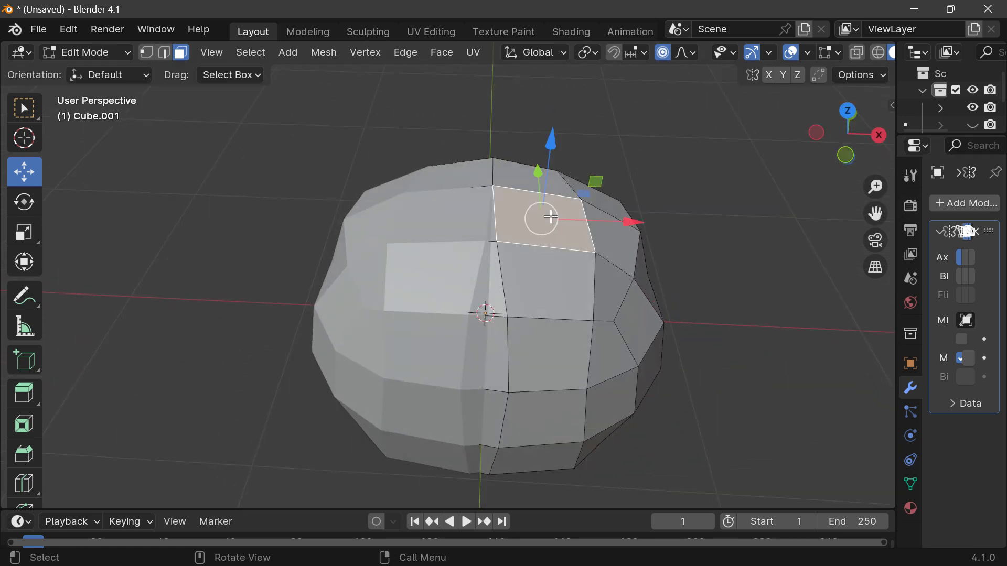
{"action": "left_click_drag", "start_coordinate": [875, 214], "coordinate": [799, 229]}
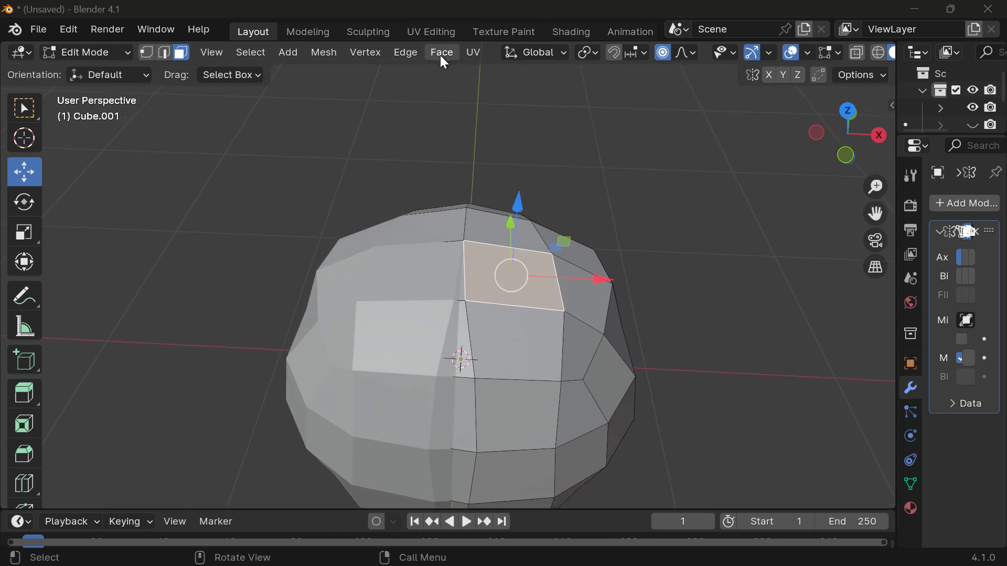
Take the program window out of its maximized state and reposition it on the desktop.
{"action": "left_click_drag", "start_coordinate": [683, 7], "coordinate": [685, 36]}
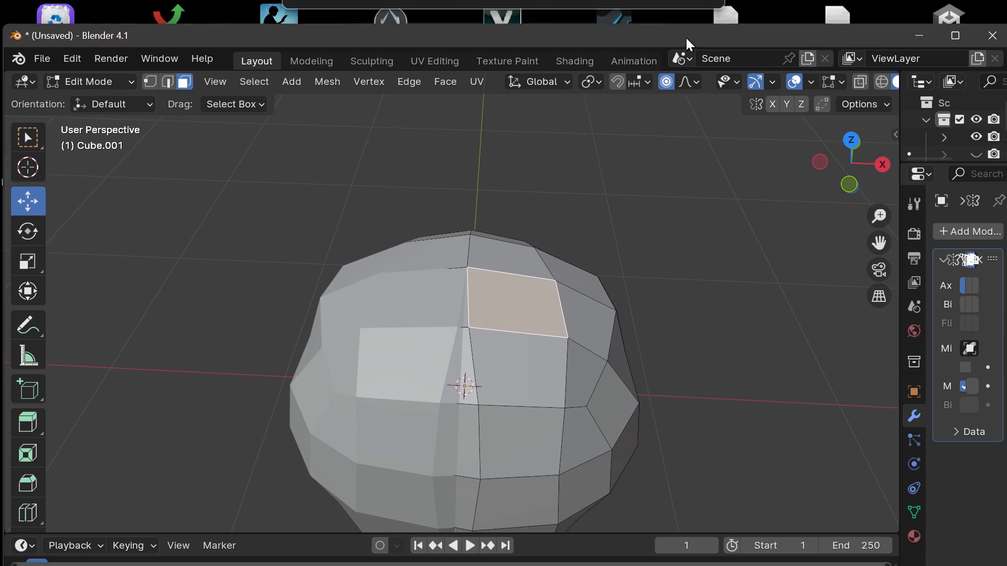
{"action": "left_click", "coordinate": [449, 85]}
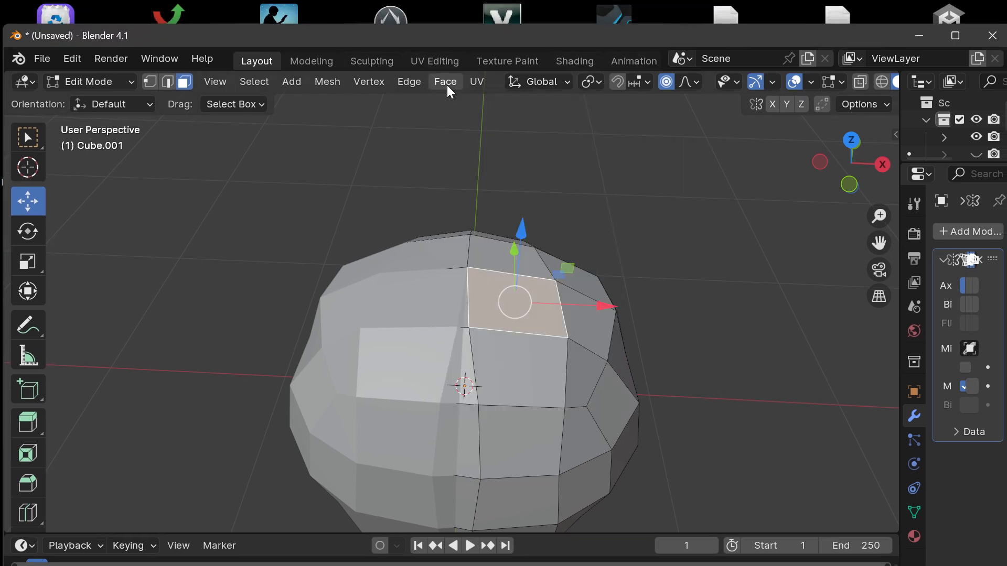
{"action": "mouse_move", "coordinate": [708, 39]}
{"action": "left_mouse_down"}
{"action": "mouse_move", "coordinate": [703, 4]}
{"action": "mouse_move", "coordinate": [678, 65]}
{"action": "mouse_move", "coordinate": [499, 151]}
{"action": "mouse_move", "coordinate": [487, 276]}
{"action": "mouse_move", "coordinate": [616, 92]}
{"action": "mouse_move", "coordinate": [675, 60]}
{"action": "mouse_move", "coordinate": [695, 28]}
{"action": "left_mouse_up"}
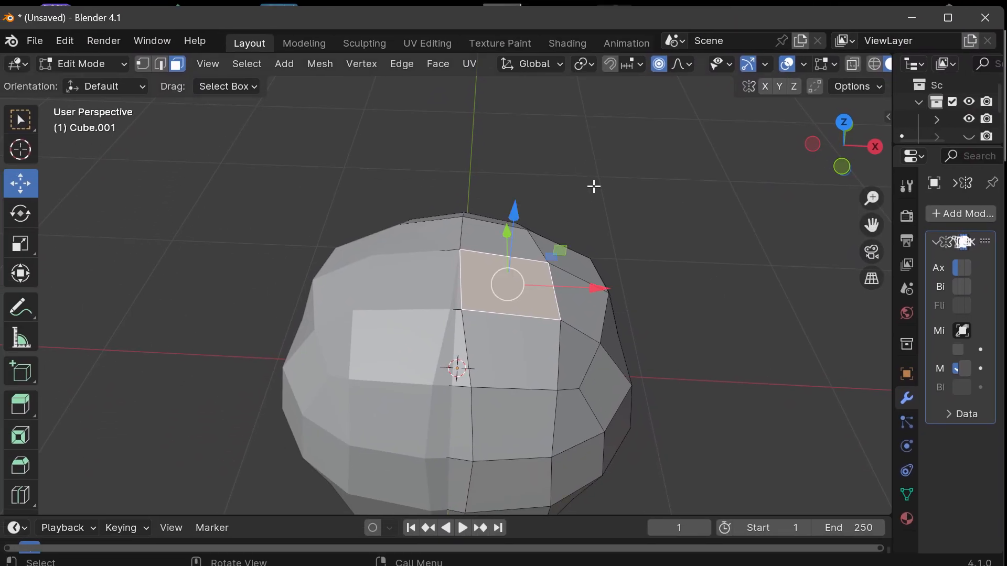
Extrude the selected upper front face outward along its normal twice to form a pair of mirrored ears.
{"action": "key", "text": "e"}
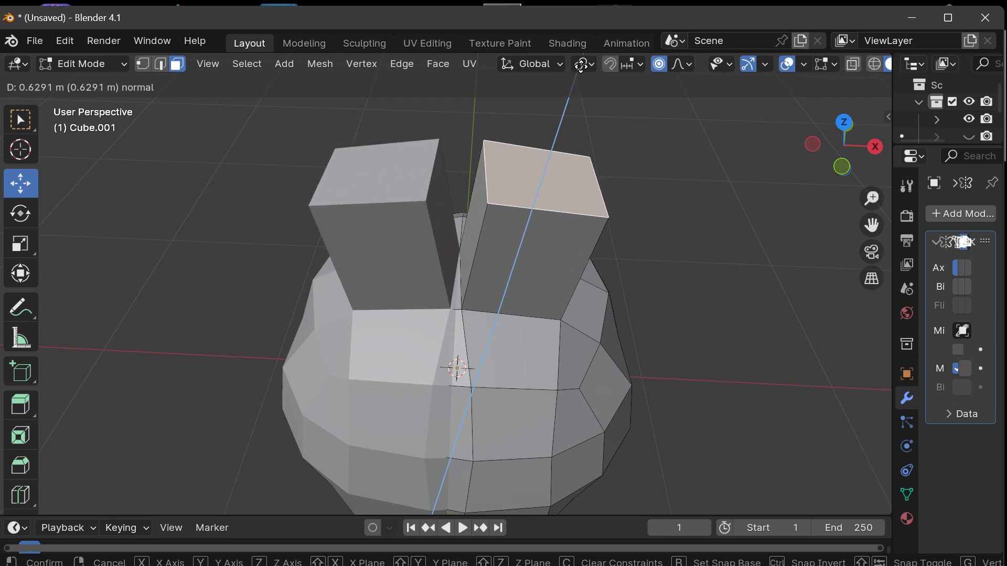
{"action": "left_click", "coordinate": [573, 96]}
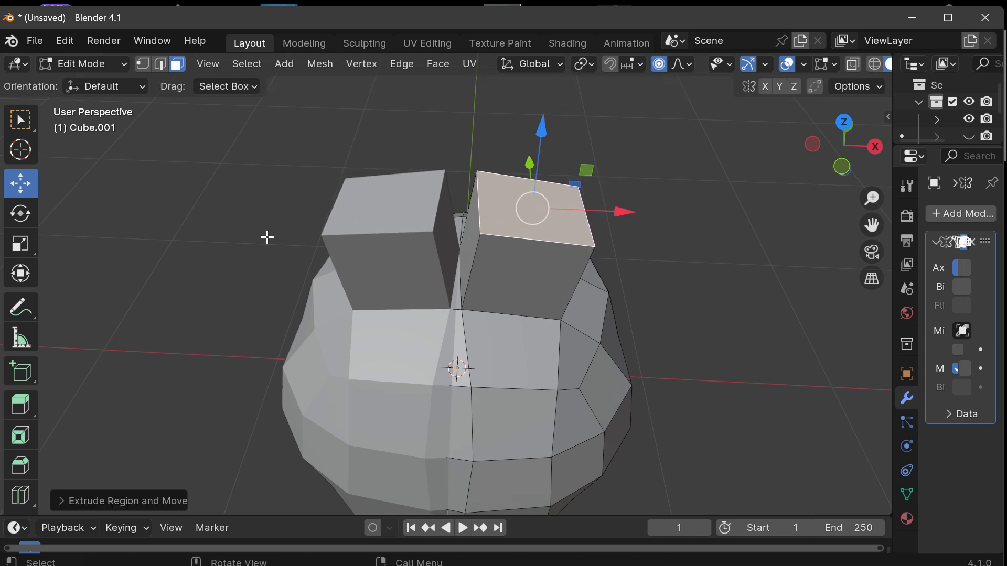
{"action": "key", "text": "e"}
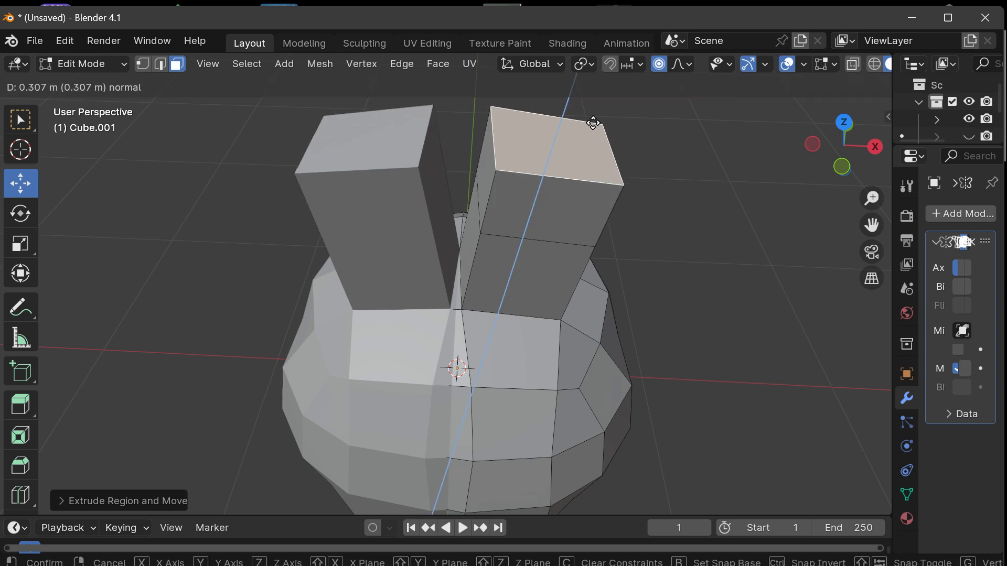
{"action": "left_click", "coordinate": [592, 115]}
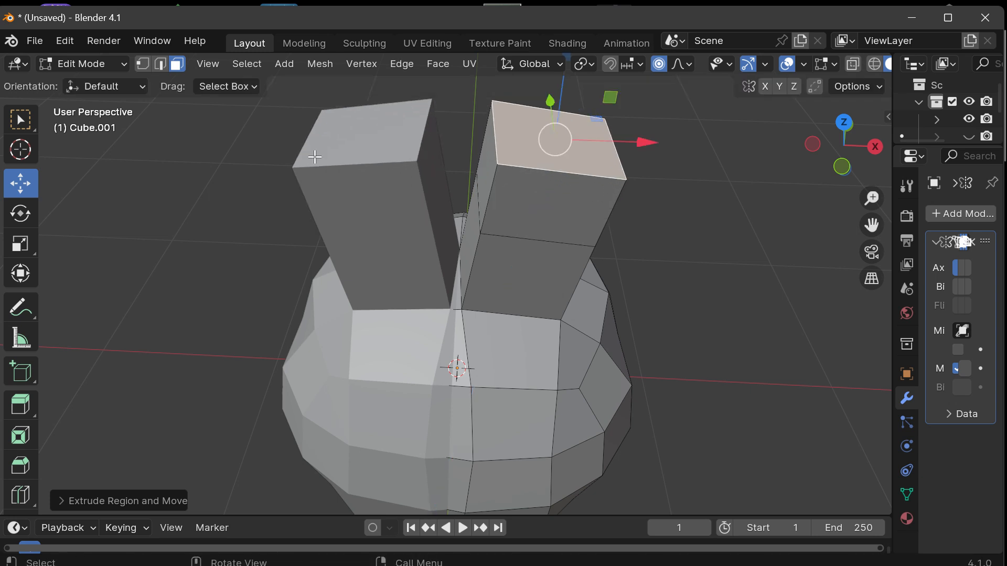
Scale the ear's end face down to about a third of its size with proportional editing at size 1.00.
{"action": "left_click", "coordinate": [19, 248]}
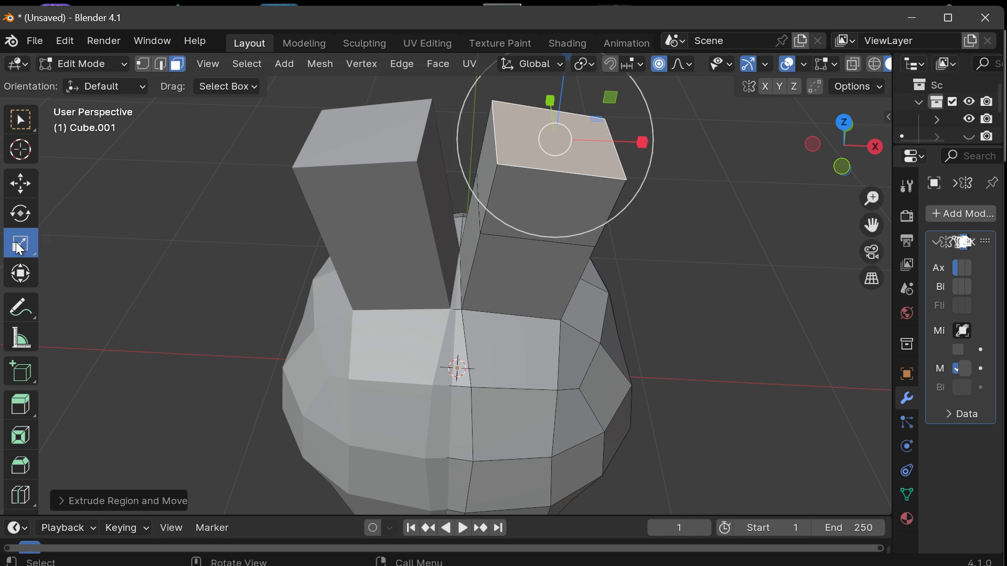
{"action": "key", "text": "s"}
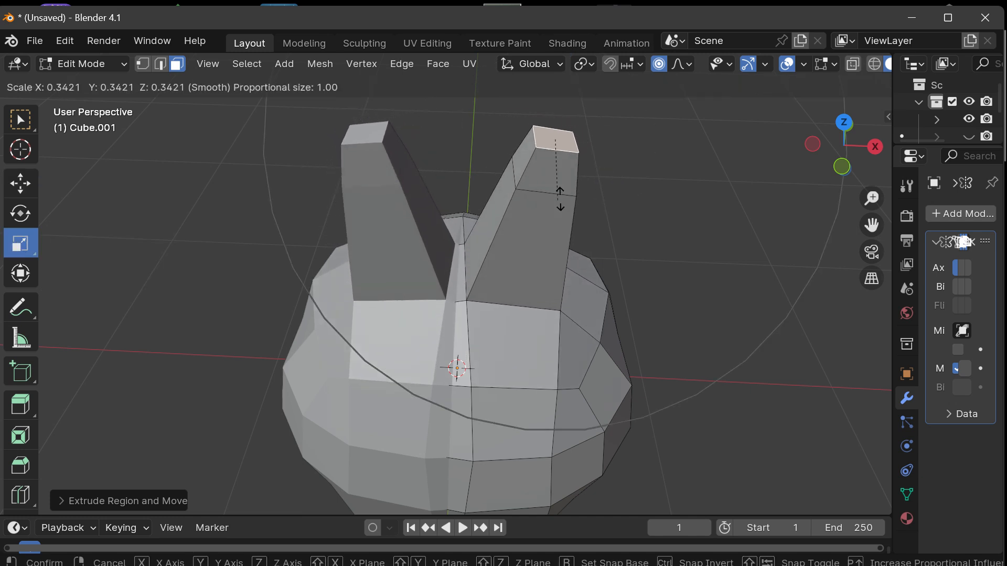
{"action": "left_click", "coordinate": [583, 186]}
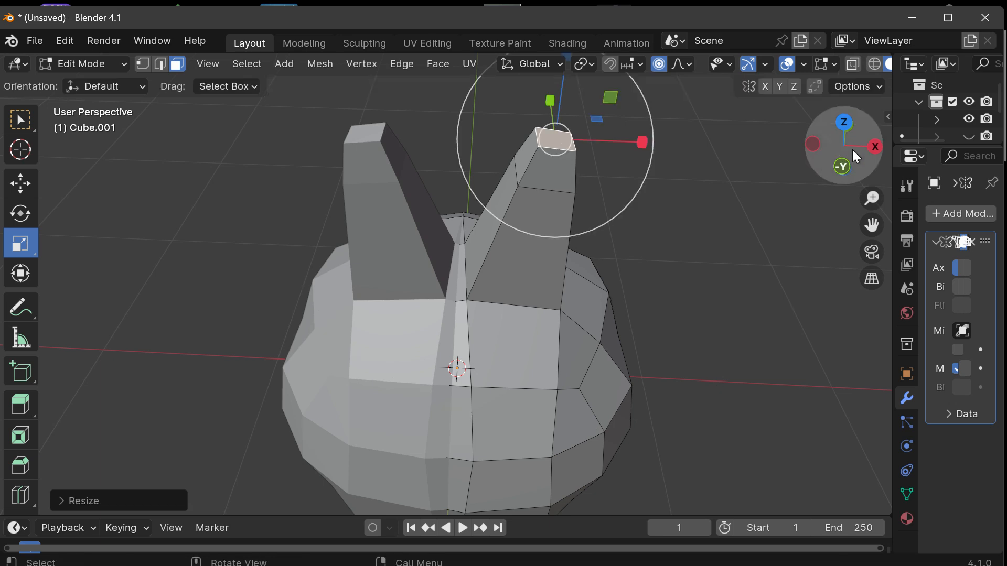
View the tapered ears from the front and widen the Properties editor to expose the full Mirror modifier settings.
{"action": "left_click_drag", "start_coordinate": [845, 150], "coordinate": [844, 112]}
{"action": "scroll", "coordinate": [753, 202], "scroll_direction": "down", "scroll_amount": 5}
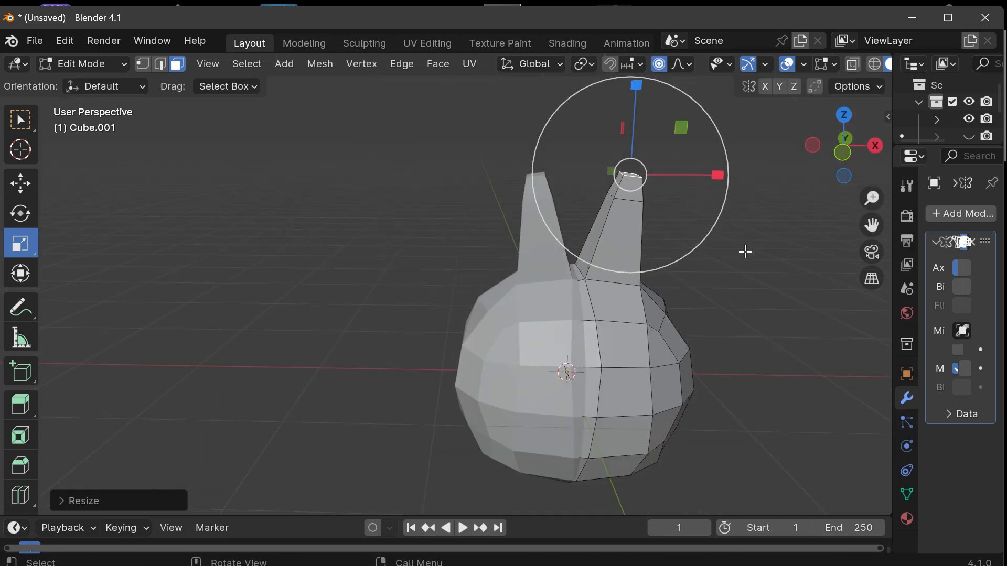
{"action": "left_click_drag", "start_coordinate": [870, 227], "coordinate": [770, 207]}
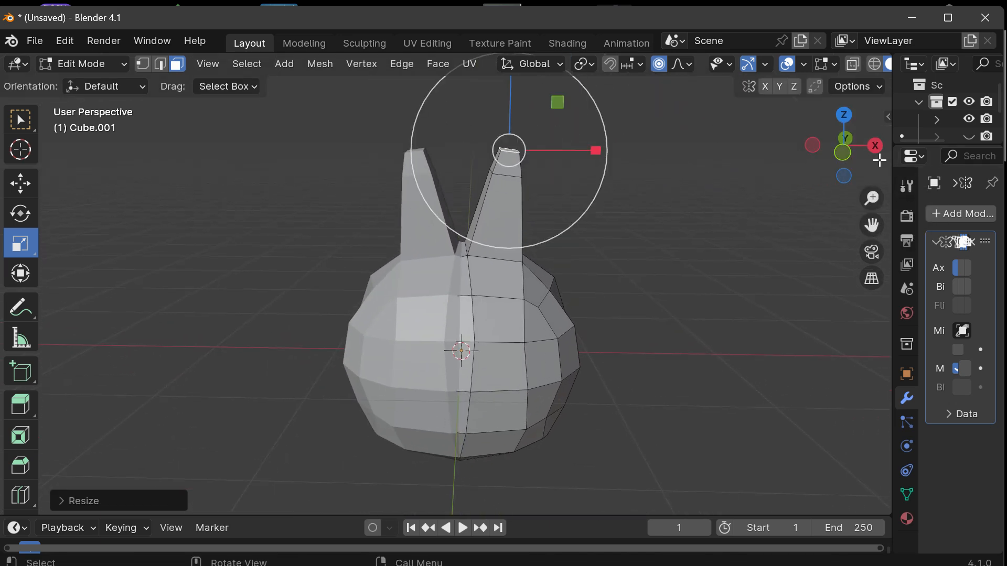
{"action": "mouse_move", "coordinate": [856, 152]}
{"action": "left_mouse_down"}
{"action": "mouse_move", "coordinate": [702, 161]}
{"action": "mouse_move", "coordinate": [872, 145]}
{"action": "left_mouse_up"}
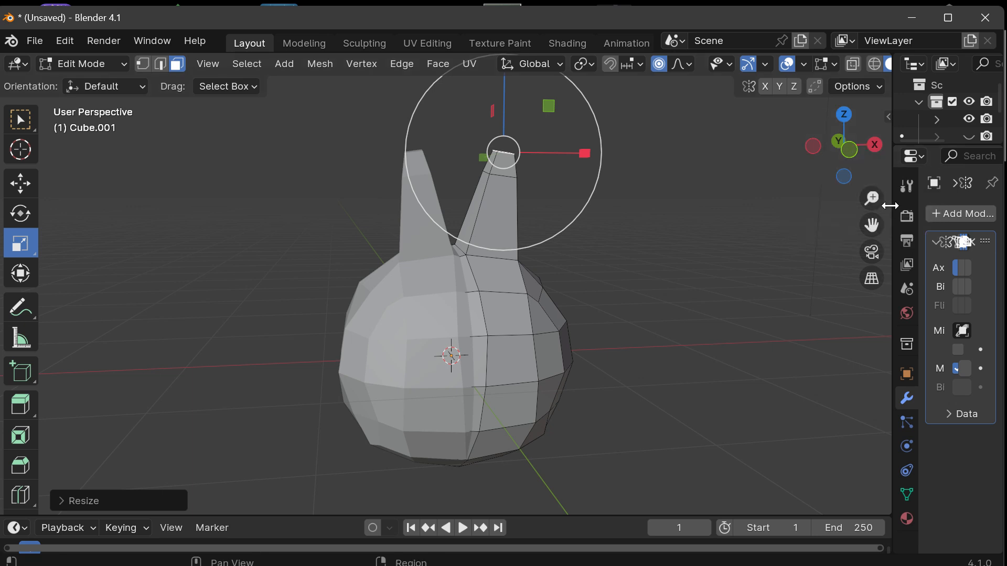
{"action": "left_click_drag", "start_coordinate": [892, 207], "coordinate": [726, 230]}
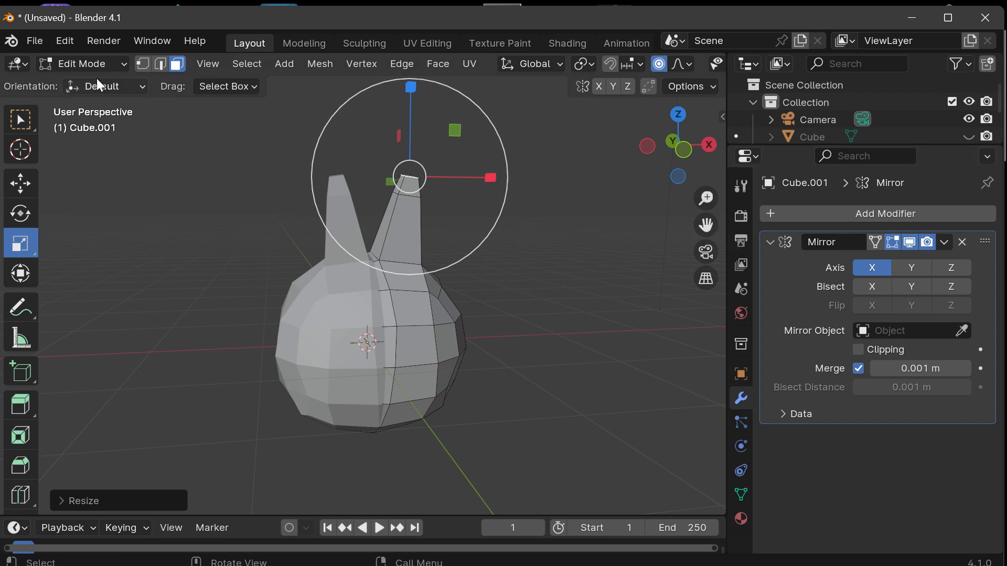
{"action": "left_click", "coordinate": [83, 63]}
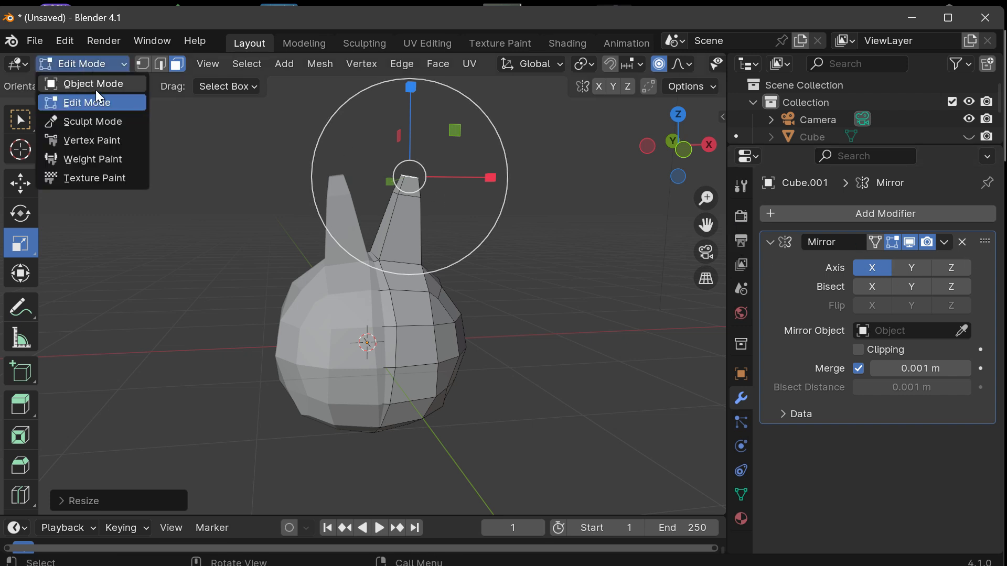
{"action": "left_click", "coordinate": [96, 85]}
{"action": "left_click", "coordinate": [96, 62]}
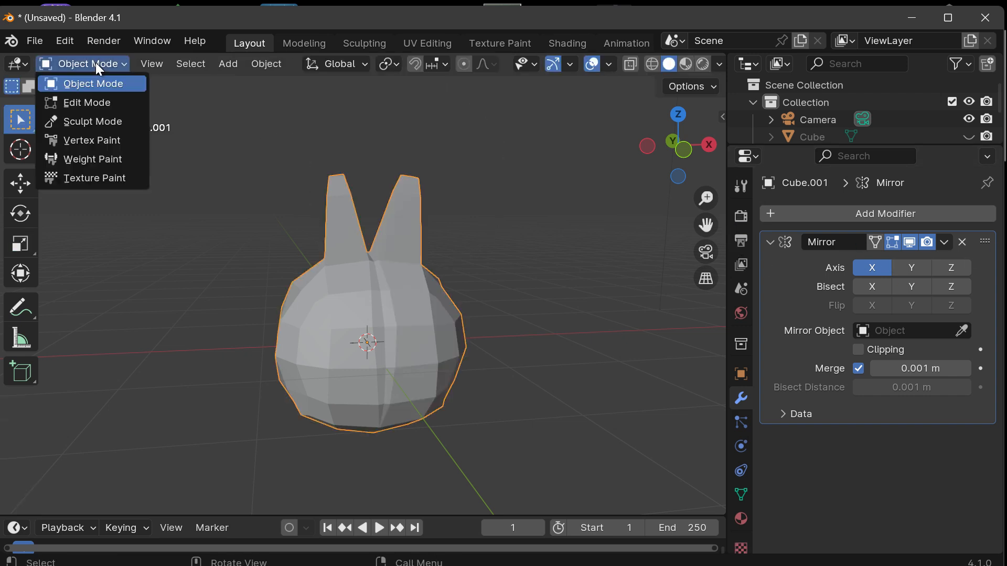
{"action": "left_click", "coordinate": [88, 102]}
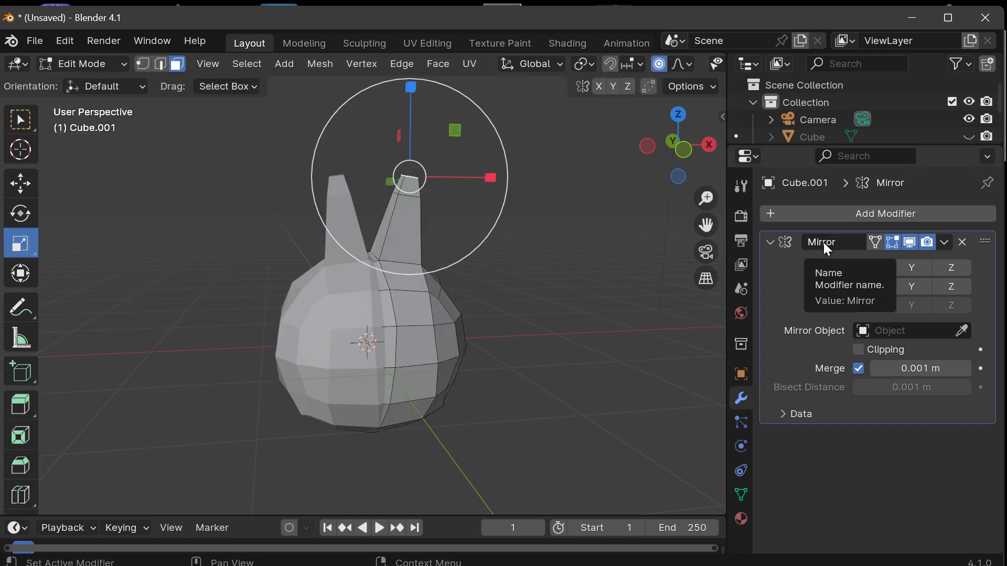
{"action": "left_click", "coordinate": [945, 241]}
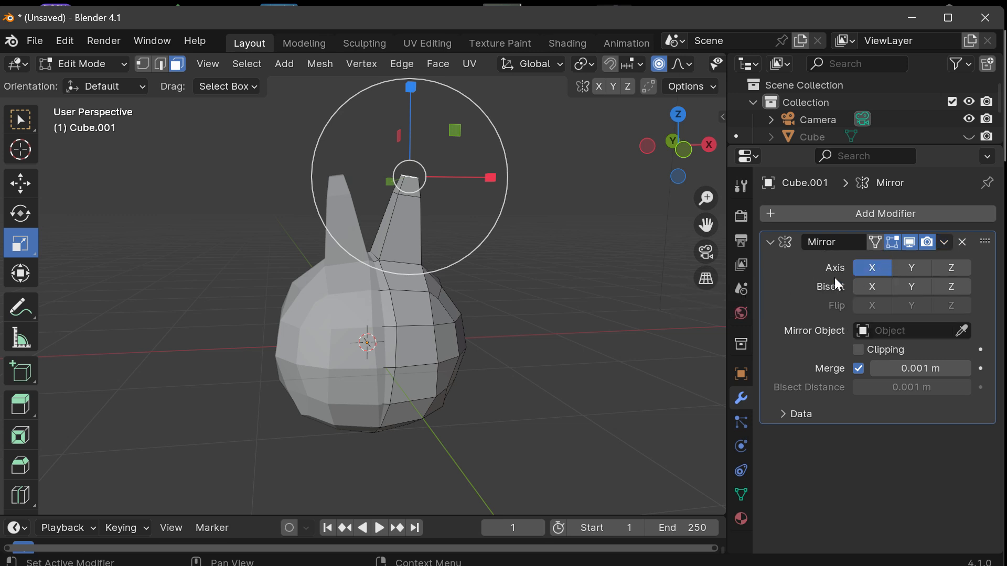
{"action": "key", "text": "Tab"}
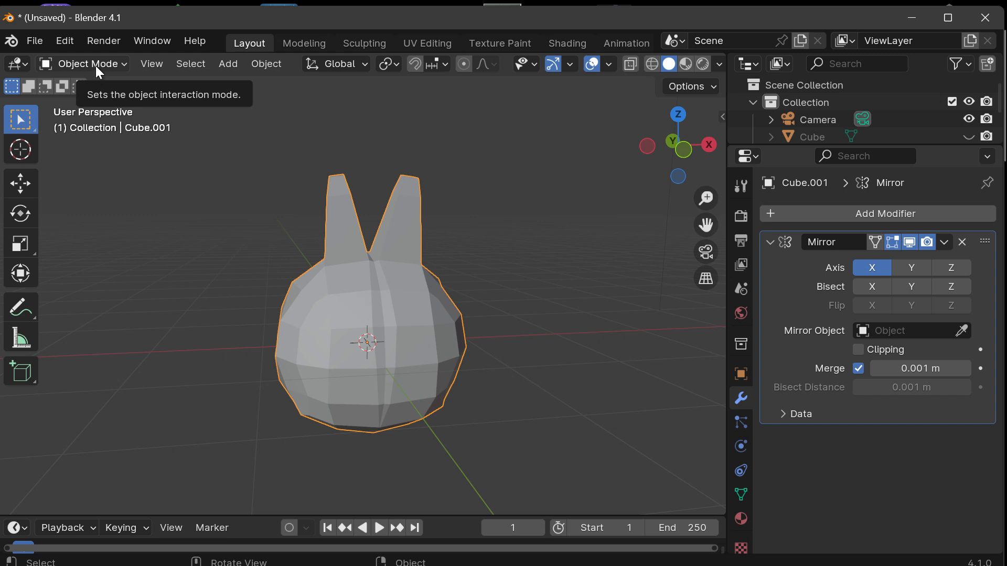
{"action": "left_click", "coordinate": [22, 64]}
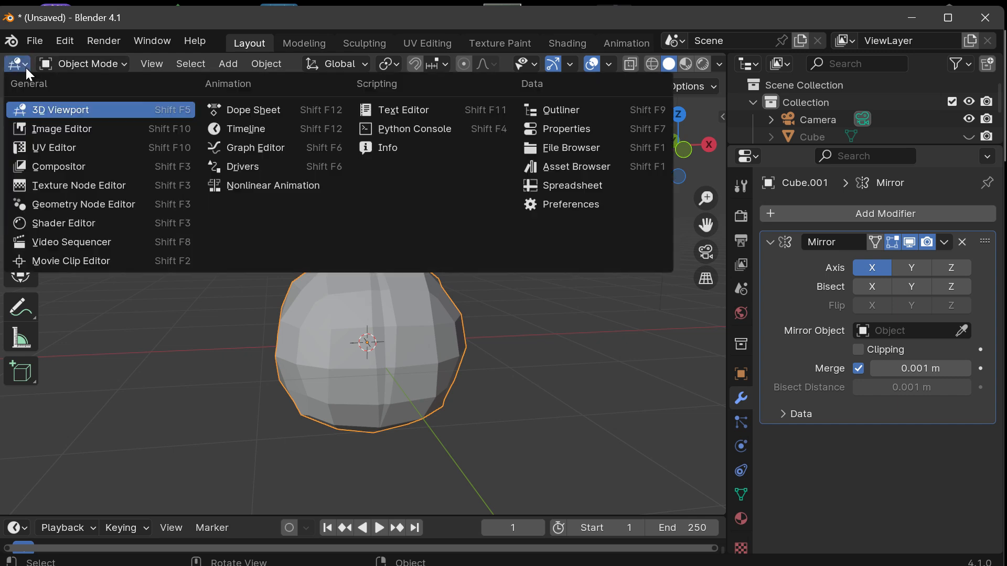
{"action": "left_click", "coordinate": [61, 109]}
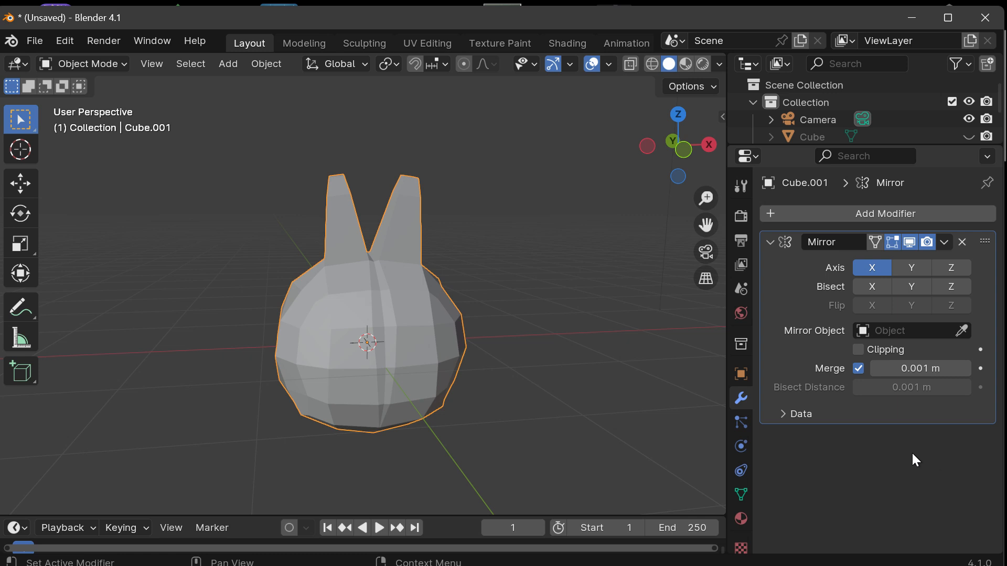
{"action": "key", "text": "Tab"}
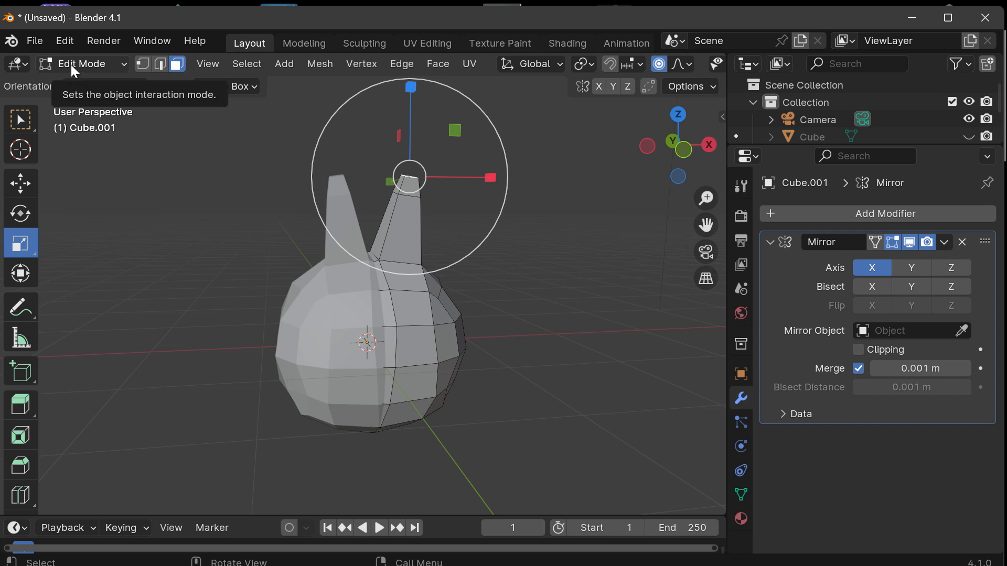
{"action": "key", "text": "Tab"}
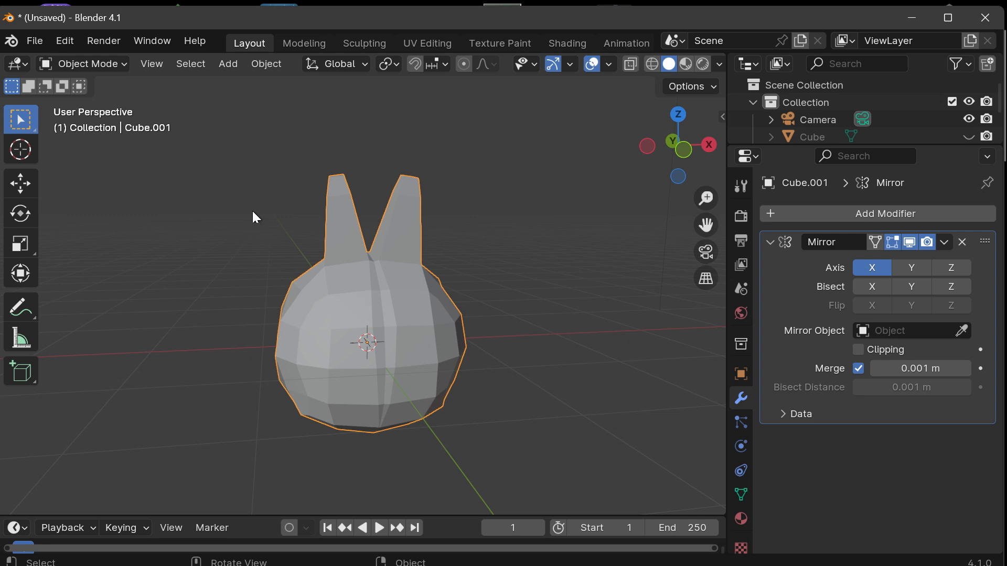
{"action": "key", "text": "Tab"}
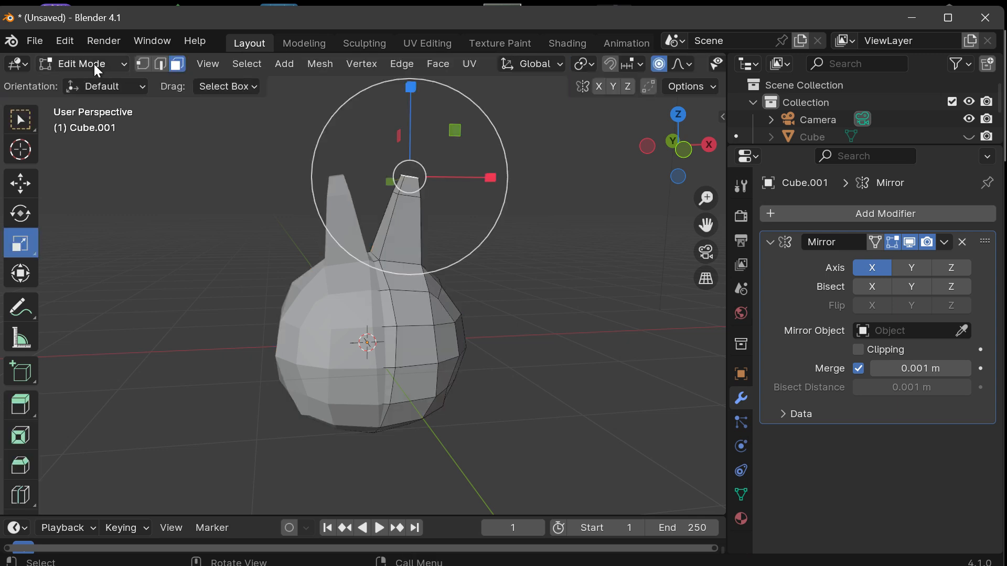
Switch to Object Mode and apply the Mirror modifier to the eared mesh.
{"action": "key", "text": "Tab"}
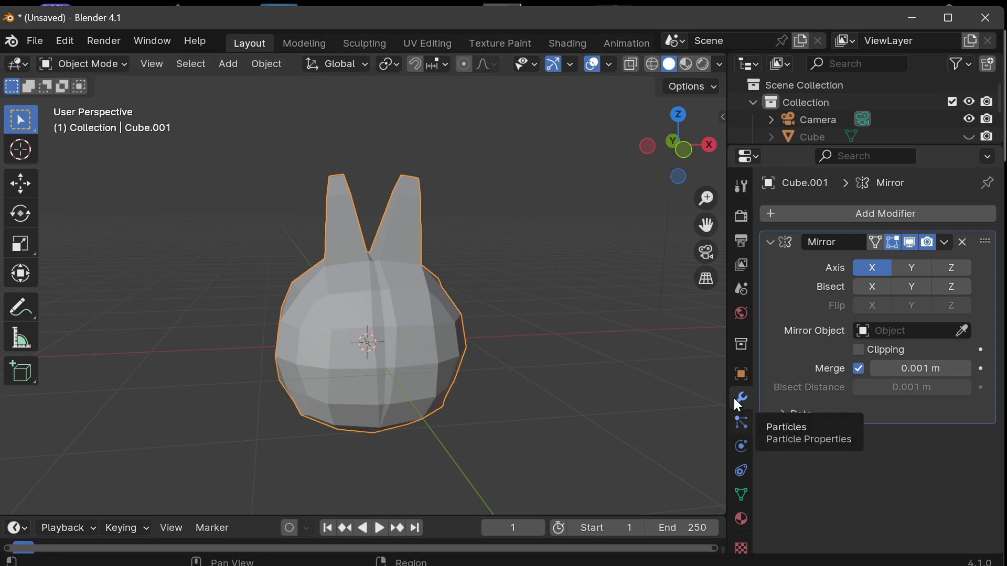
{"action": "left_click", "coordinate": [748, 157]}
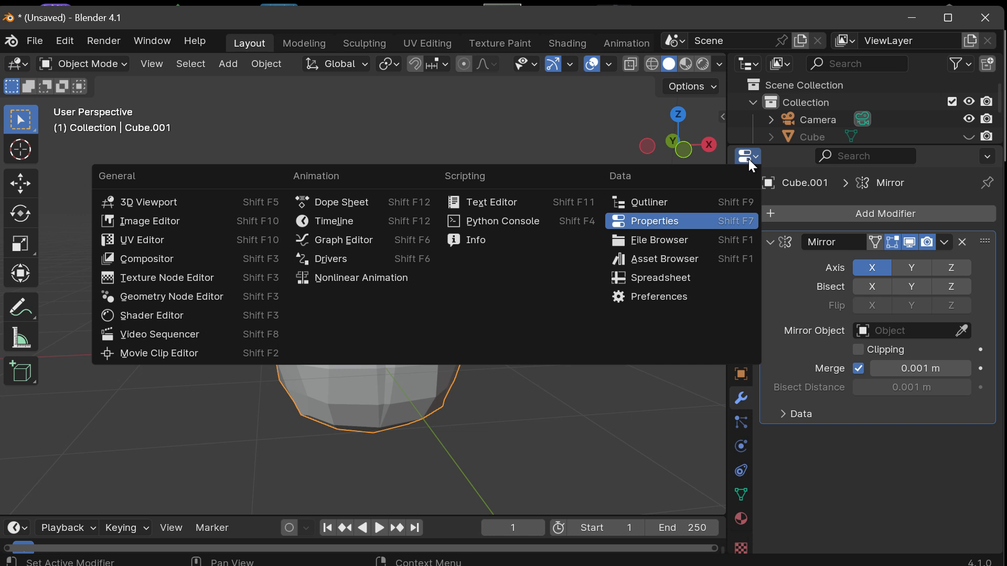
{"action": "left_click", "coordinate": [690, 224]}
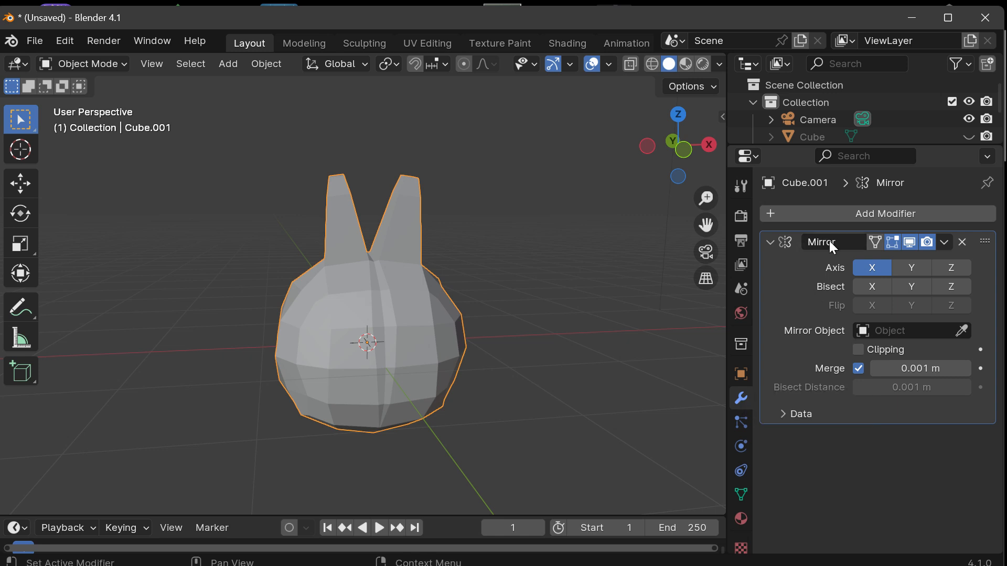
{"action": "left_click", "coordinate": [944, 242]}
{"action": "left_click", "coordinate": [942, 241]}
{"action": "left_click", "coordinate": [941, 241]}
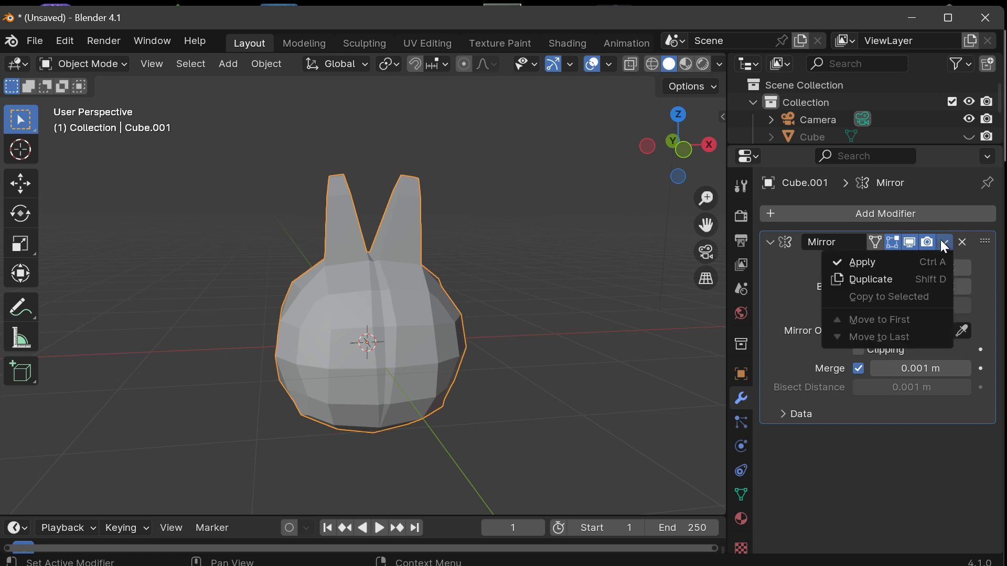
{"action": "left_click", "coordinate": [882, 263]}
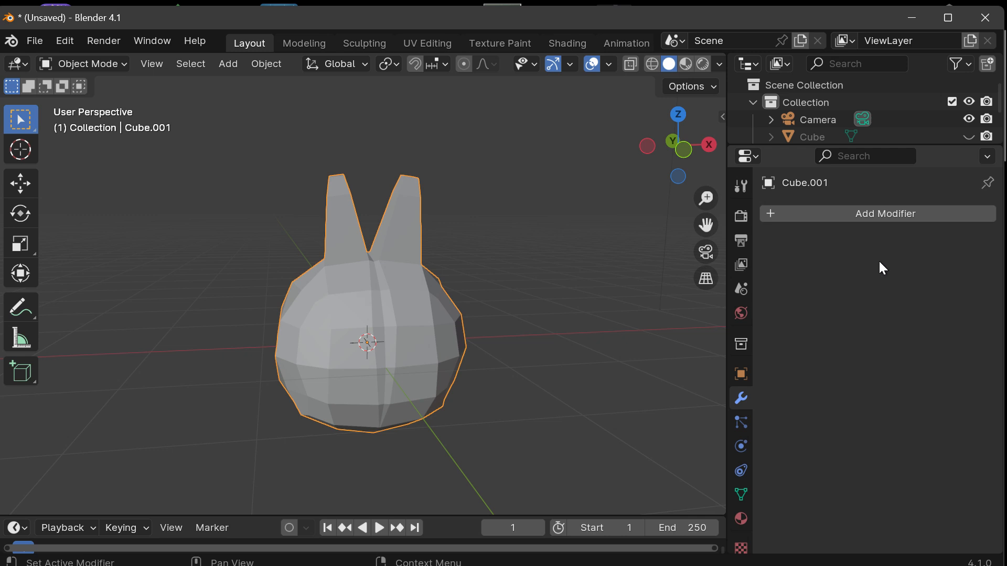
Deselect the object and examine the eared mesh from several angles.
{"action": "left_click", "coordinate": [572, 278]}
{"action": "left_click_drag", "start_coordinate": [683, 150], "coordinate": [659, 146]}
{"action": "scroll", "coordinate": [386, 314], "scroll_direction": "up", "scroll_amount": 1}
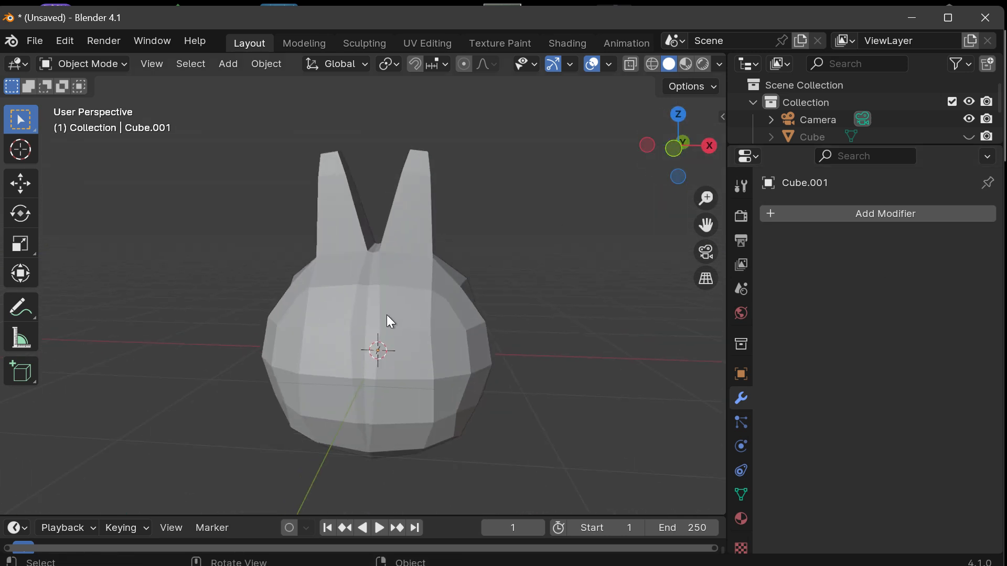
{"action": "scroll", "coordinate": [386, 315], "scroll_direction": "down", "scroll_amount": 1}
{"action": "scroll", "coordinate": [387, 316], "scroll_direction": "down", "scroll_amount": 2}
{"action": "mouse_move", "coordinate": [705, 224]}
{"action": "left_mouse_down"}
{"action": "mouse_move", "coordinate": [763, 226]}
{"action": "mouse_move", "coordinate": [702, 223]}
{"action": "left_mouse_up"}
{"action": "mouse_move", "coordinate": [679, 148]}
{"action": "left_mouse_down"}
{"action": "mouse_move", "coordinate": [658, 149]}
{"action": "mouse_move", "coordinate": [678, 147]}
{"action": "left_mouse_up"}
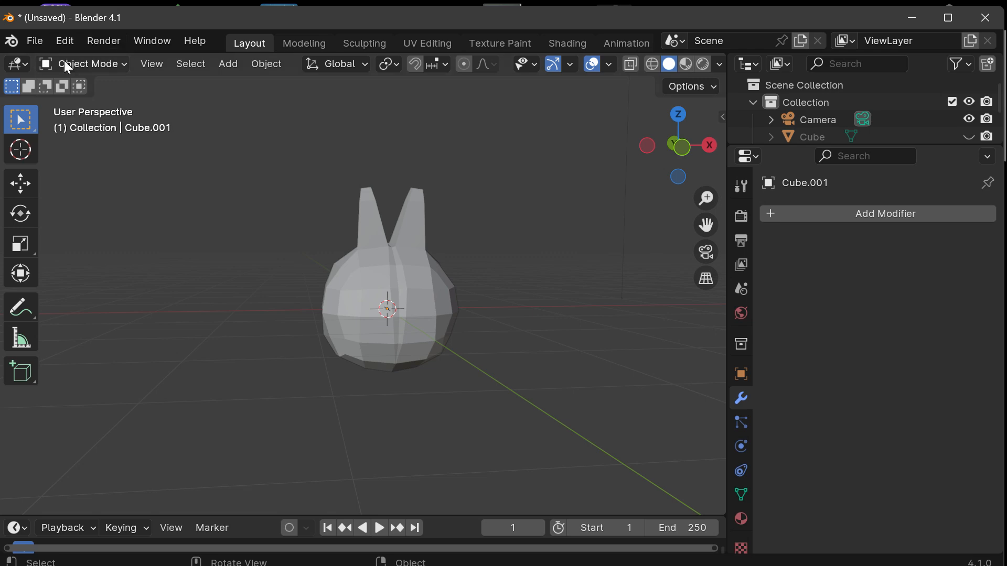
Enter Edit Mode and select the narrow upper front face on the +X side of the centre seam.
{"action": "key", "text": "Tab"}
{"action": "scroll", "coordinate": [516, 316], "scroll_direction": "up", "scroll_amount": 4}
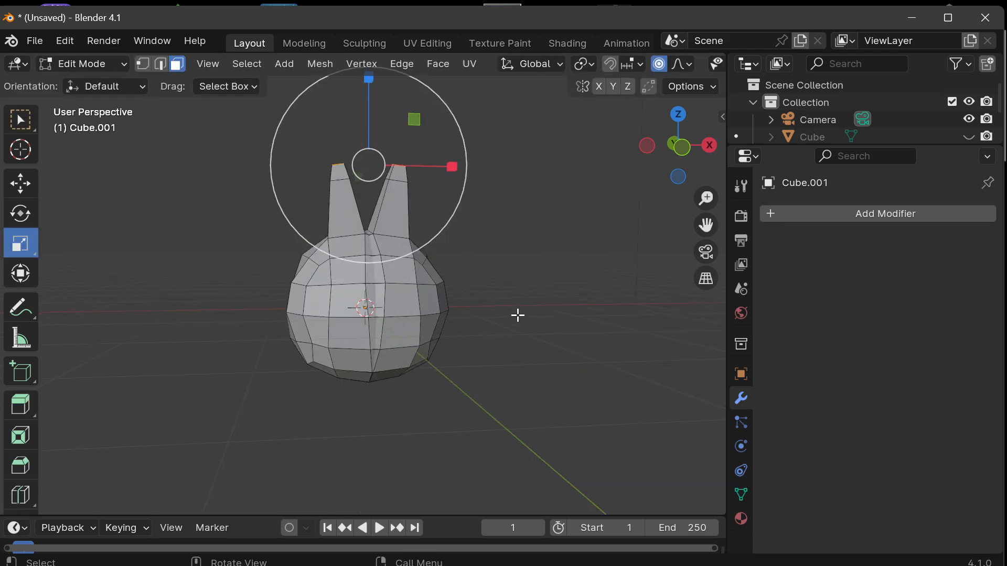
{"action": "left_click_drag", "start_coordinate": [677, 156], "coordinate": [678, 188]}
{"action": "left_click_drag", "start_coordinate": [706, 226], "coordinate": [796, 230]}
{"action": "left_click", "coordinate": [392, 253]}
{"action": "scroll", "coordinate": [392, 255], "scroll_direction": "up", "scroll_amount": 3}
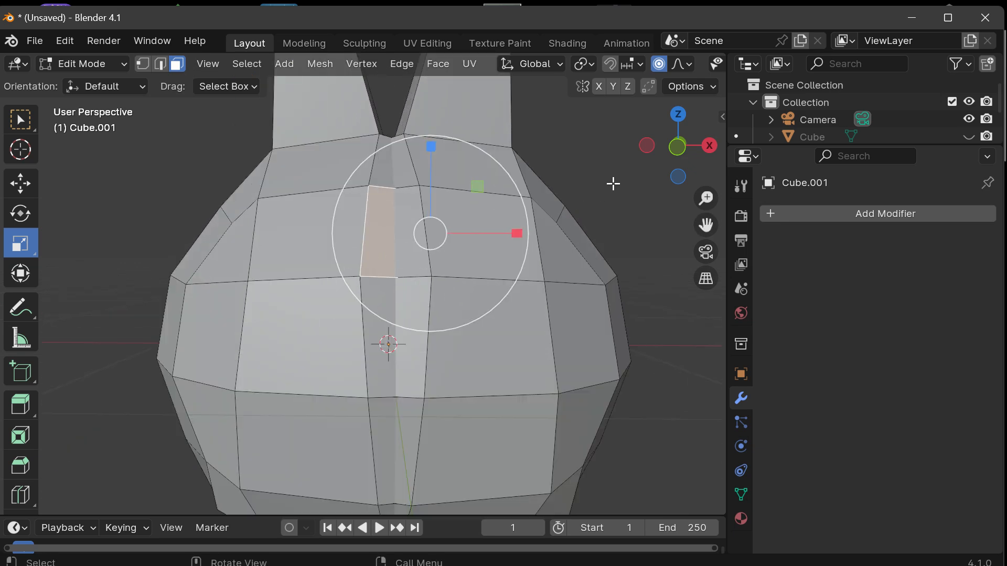
{"action": "mouse_move", "coordinate": [676, 150]}
{"action": "left_mouse_down"}
{"action": "mouse_move", "coordinate": [662, 160]}
{"action": "mouse_move", "coordinate": [684, 150]}
{"action": "left_mouse_up"}
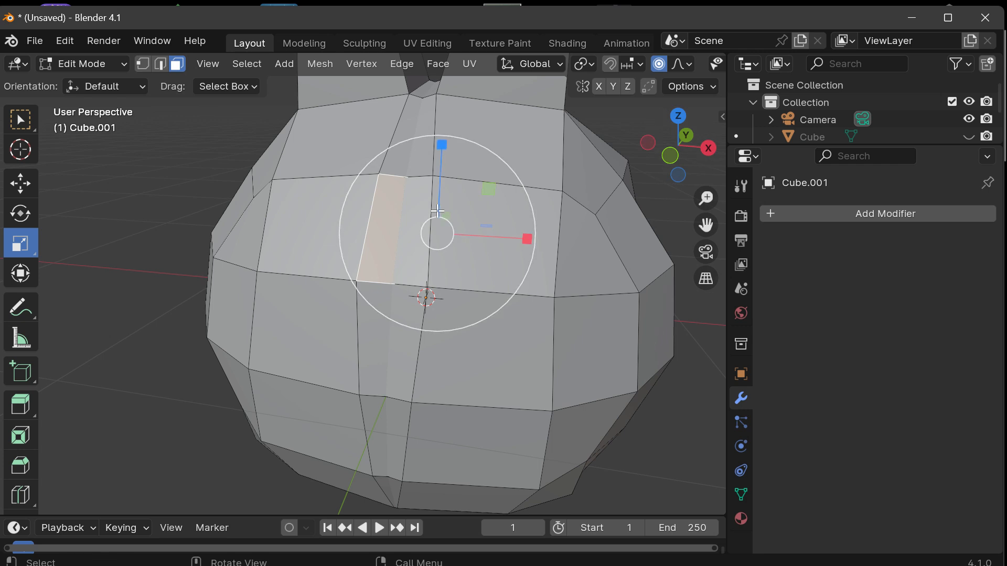
{"action": "left_click", "coordinate": [418, 223]}
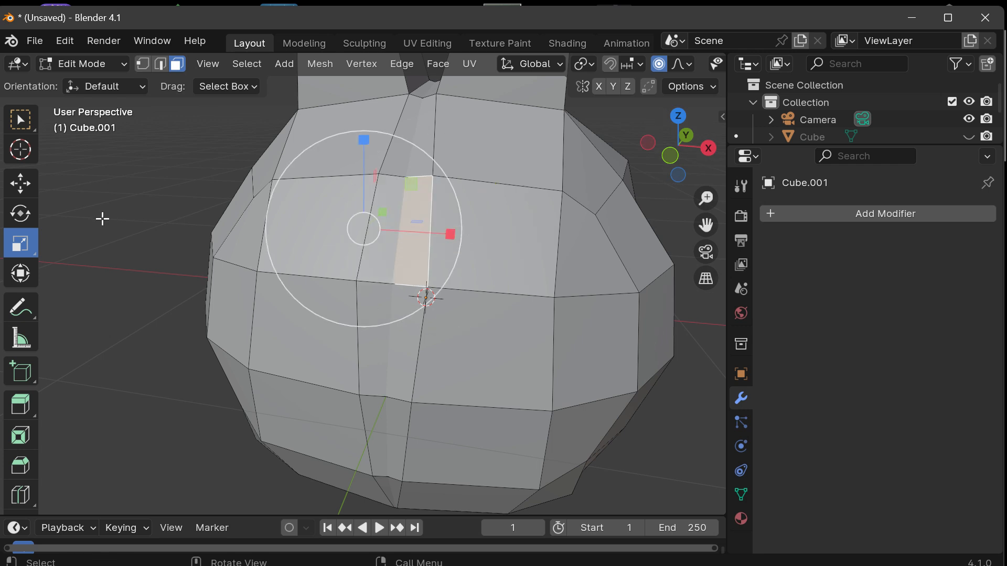
Move the selected face slightly toward −X with proportional editing using the Move tool.
{"action": "left_click", "coordinate": [27, 185]}
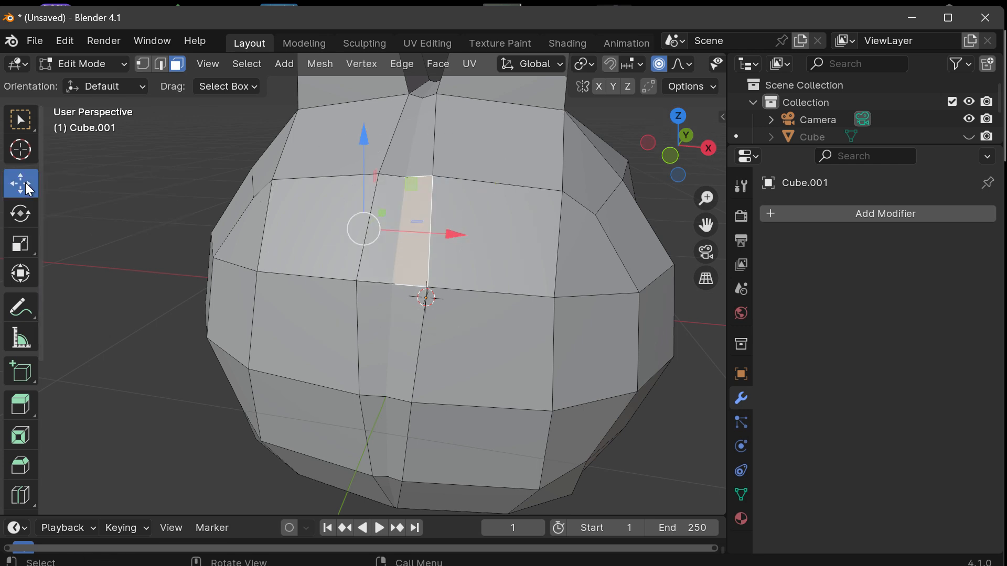
{"action": "mouse_move", "coordinate": [454, 234]}
{"action": "left_mouse_down"}
{"action": "mouse_move", "coordinate": [546, 238]}
{"action": "mouse_move", "coordinate": [443, 232]}
{"action": "left_mouse_up"}
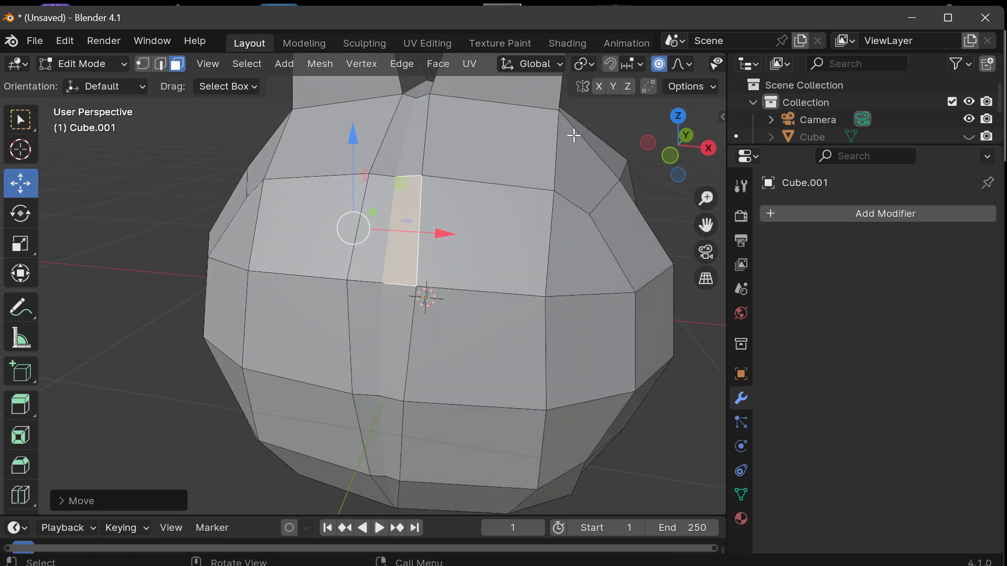
{"action": "left_click_drag", "start_coordinate": [676, 140], "coordinate": [665, 180]}
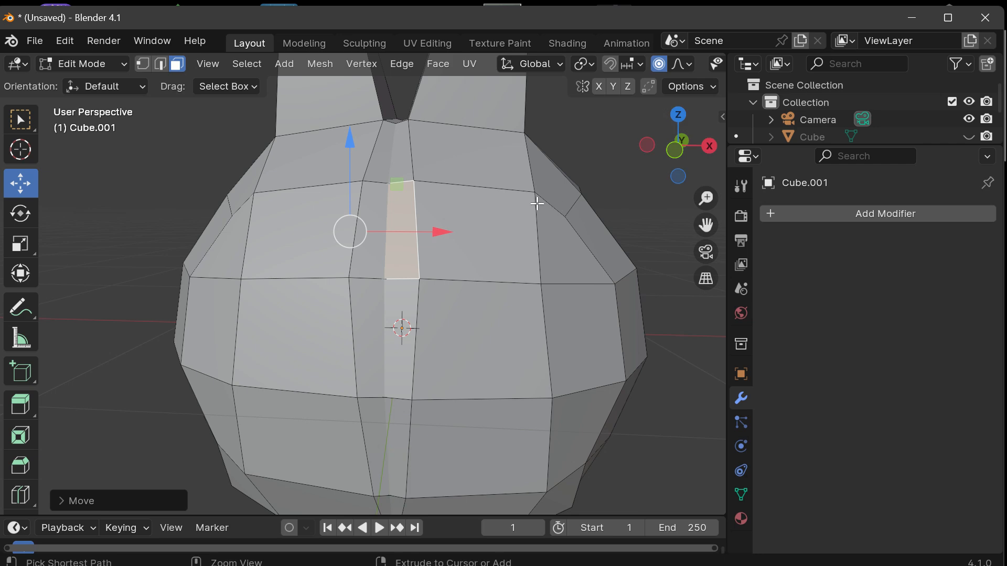
Undo the last move of the narrow front face and clear the face selection.
{"action": "key", "text": "ctrl+z"}
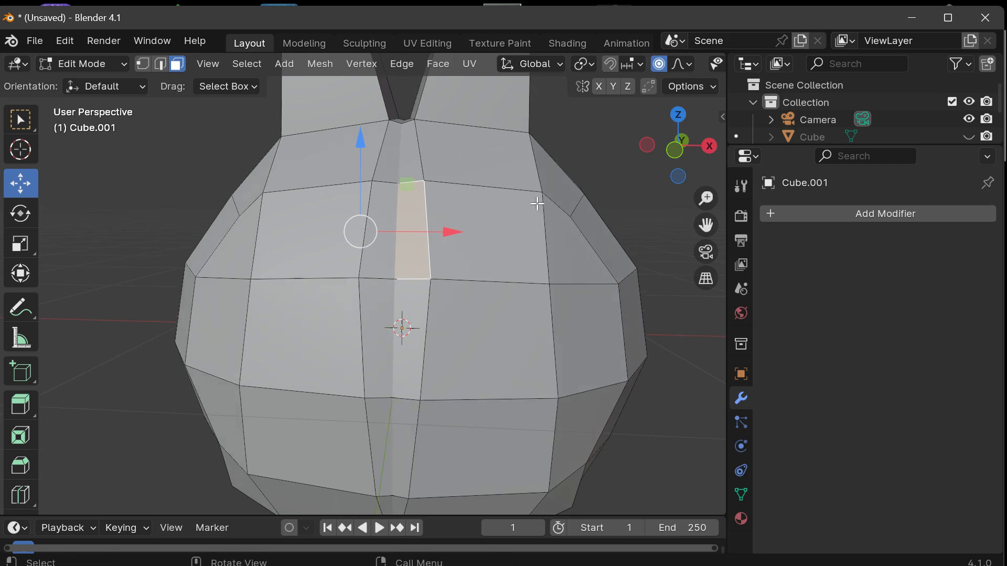
{"action": "left_click", "coordinate": [615, 154]}
{"action": "left_click_drag", "start_coordinate": [704, 135], "coordinate": [663, 143]}
{"action": "scroll", "coordinate": [575, 244], "scroll_direction": "down", "scroll_amount": 2}
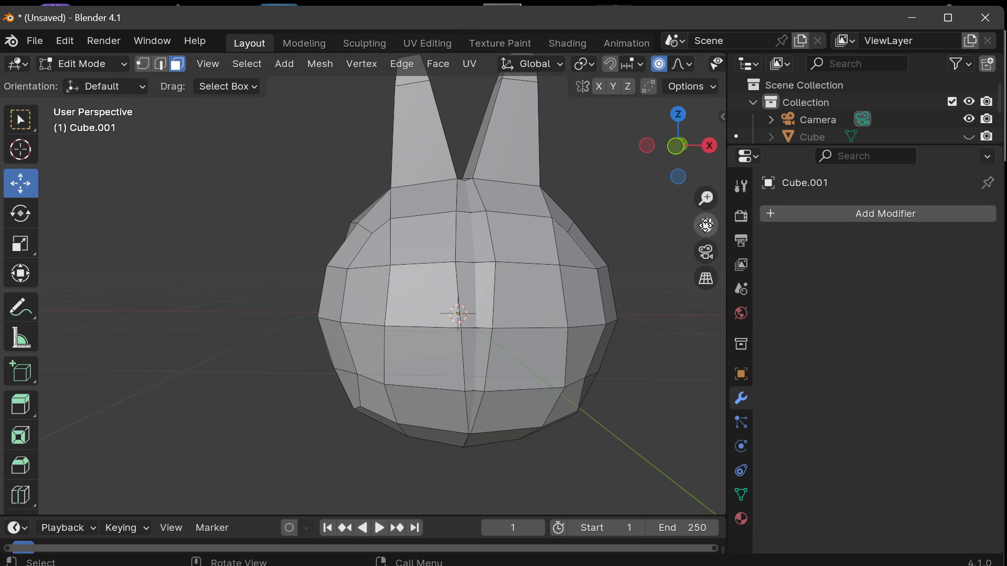
{"action": "left_click_drag", "start_coordinate": [705, 225], "coordinate": [658, 267]}
{"action": "left_click_drag", "start_coordinate": [677, 156], "coordinate": [573, 203]}
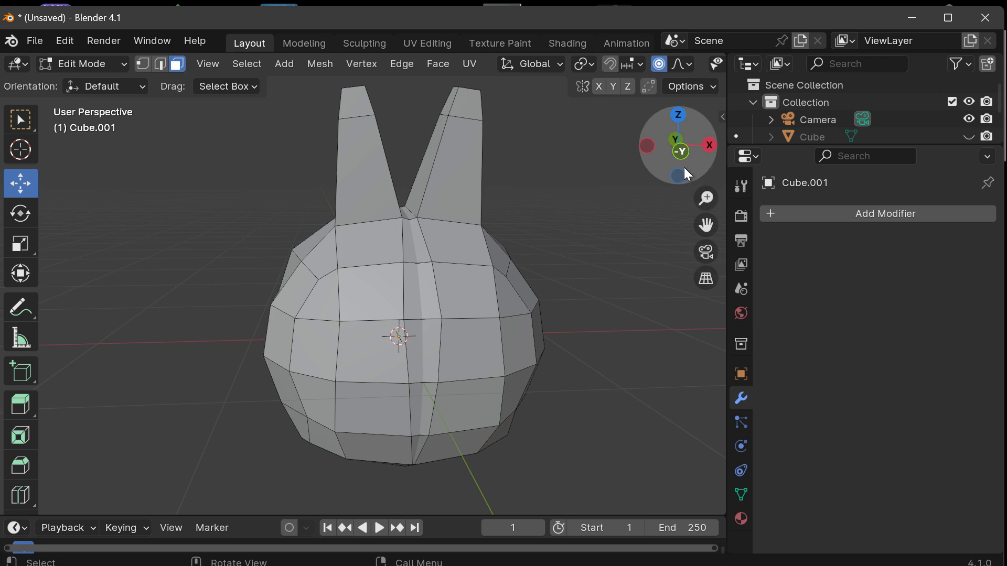
{"action": "left_click_drag", "start_coordinate": [684, 174], "coordinate": [636, 161]}
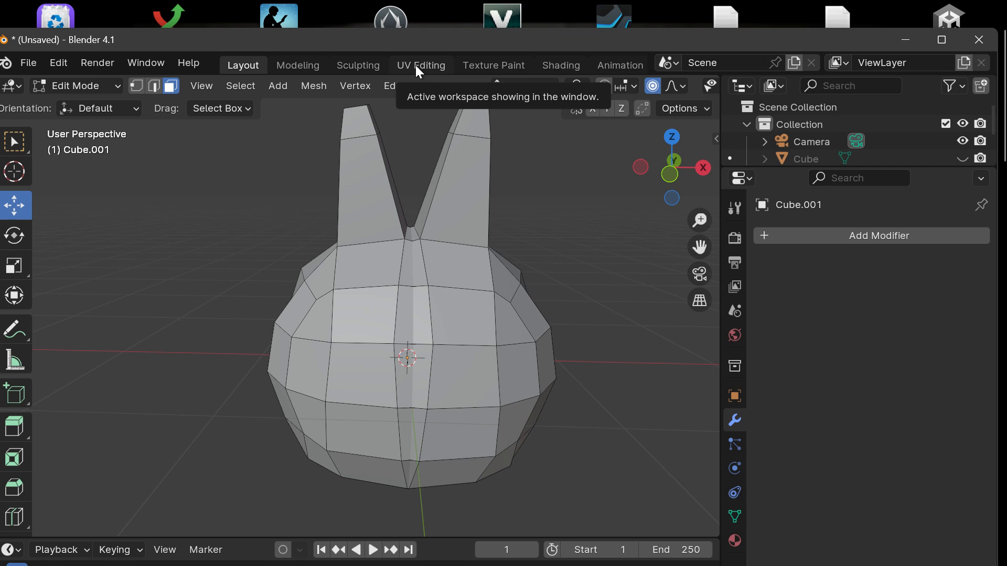
Switch to the UV Editing workspace and widen the 3D viewport against the UV editor.
{"action": "left_click", "coordinate": [415, 65]}
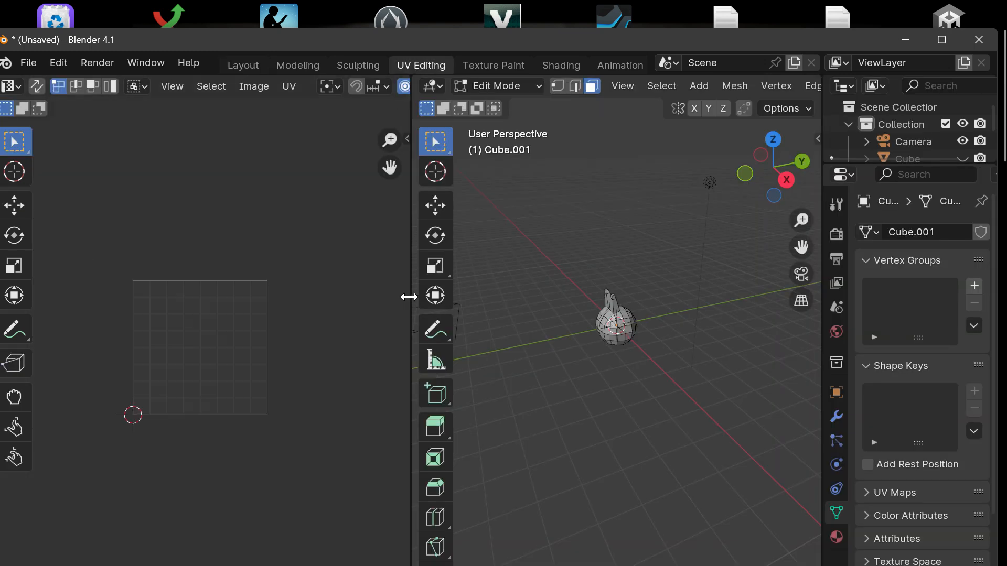
{"action": "left_click_drag", "start_coordinate": [407, 283], "coordinate": [351, 282]}
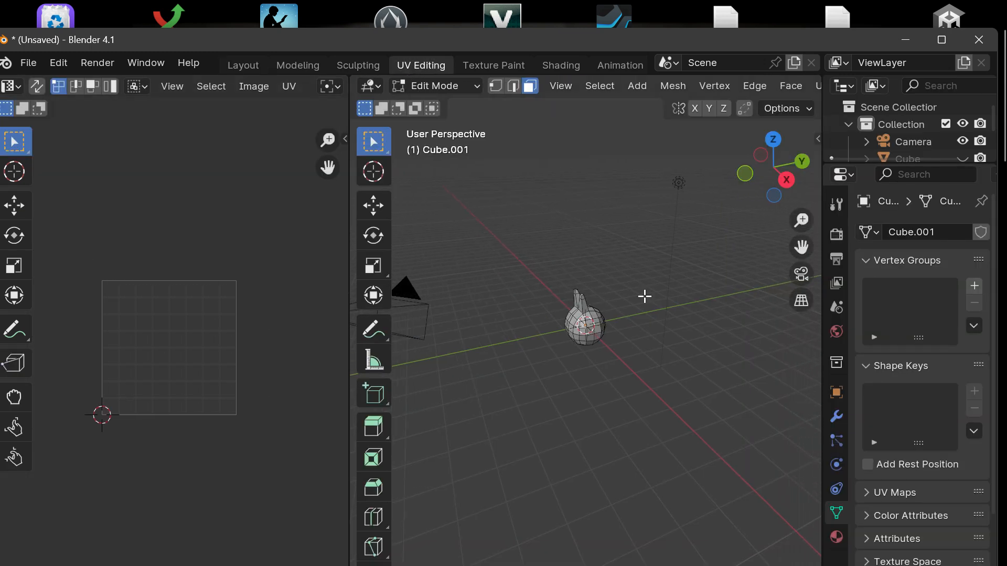
{"action": "scroll", "coordinate": [663, 296], "scroll_direction": "up", "scroll_amount": 3}
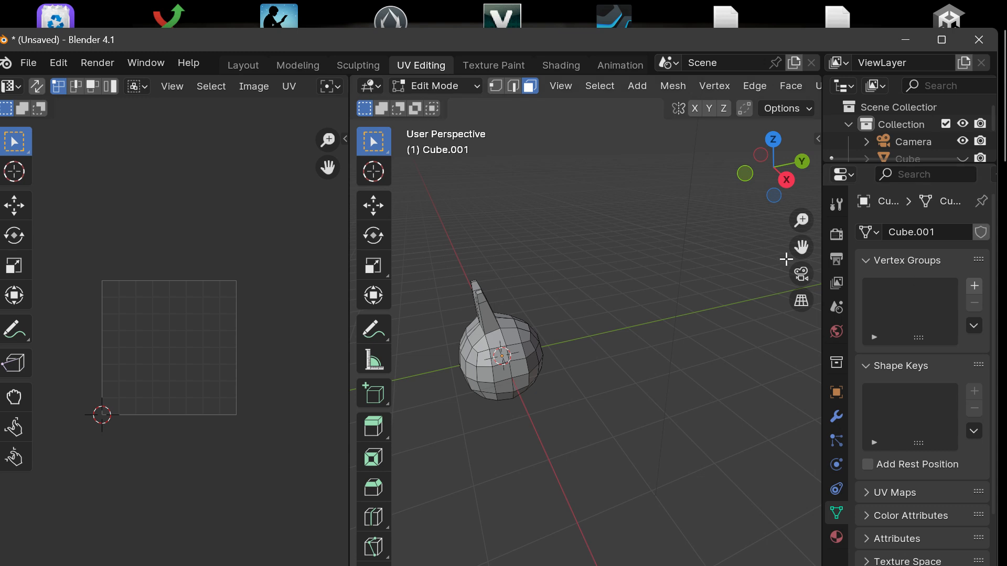
{"action": "left_click_drag", "start_coordinate": [802, 247], "coordinate": [937, 174]}
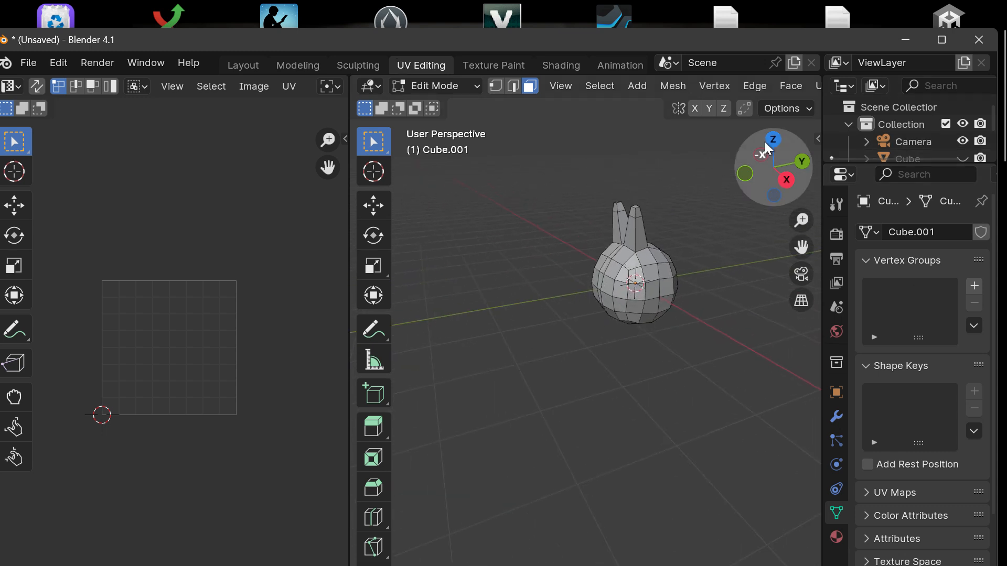
Set the 3D viewport to the Back Orthographic view of the eared mesh and maximize the Blender window.
{"action": "left_click_drag", "start_coordinate": [764, 150], "coordinate": [627, 162]}
{"action": "left_click", "coordinate": [800, 175]}
{"action": "scroll", "coordinate": [585, 283], "scroll_direction": "up", "scroll_amount": 5}
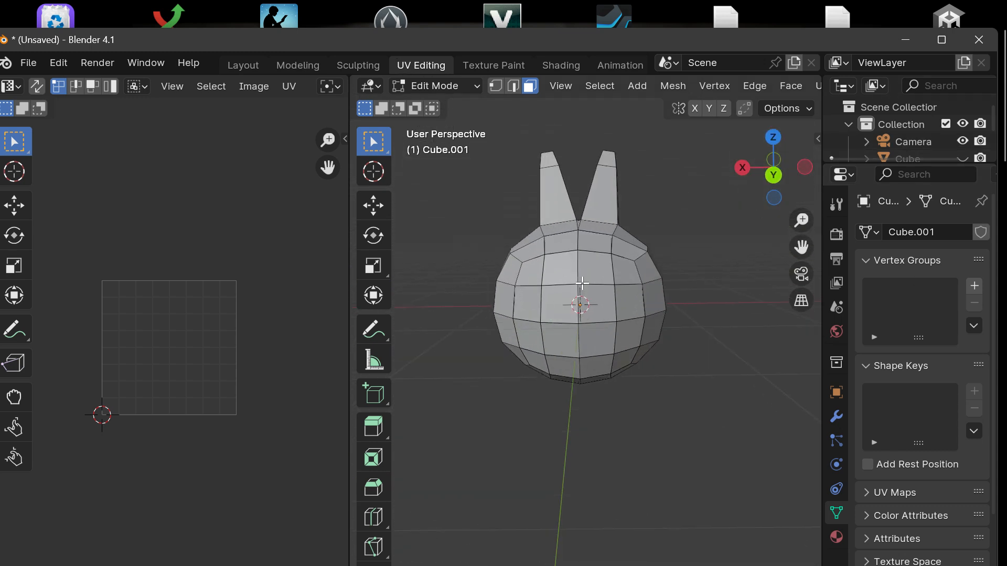
{"action": "left_click_drag", "start_coordinate": [804, 258], "coordinate": [828, 312]}
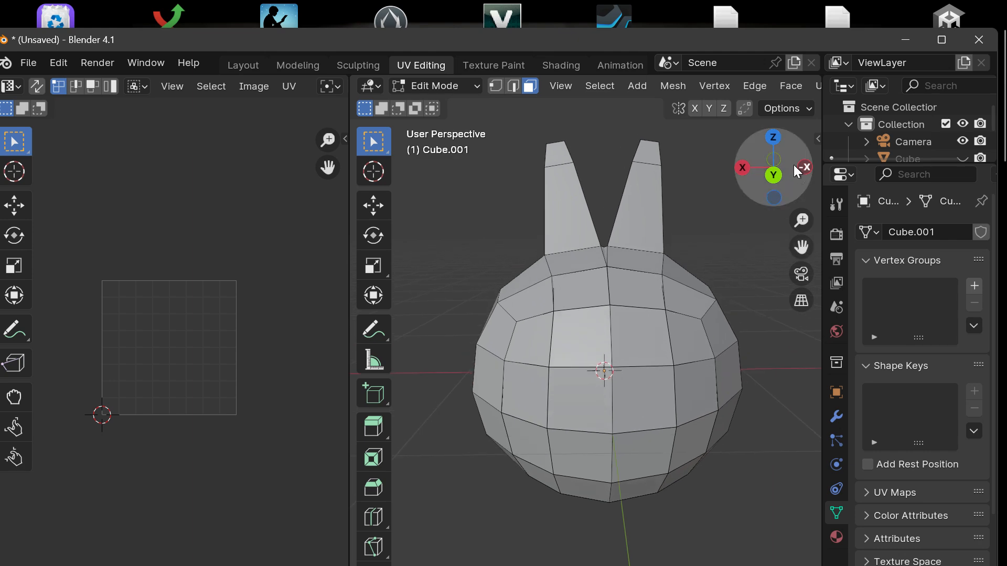
{"action": "left_click_drag", "start_coordinate": [793, 168], "coordinate": [767, 192]}
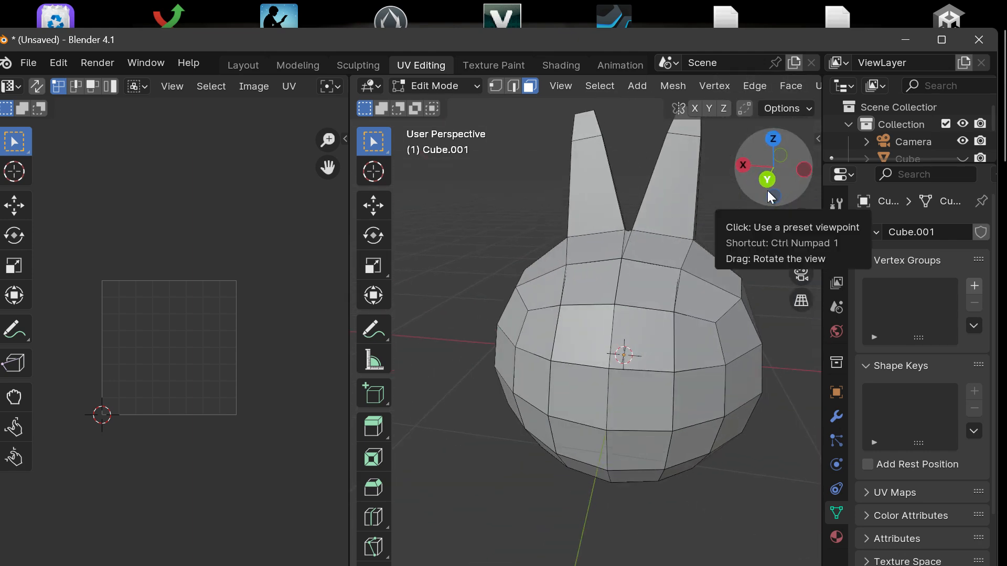
{"action": "left_click", "coordinate": [767, 185]}
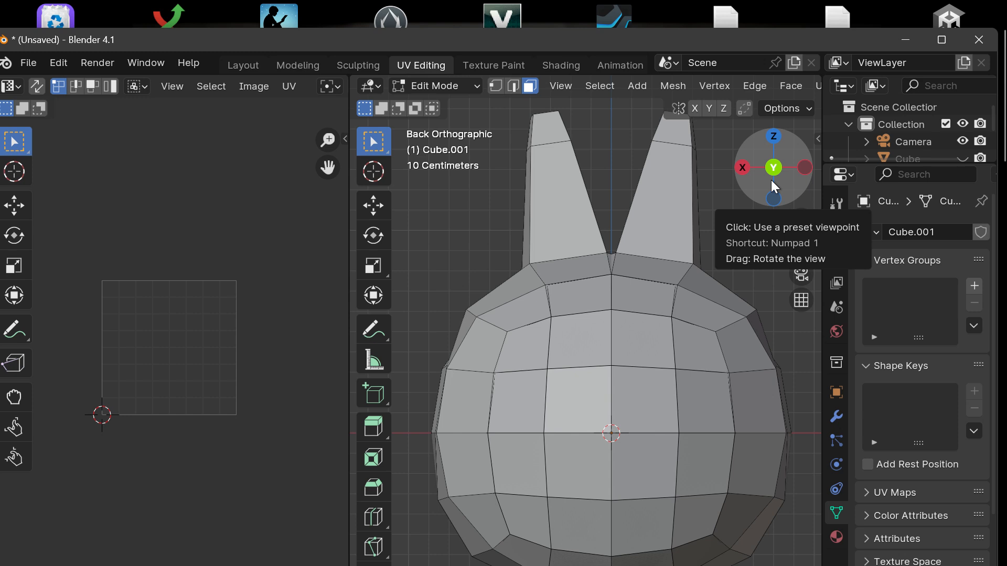
{"action": "scroll", "coordinate": [723, 281], "scroll_direction": "down", "scroll_amount": 3}
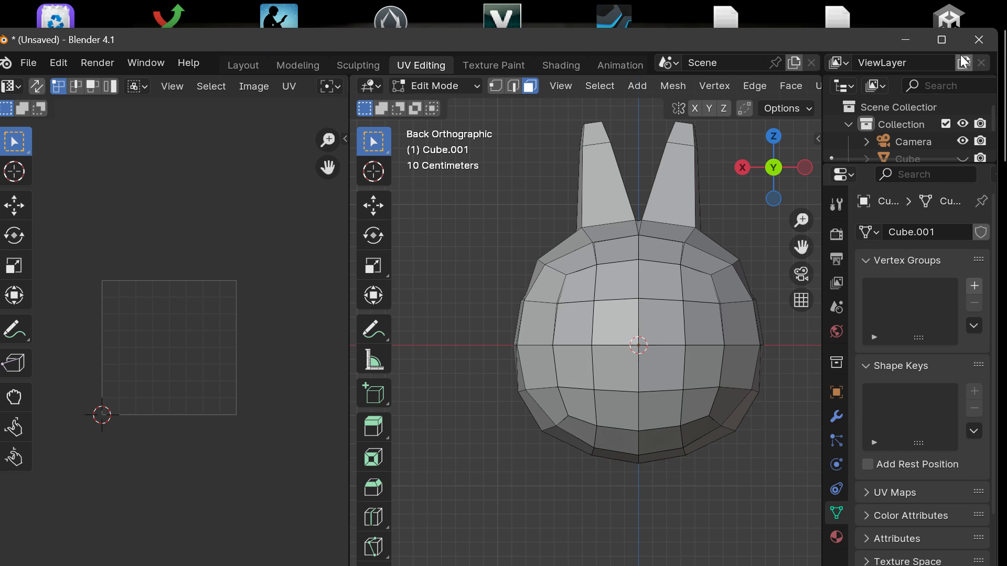
{"action": "left_click", "coordinate": [947, 40]}
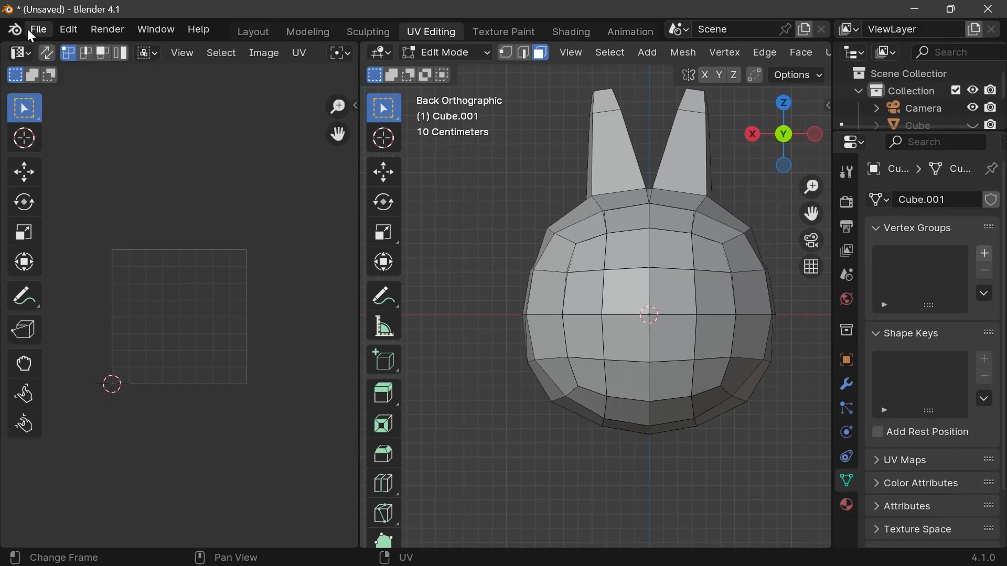
Select the upper back face on the +X side of the centre seam and examine its UV face up close.
{"action": "left_click", "coordinate": [47, 53]}
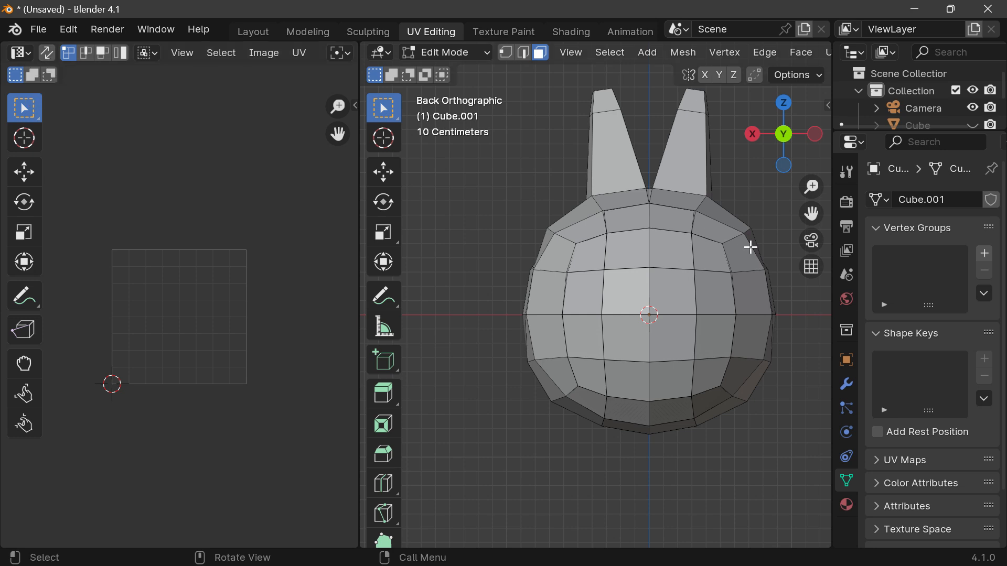
{"action": "left_click", "coordinate": [645, 247]}
{"action": "scroll", "coordinate": [198, 350], "scroll_direction": "up", "scroll_amount": 6}
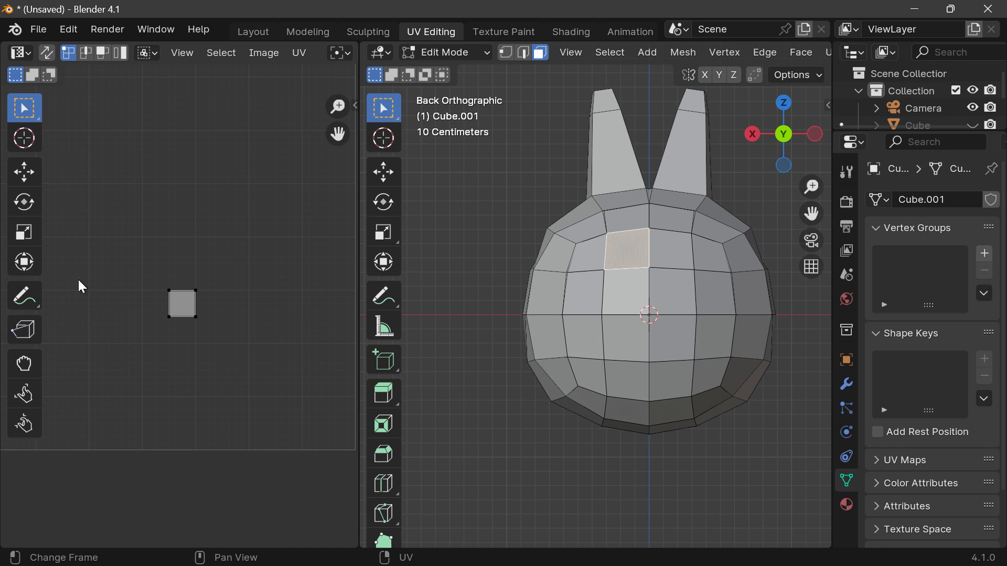
{"action": "left_click", "coordinate": [21, 53]}
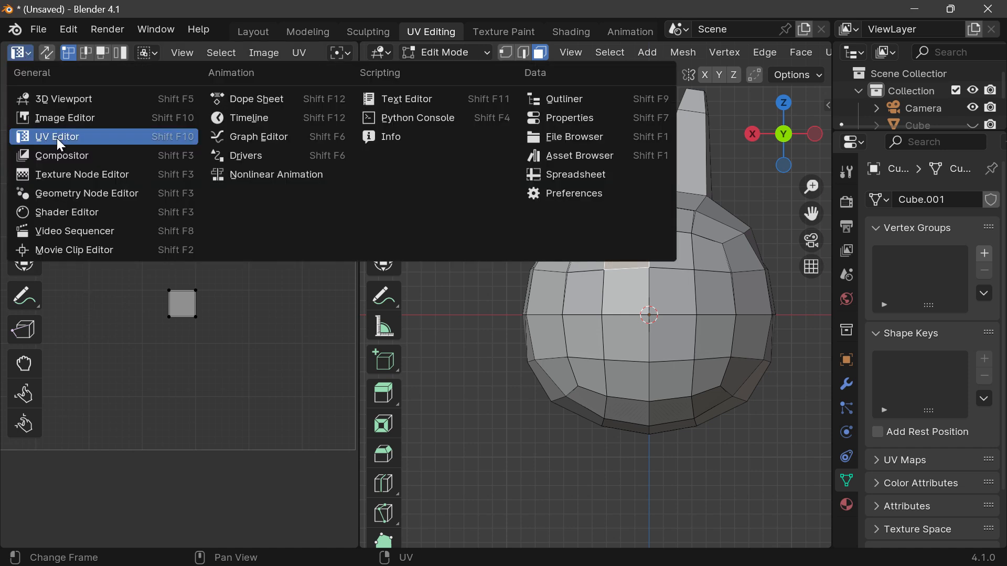
{"action": "scroll", "coordinate": [173, 310], "scroll_direction": "up", "scroll_amount": 6}
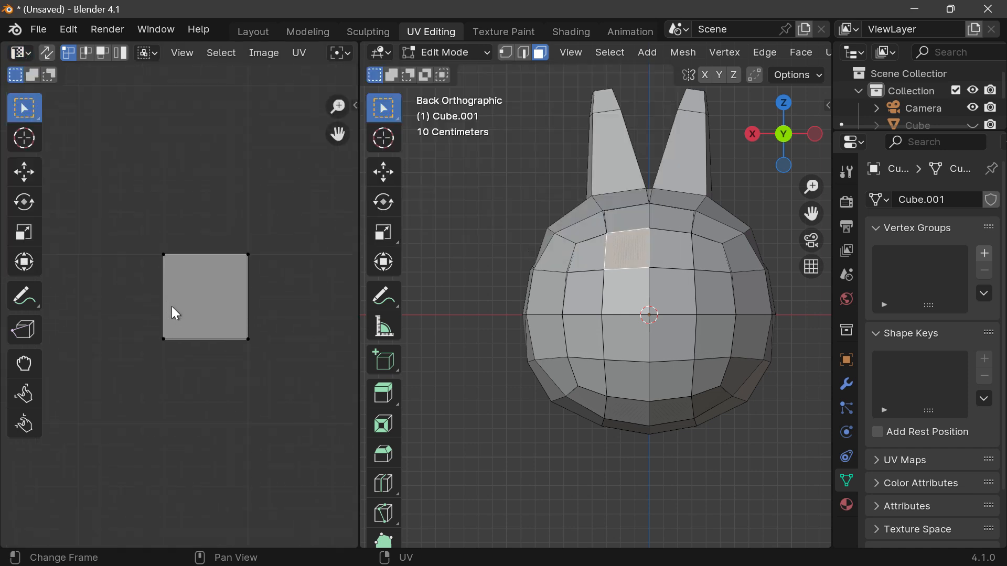
{"action": "scroll", "coordinate": [271, 304], "scroll_direction": "up", "scroll_amount": 2}
{"action": "scroll", "coordinate": [269, 300], "scroll_direction": "down", "scroll_amount": 1}
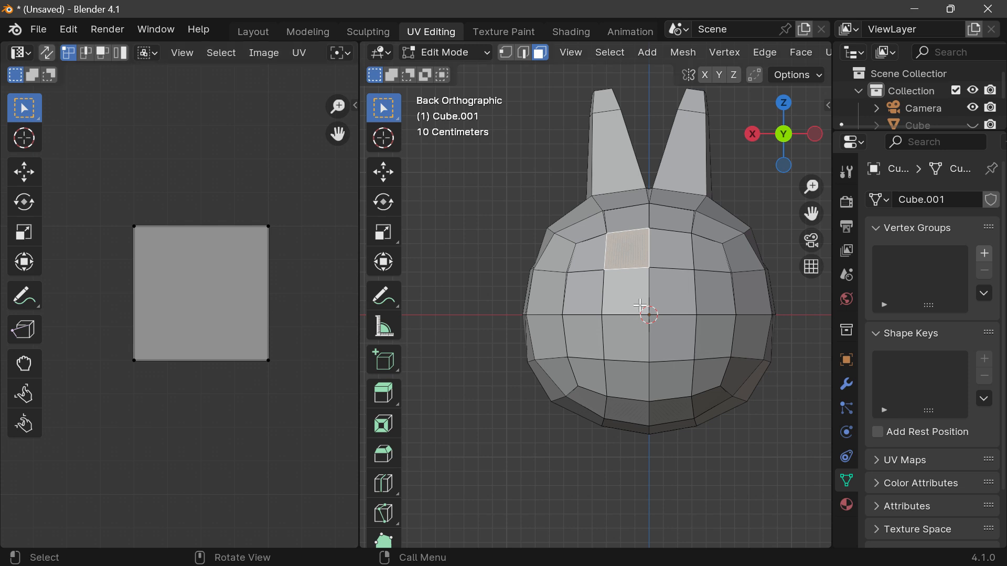
Select the two back faces just above the equator on the −X side in turn and compare their UV positions.
{"action": "left_click", "coordinate": [680, 290]}
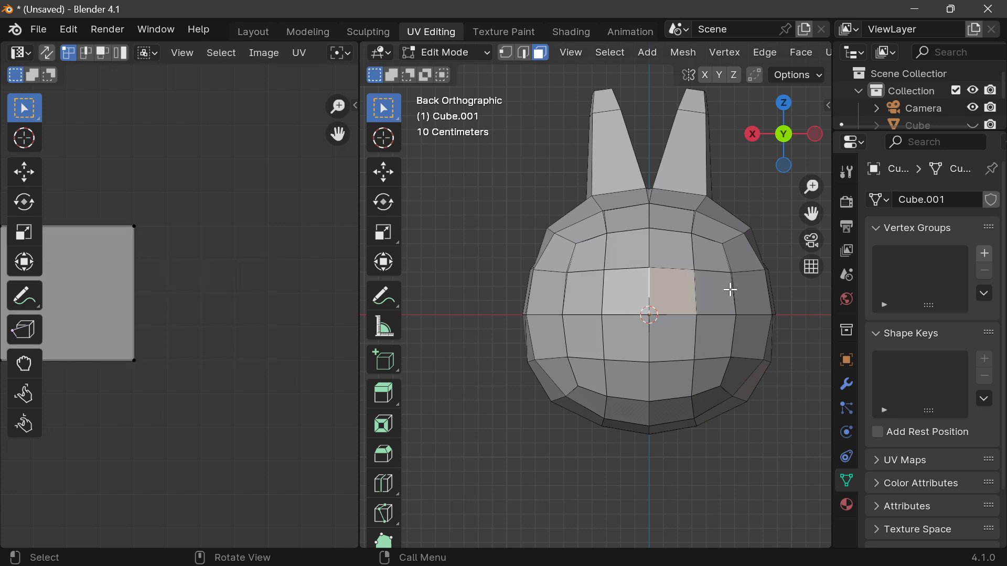
{"action": "left_click", "coordinate": [729, 291]}
{"action": "scroll", "coordinate": [270, 238], "scroll_direction": "down", "scroll_amount": 6}
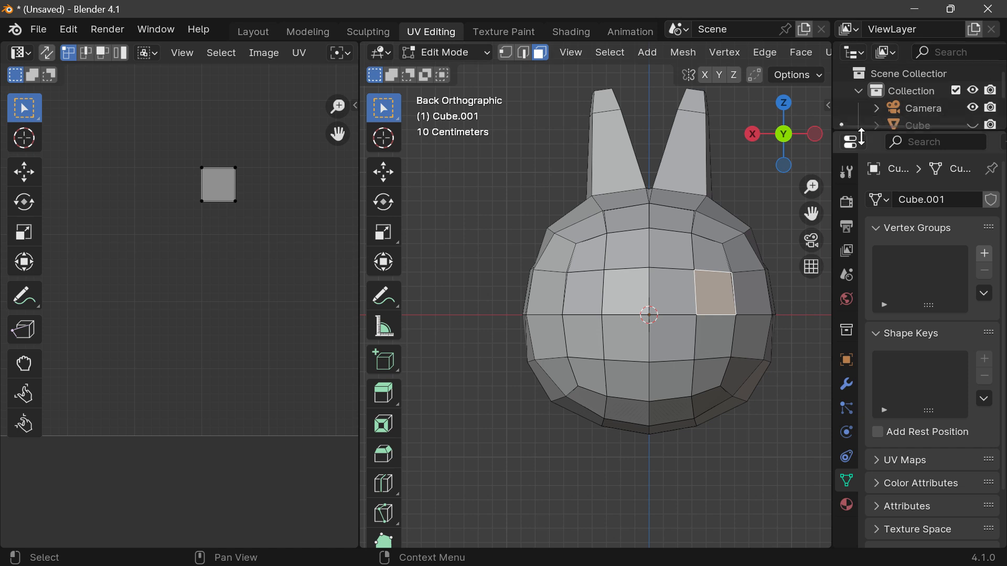
{"action": "left_click_drag", "start_coordinate": [819, 143], "coordinate": [771, 152]}
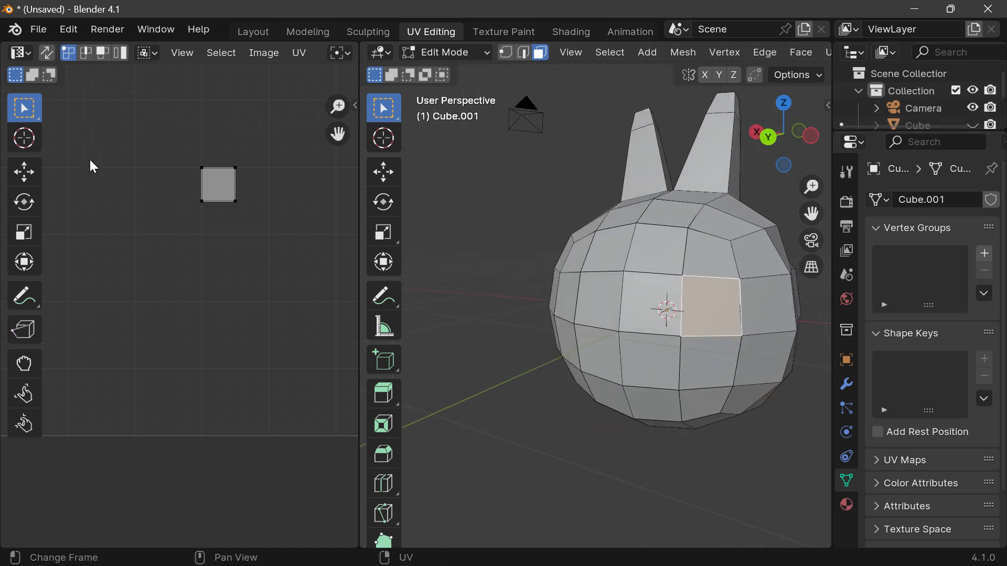
Enable UV Sync Selection and bring the mesh's whole UV layout into view.
{"action": "left_click", "coordinate": [47, 53]}
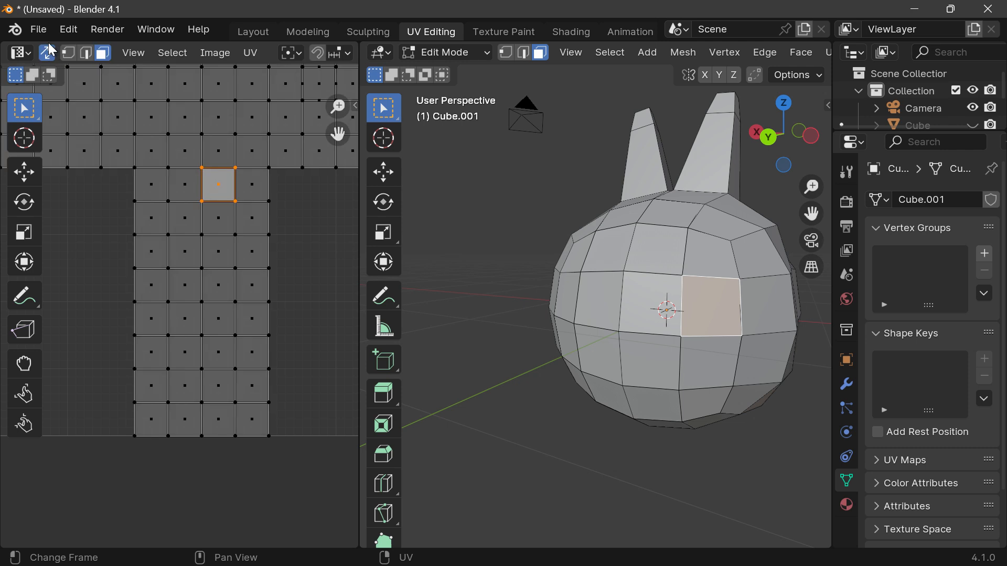
{"action": "left_click_drag", "start_coordinate": [338, 135], "coordinate": [321, 226]}
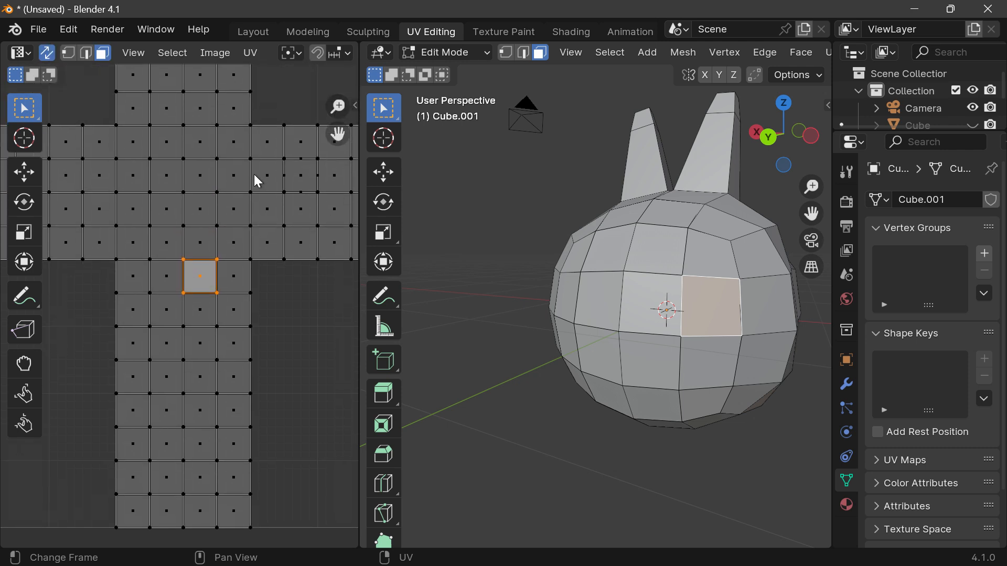
{"action": "scroll", "coordinate": [241, 181], "scroll_direction": "down", "scroll_amount": 4}
{"action": "left_click_drag", "start_coordinate": [339, 134], "coordinate": [335, 219]}
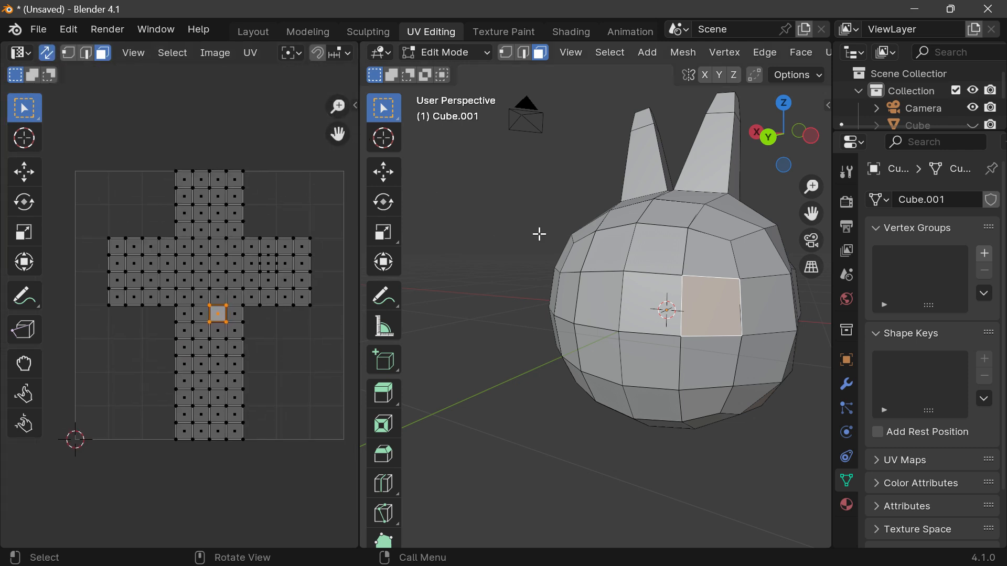
Box-select the visible back faces of the sphere body to highlight them in the UV layout.
{"action": "scroll", "coordinate": [634, 223], "scroll_direction": "up", "scroll_amount": 2}
{"action": "left_click_drag", "start_coordinate": [768, 138], "coordinate": [802, 135]}
{"action": "left_click", "coordinate": [654, 255]}
{"action": "left_click_drag", "start_coordinate": [490, 202], "coordinate": [768, 456]}
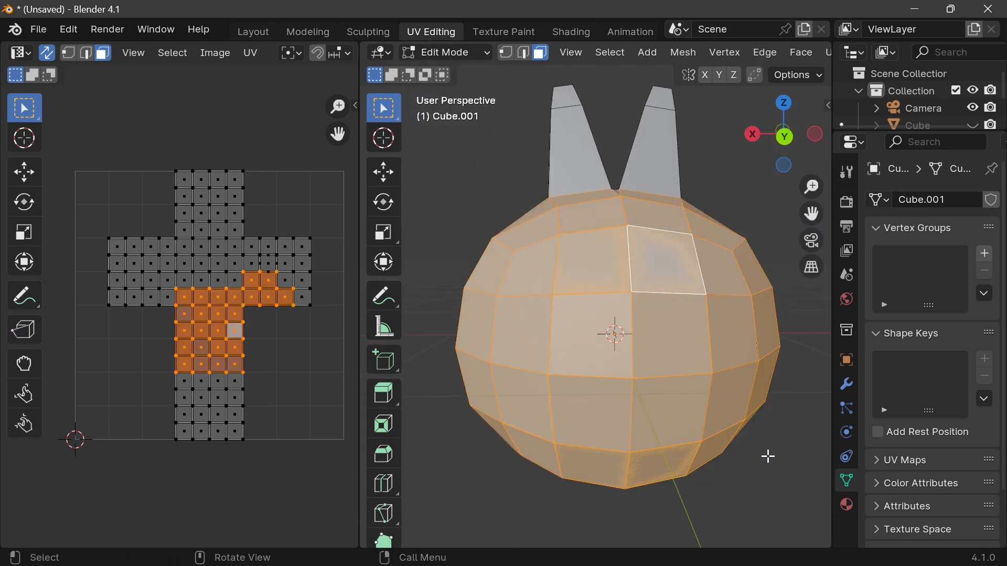
{"action": "mouse_move", "coordinate": [785, 134]}
{"action": "left_mouse_down"}
{"action": "mouse_move", "coordinate": [655, 141]}
{"action": "mouse_move", "coordinate": [771, 138]}
{"action": "left_mouse_up"}
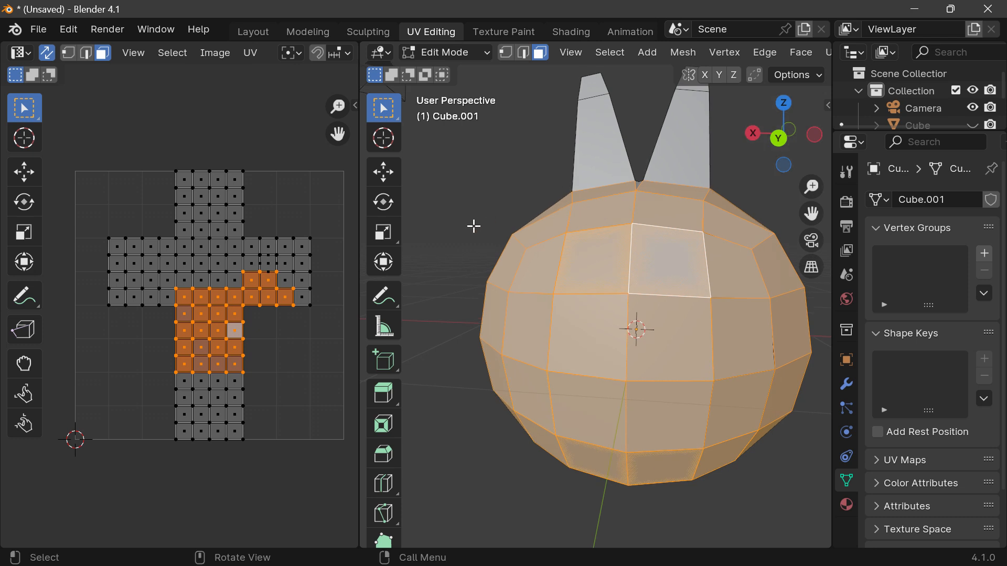
{"action": "left_click_drag", "start_coordinate": [811, 214], "coordinate": [778, 140]}
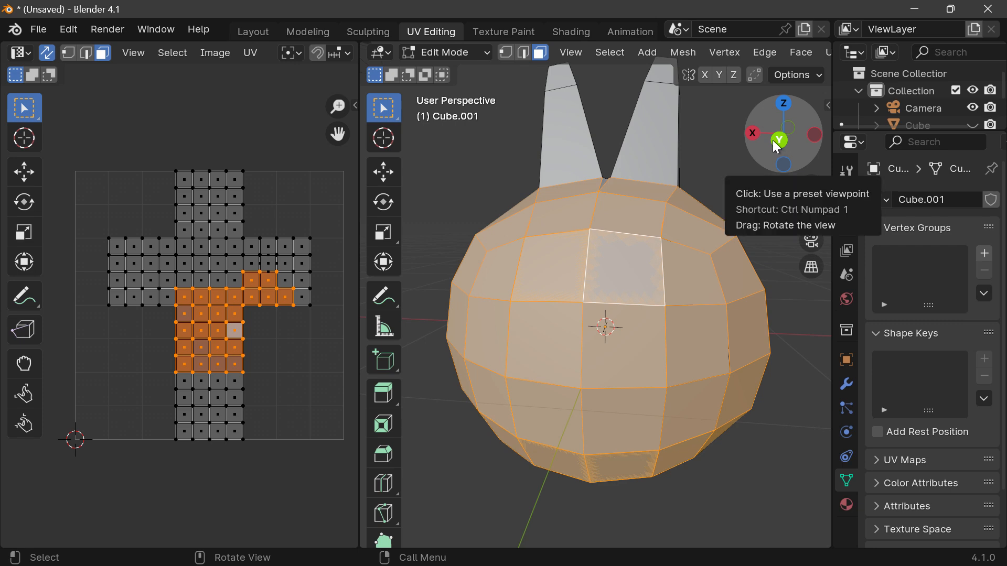
Box-select the upper half of the sphere's back faces, below the ears, in Back Orthographic view.
{"action": "left_click", "coordinate": [773, 141]}
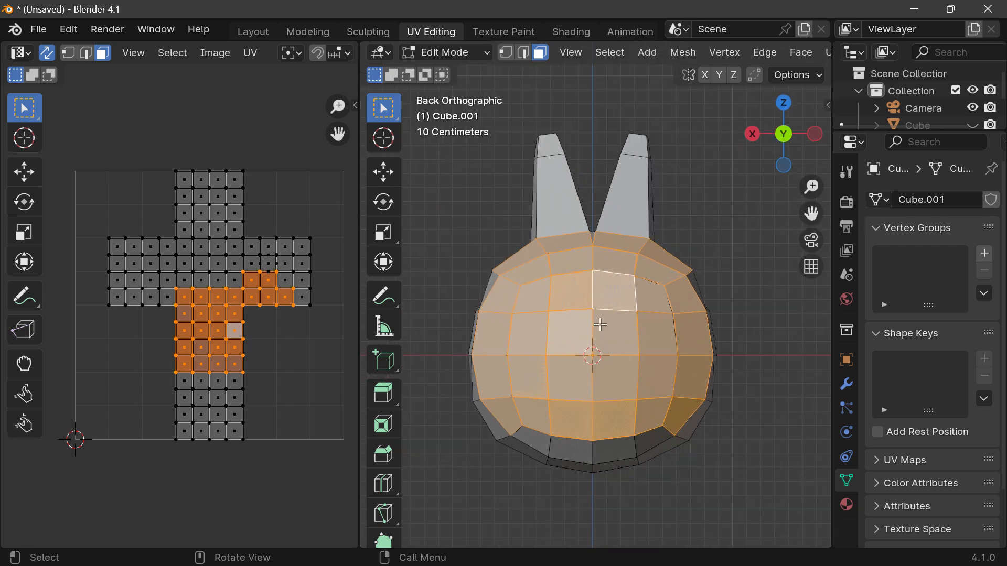
{"action": "left_click_drag", "start_coordinate": [811, 213], "coordinate": [854, 209]}
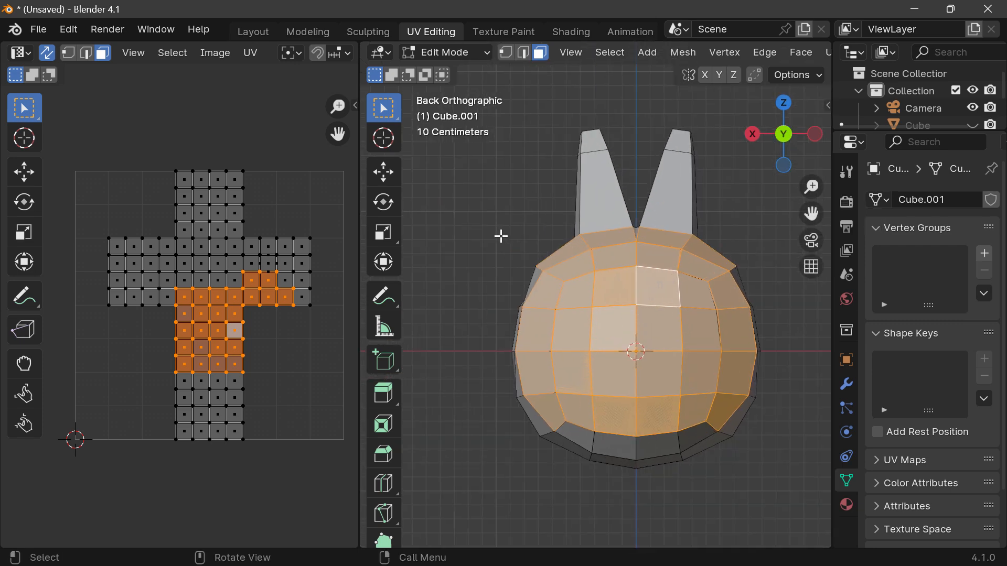
{"action": "left_click_drag", "start_coordinate": [501, 236], "coordinate": [803, 346]}
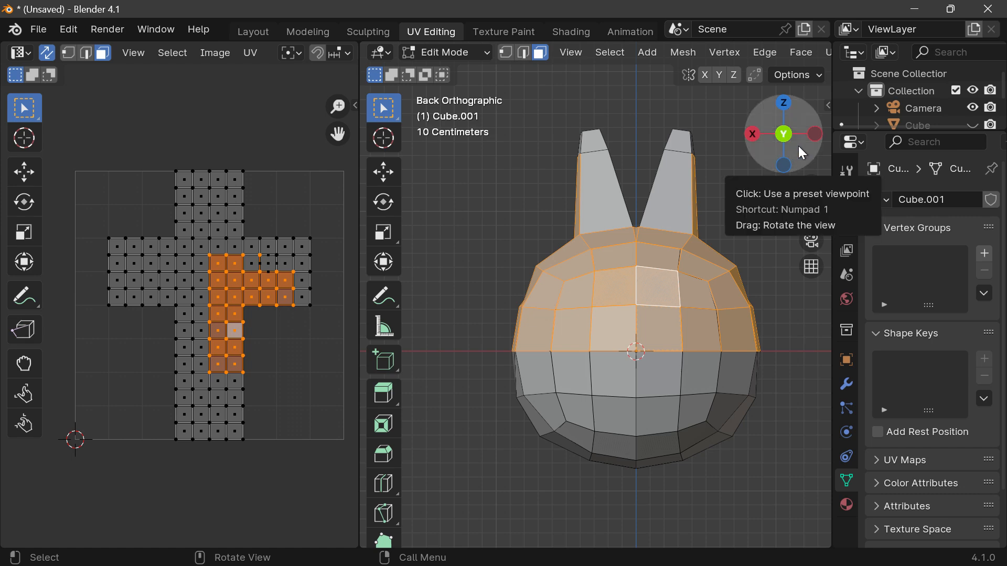
Widen the 3D viewport further by narrowing the UV editor so its header options fit.
{"action": "left_click_drag", "start_coordinate": [800, 149], "coordinate": [754, 271]}
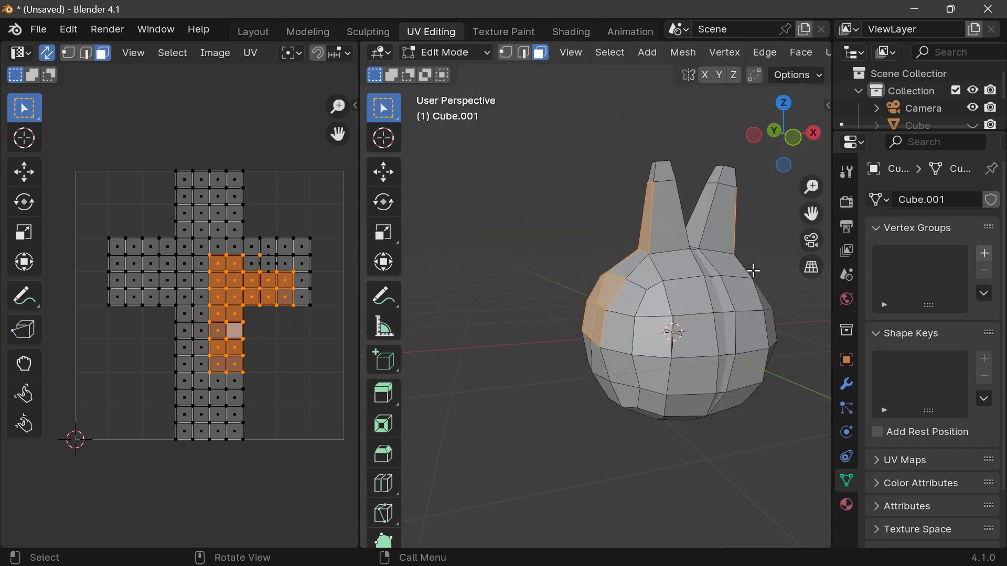
{"action": "scroll", "coordinate": [754, 270], "scroll_direction": "up", "scroll_amount": 3}
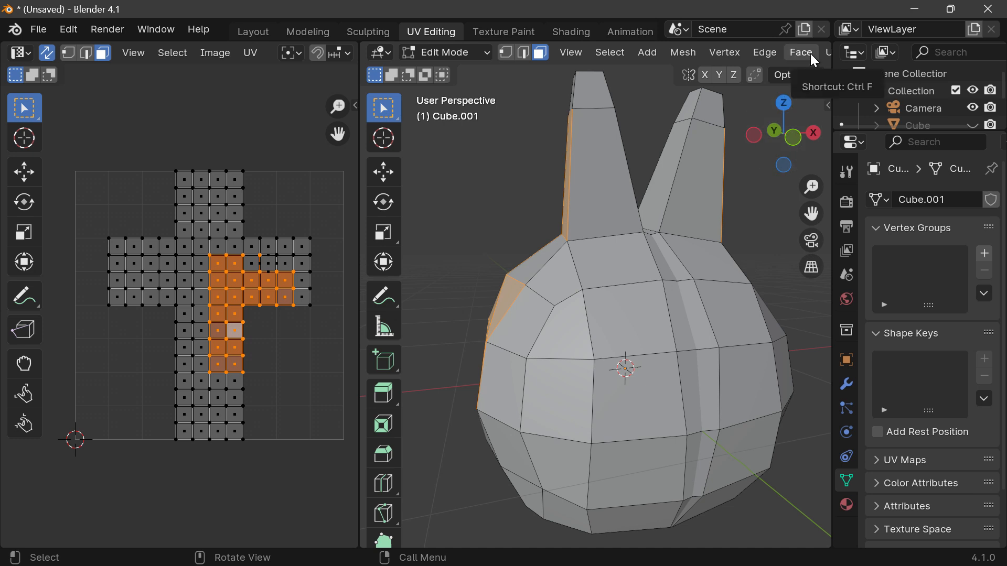
{"action": "scroll", "coordinate": [780, 48], "scroll_direction": "down", "scroll_amount": 8}
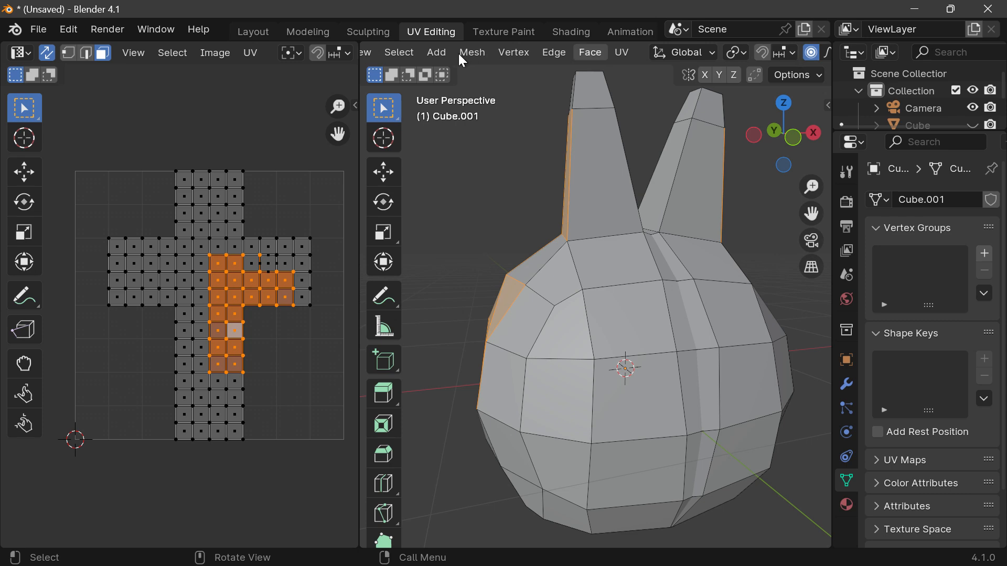
{"action": "left_click_drag", "start_coordinate": [360, 95], "coordinate": [171, 96]}
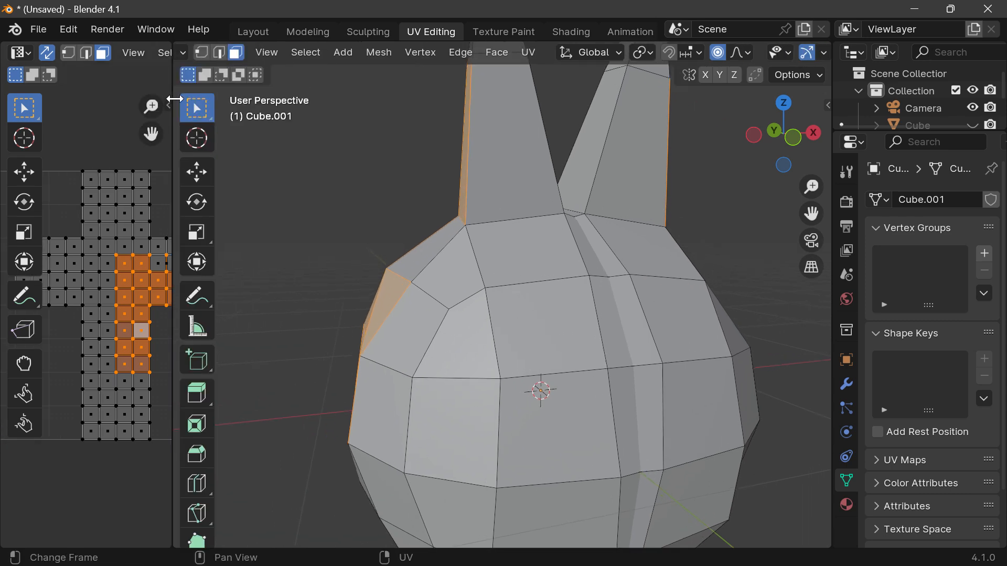
Reveal the 3D viewport's shading controls and turn on X-Ray display for the mesh.
{"action": "scroll", "coordinate": [320, 95], "scroll_direction": "down", "scroll_amount": 3}
{"action": "scroll", "coordinate": [319, 95], "scroll_direction": "up", "scroll_amount": 3}
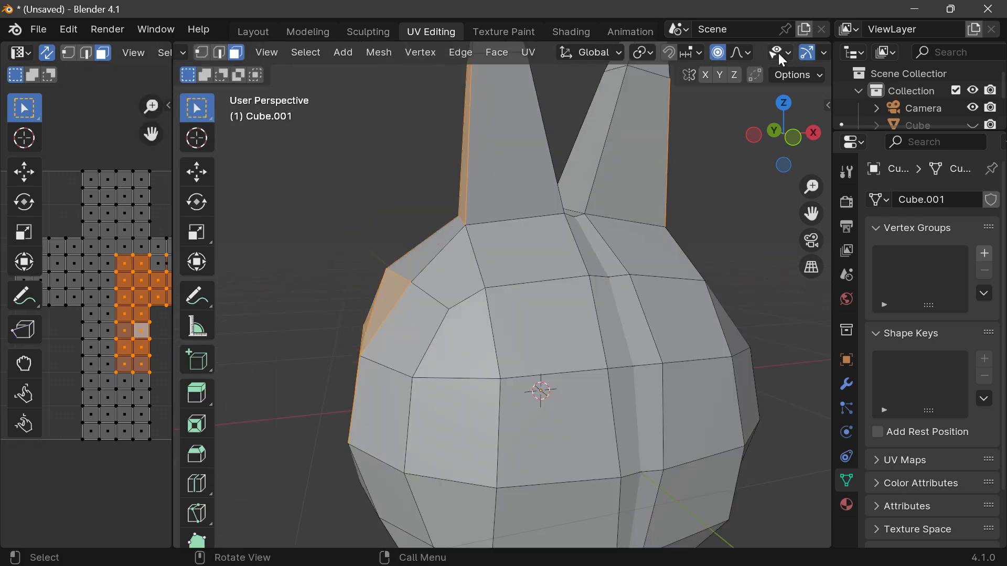
{"action": "scroll", "coordinate": [780, 52], "scroll_direction": "down", "scroll_amount": 5}
{"action": "scroll", "coordinate": [781, 51], "scroll_direction": "up", "scroll_amount": 2}
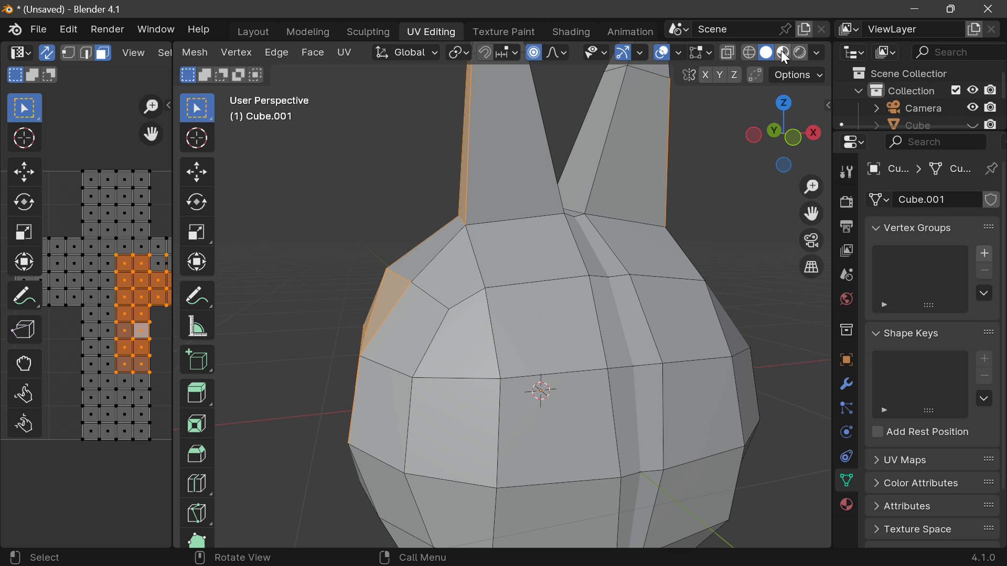
{"action": "scroll", "coordinate": [772, 49], "scroll_direction": "down", "scroll_amount": 2}
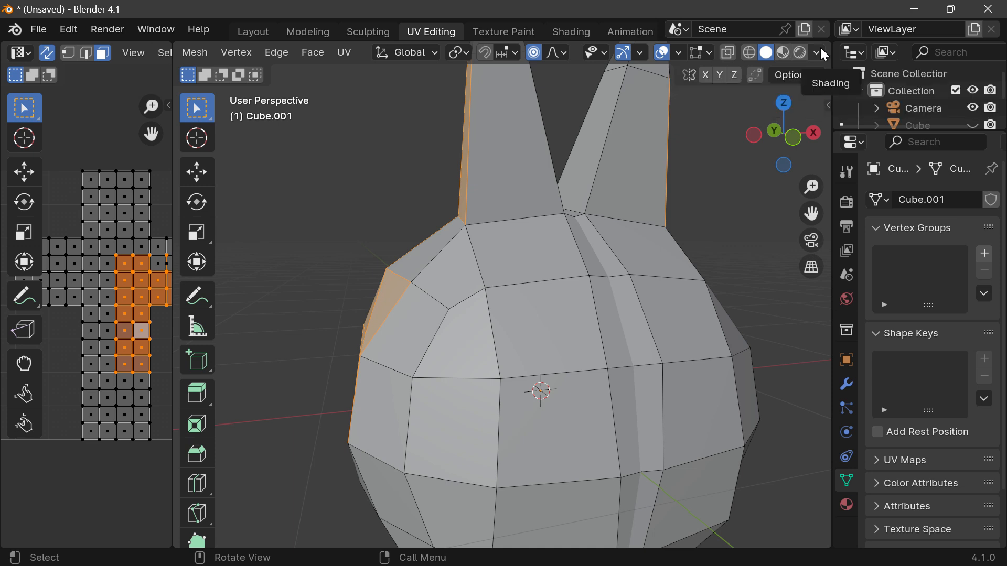
{"action": "left_click", "coordinate": [729, 53]}
Box-select the ears and the top of the sphere through the mesh in Back Orthographic view, and inspect the selection.
{"action": "left_click_drag", "start_coordinate": [756, 142], "coordinate": [854, 147]}
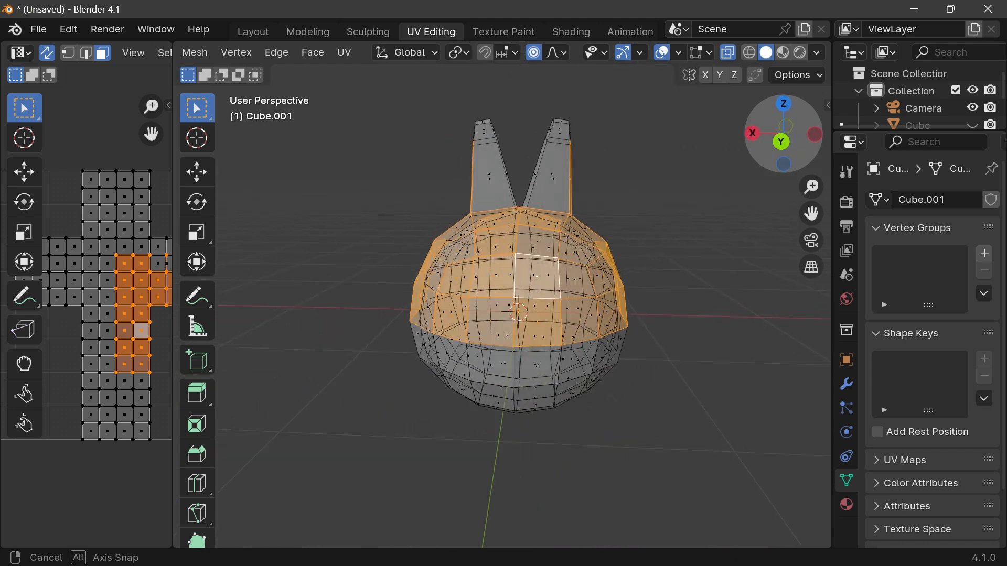
{"action": "left_click", "coordinate": [778, 140]}
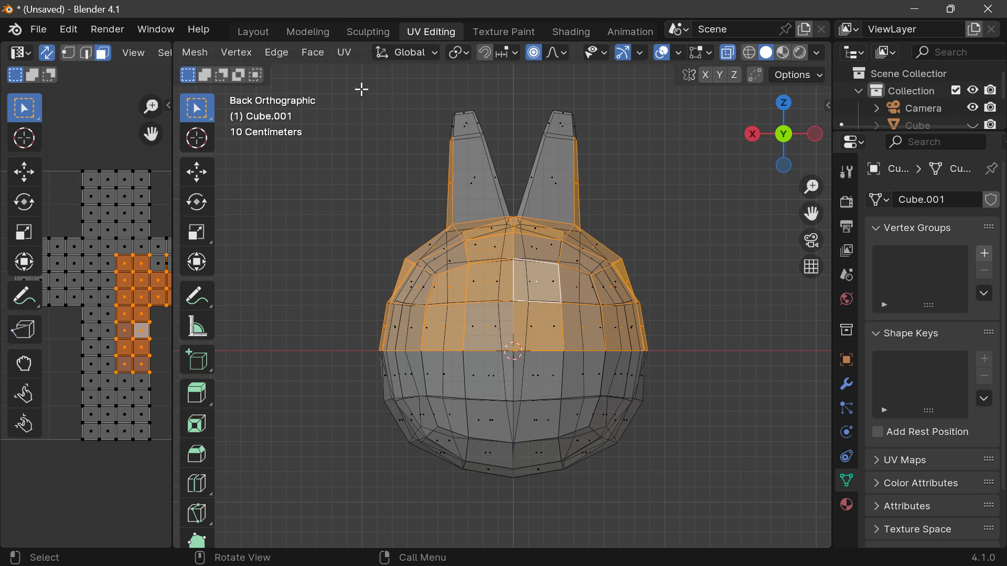
{"action": "left_click_drag", "start_coordinate": [324, 75], "coordinate": [694, 314]}
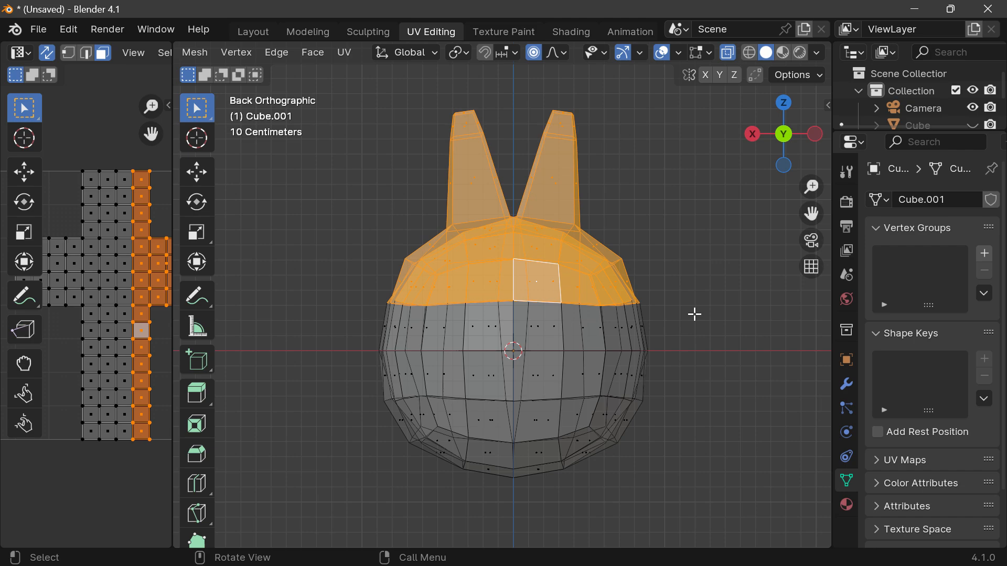
{"action": "left_click_drag", "start_coordinate": [791, 156], "coordinate": [657, 132]}
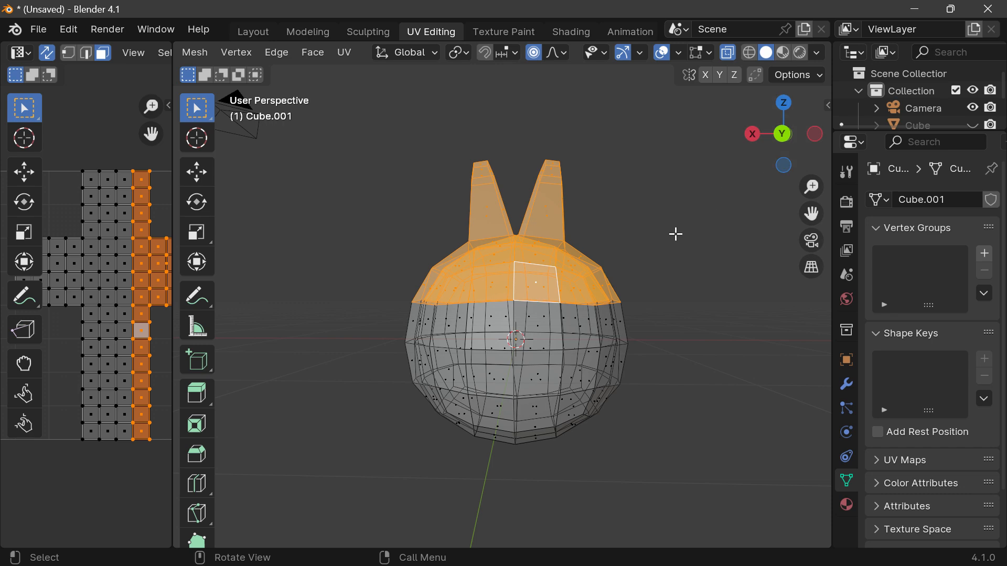
{"action": "scroll", "coordinate": [655, 250], "scroll_direction": "up", "scroll_amount": 2}
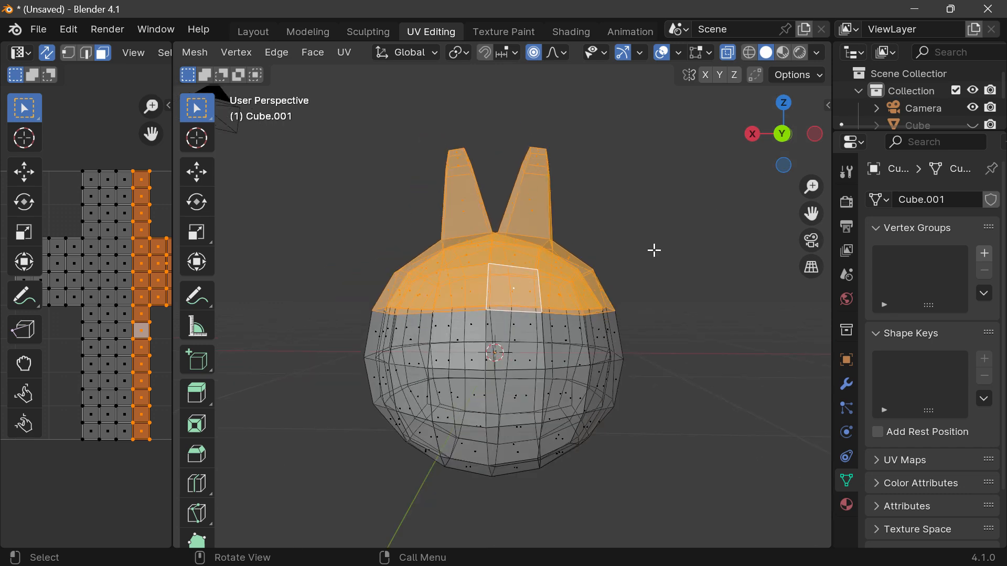
Clear the face selection in Back Orthographic view and switch the selection tool to Select Circle.
{"action": "left_click", "coordinate": [780, 137]}
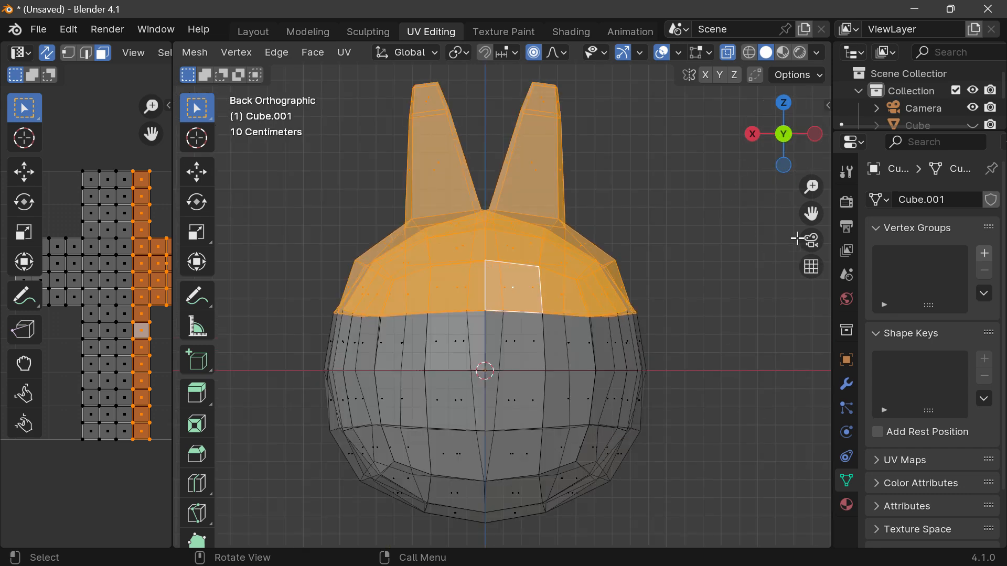
{"action": "left_click_drag", "start_coordinate": [810, 215], "coordinate": [850, 265]}
{"action": "left_click", "coordinate": [720, 230]}
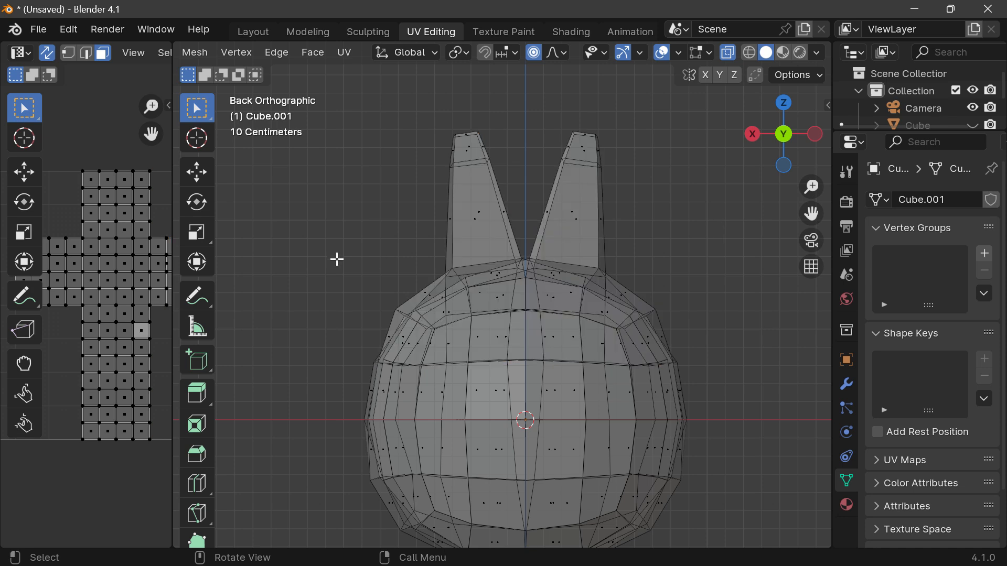
{"action": "left_click", "coordinate": [197, 112]}
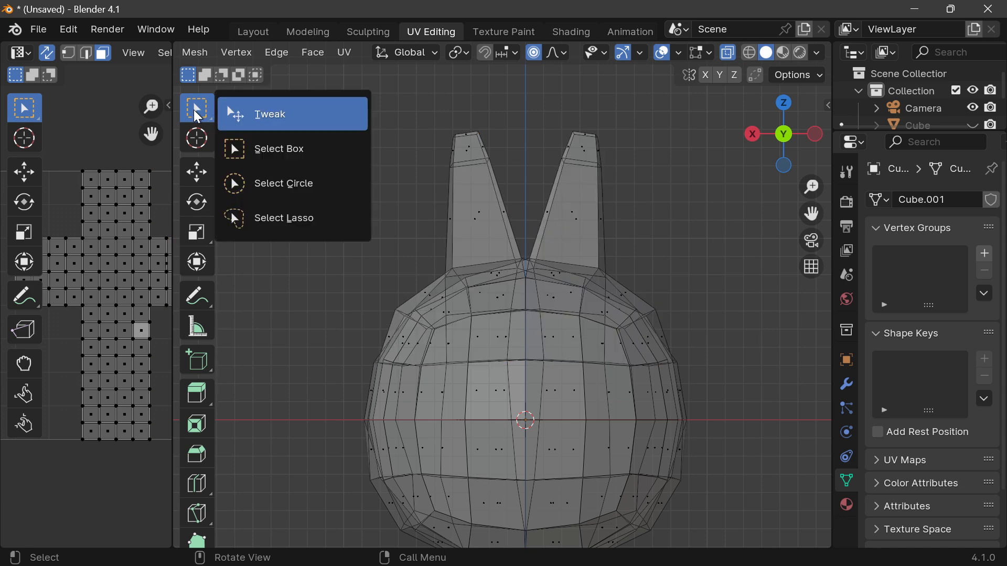
{"action": "left_click", "coordinate": [278, 189]}
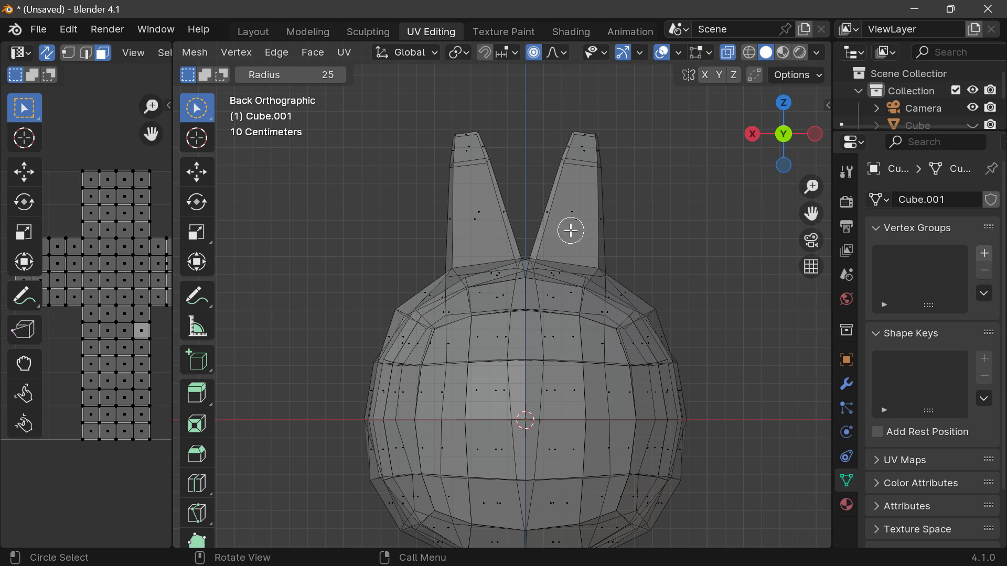
Circle-select faces across the upper part of the sphere, below the ears, from an angled back view.
{"action": "scroll", "coordinate": [677, 249], "scroll_direction": "up", "scroll_amount": 1}
{"action": "mouse_move", "coordinate": [562, 353]}
{"action": "left_mouse_down"}
{"action": "mouse_move", "coordinate": [557, 333]}
{"action": "mouse_move", "coordinate": [552, 343]}
{"action": "left_mouse_up"}
{"action": "scroll", "coordinate": [538, 280], "scroll_direction": "up", "scroll_amount": 2}
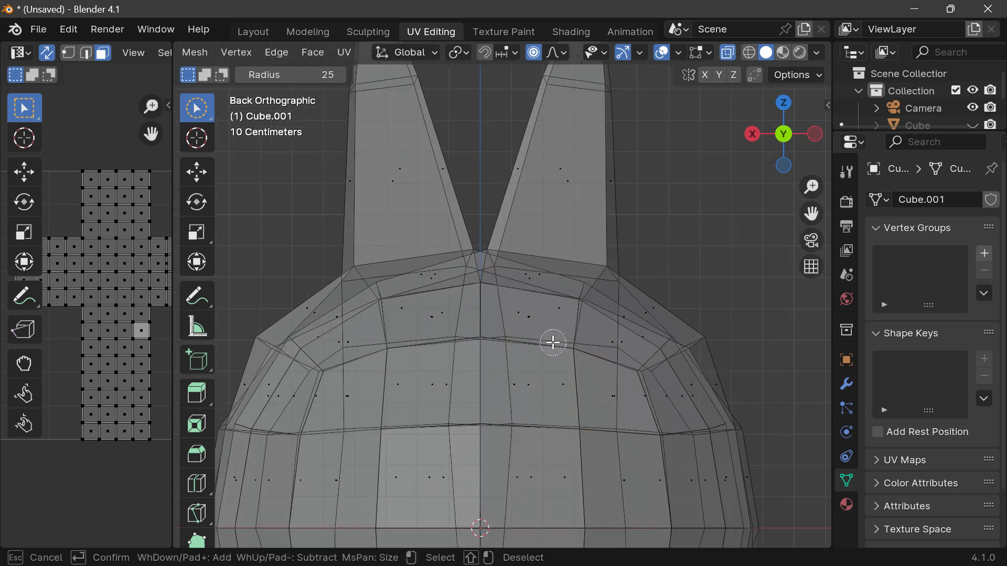
{"action": "scroll", "coordinate": [514, 207], "scroll_direction": "up", "scroll_amount": 3}
{"action": "scroll", "coordinate": [515, 208], "scroll_direction": "down", "scroll_amount": 3}
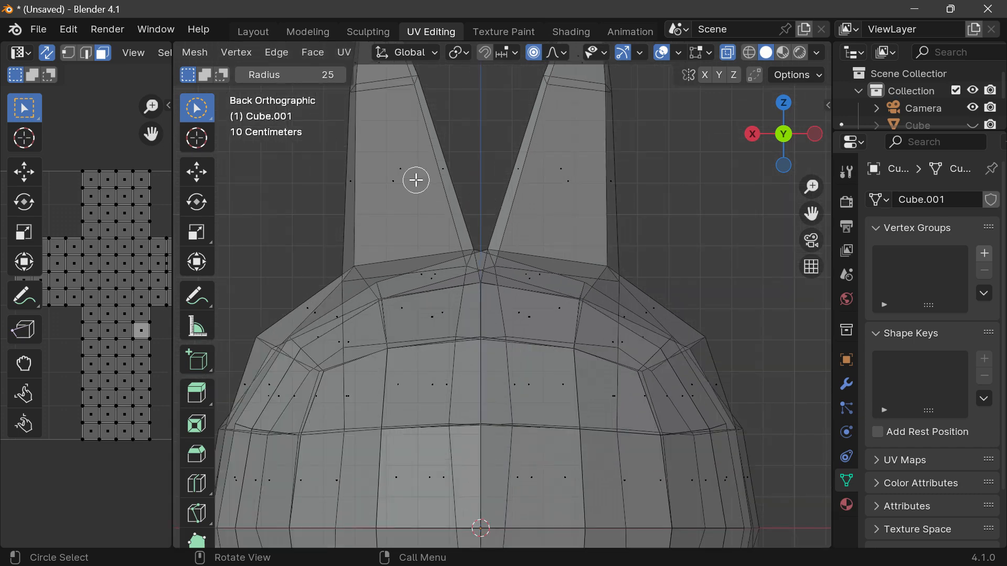
{"action": "scroll", "coordinate": [591, 199], "scroll_direction": "down", "scroll_amount": 3}
{"action": "scroll", "coordinate": [591, 200], "scroll_direction": "up", "scroll_amount": 3}
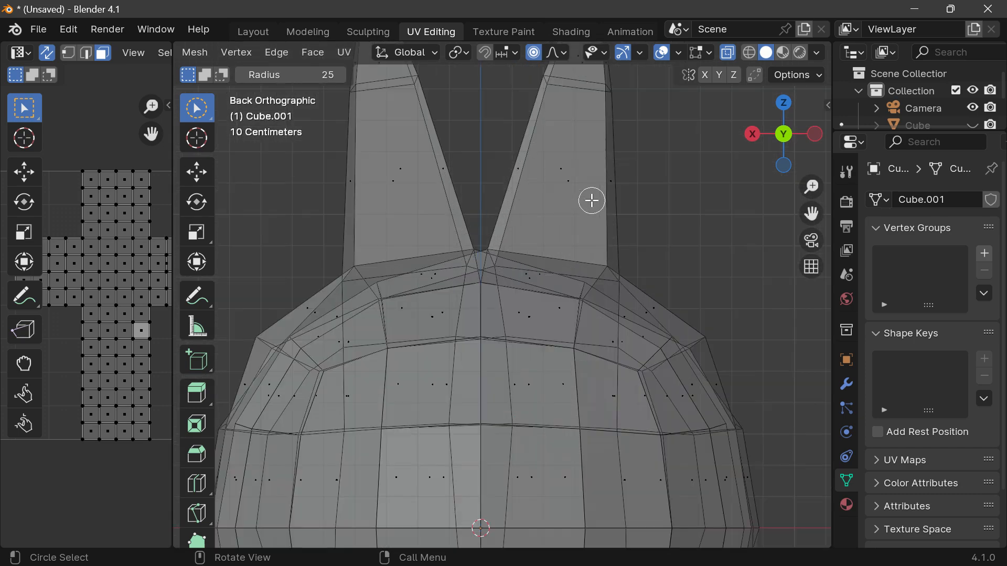
{"action": "left_click_drag", "start_coordinate": [782, 149], "coordinate": [719, 157]}
{"action": "left_click_drag", "start_coordinate": [571, 292], "coordinate": [579, 295]}
{"action": "middle_click_drag", "start_coordinate": [661, 224], "coordinate": [642, 252]}
{"action": "mouse_move", "coordinate": [634, 388]}
{"action": "left_mouse_down"}
{"action": "mouse_move", "coordinate": [634, 398]}
{"action": "mouse_move", "coordinate": [656, 369]}
{"action": "mouse_move", "coordinate": [566, 330]}
{"action": "mouse_move", "coordinate": [430, 341]}
{"action": "mouse_move", "coordinate": [319, 310]}
{"action": "mouse_move", "coordinate": [513, 263]}
{"action": "mouse_move", "coordinate": [535, 231]}
{"action": "mouse_move", "coordinate": [404, 285]}
{"action": "mouse_move", "coordinate": [527, 310]}
{"action": "left_mouse_up"}
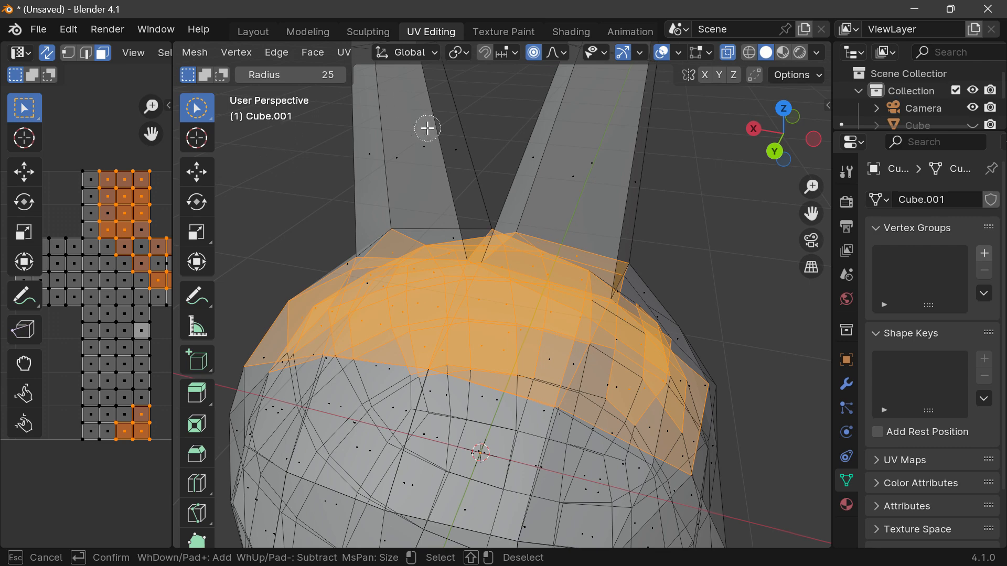
Circle-select the faces of one ear together with the sphere faces around the ear bases.
{"action": "mouse_move", "coordinate": [427, 128]}
{"action": "left_mouse_down"}
{"action": "mouse_move", "coordinate": [509, 149]}
{"action": "mouse_move", "coordinate": [582, 146]}
{"action": "left_mouse_up"}
{"action": "mouse_move", "coordinate": [800, 144]}
{"action": "left_mouse_down"}
{"action": "mouse_move", "coordinate": [780, 140]}
{"action": "mouse_move", "coordinate": [825, 107]}
{"action": "mouse_move", "coordinate": [836, 113]}
{"action": "left_mouse_up"}
{"action": "mouse_move", "coordinate": [617, 185]}
{"action": "left_mouse_down"}
{"action": "mouse_move", "coordinate": [375, 200]}
{"action": "mouse_move", "coordinate": [439, 315]}
{"action": "mouse_move", "coordinate": [449, 299]}
{"action": "mouse_move", "coordinate": [509, 291]}
{"action": "mouse_move", "coordinate": [525, 336]}
{"action": "mouse_move", "coordinate": [744, 346]}
{"action": "left_mouse_up"}
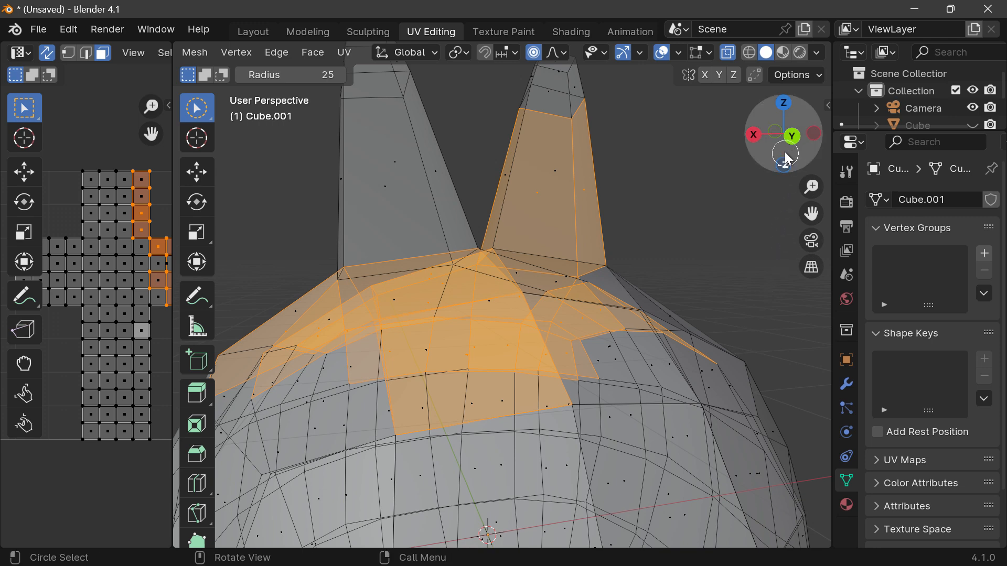
{"action": "mouse_move", "coordinate": [781, 145]}
{"action": "left_mouse_down"}
{"action": "mouse_move", "coordinate": [692, 164]}
{"action": "mouse_move", "coordinate": [730, 154]}
{"action": "left_mouse_up"}
{"action": "scroll", "coordinate": [730, 154], "scroll_direction": "down", "scroll_amount": 3}
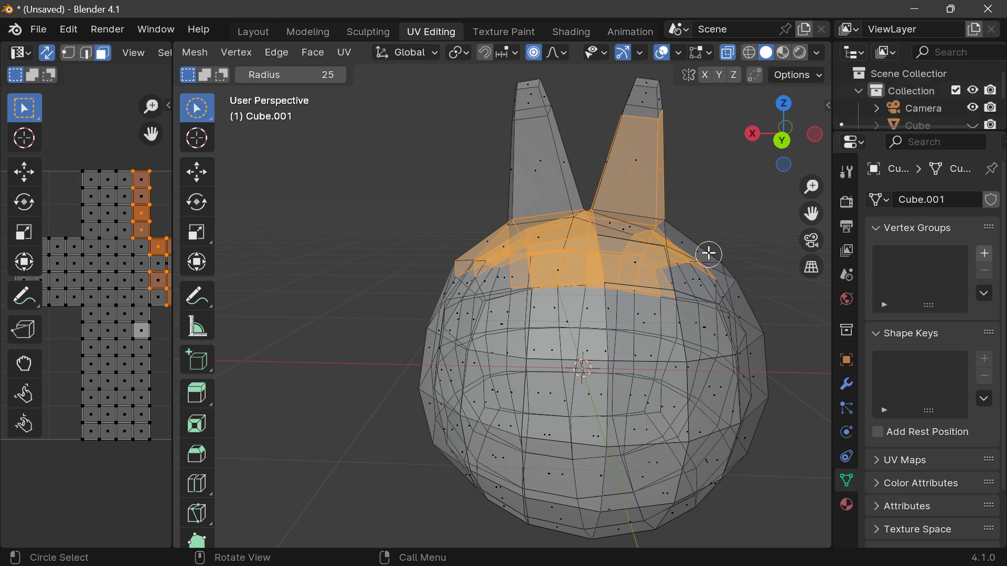
Undo the circle selections until no faces are selected.
{"action": "key", "text": "ctrl+z"}
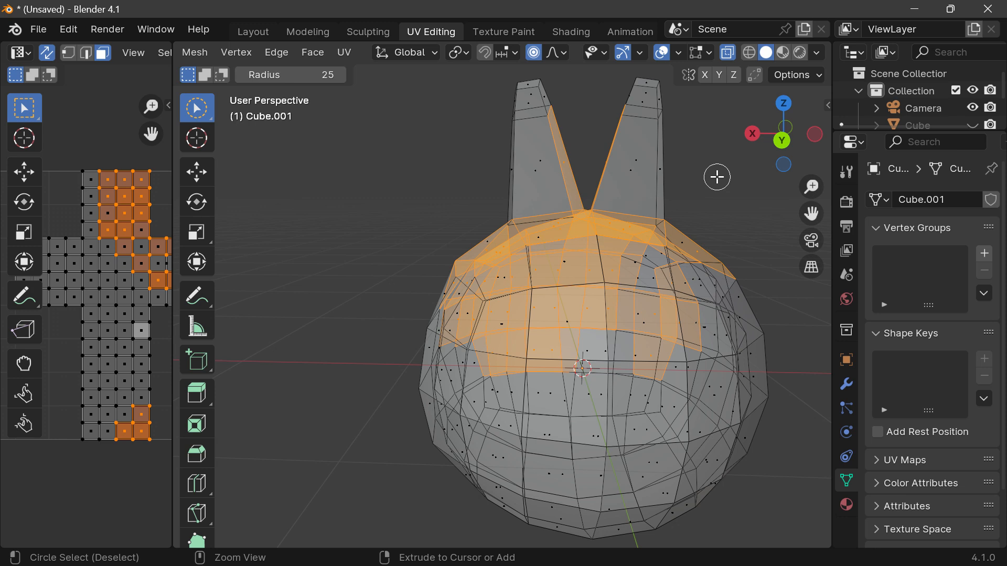
{"action": "key", "text": "ctrl+z"}
{"action": "key", "text": "ctrl+z"}
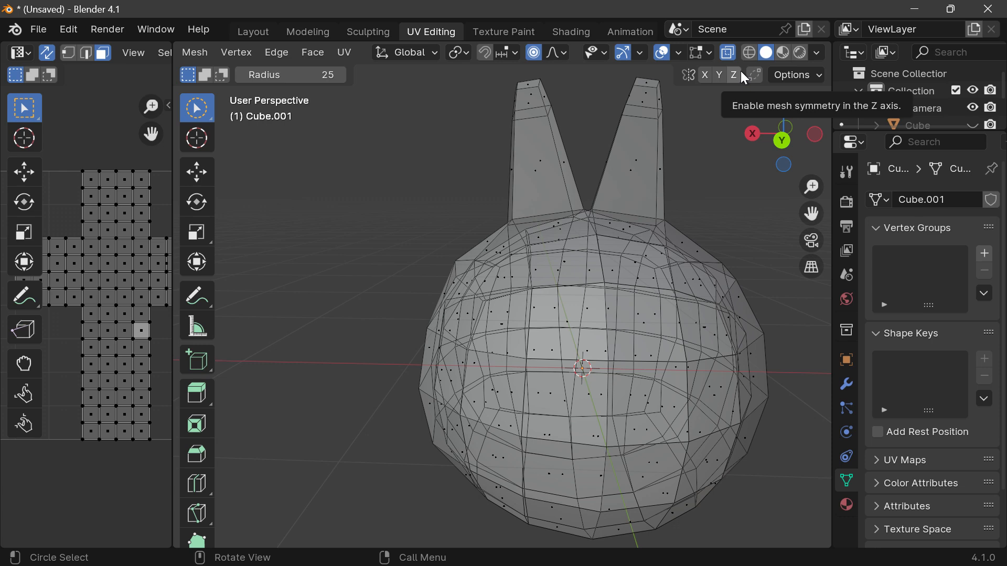
Compare the mesh with X-Ray off and on, and view it in Material Preview shading.
{"action": "key", "text": "alt+z"}
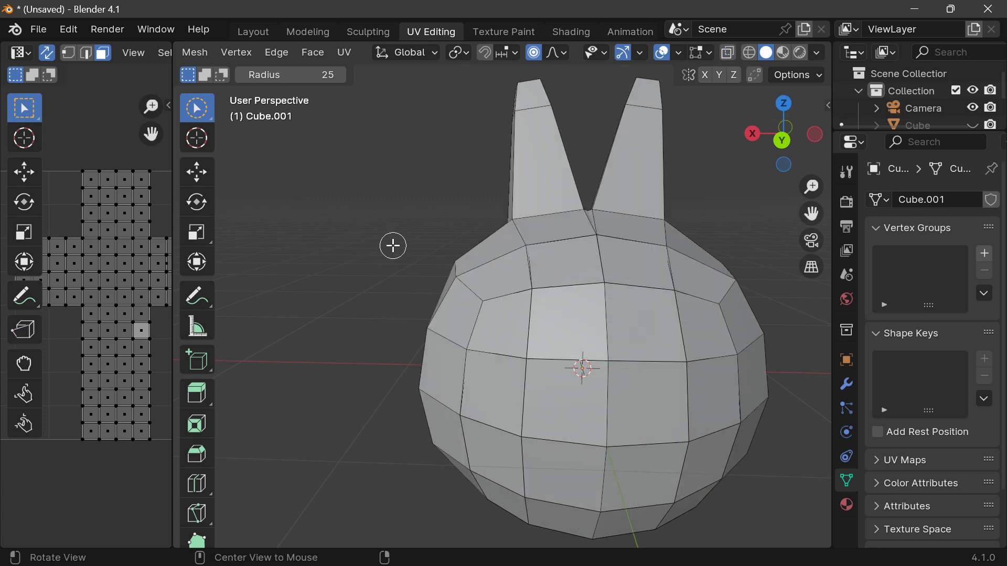
{"action": "key", "text": "alt+z"}
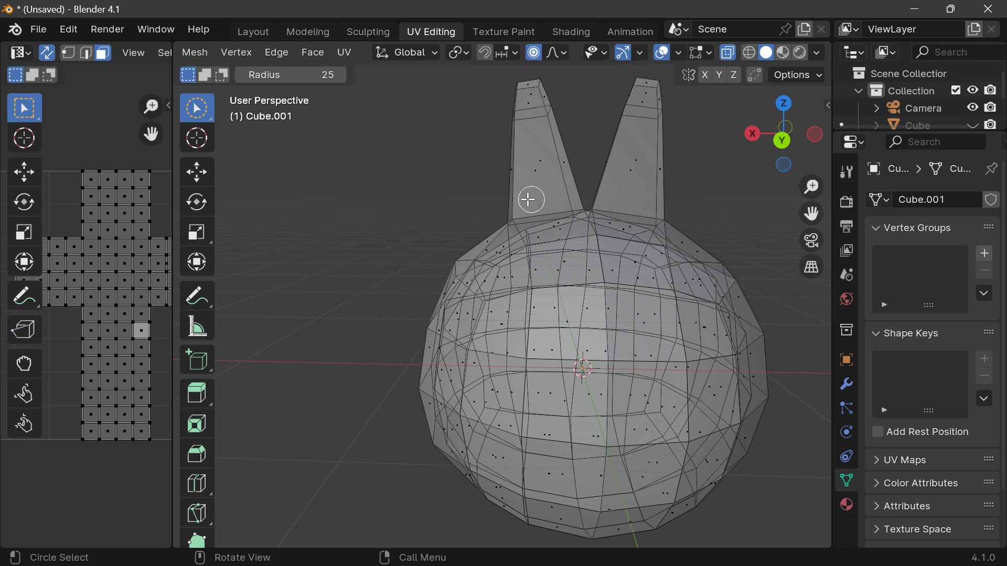
{"action": "key", "text": "z"}
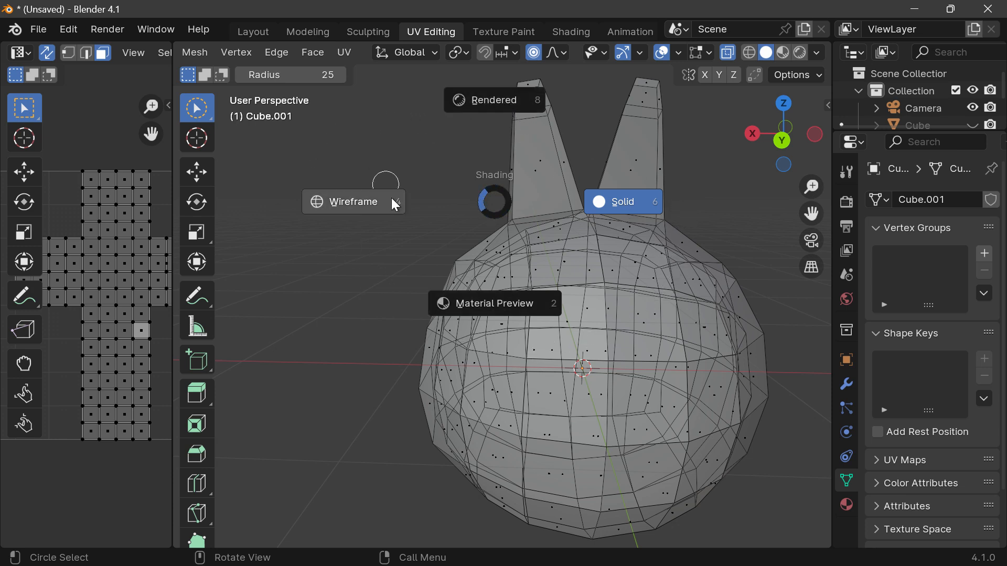
{"action": "left_click", "coordinate": [527, 298]}
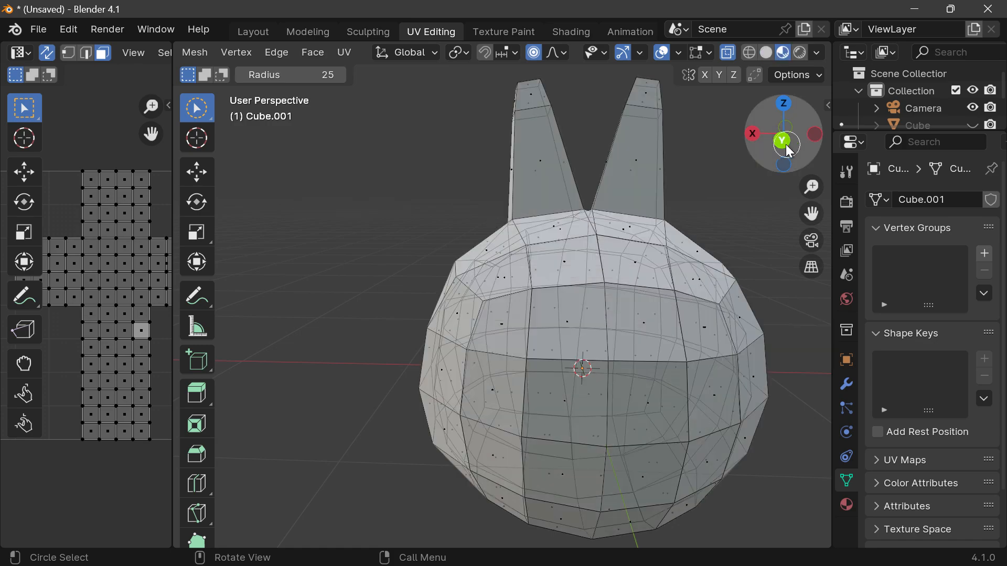
{"action": "mouse_move", "coordinate": [783, 135]}
{"action": "left_mouse_down"}
{"action": "mouse_move", "coordinate": [589, 135]}
{"action": "mouse_move", "coordinate": [635, 138]}
{"action": "mouse_move", "coordinate": [828, 214]}
{"action": "mouse_move", "coordinate": [704, 186]}
{"action": "left_mouse_up"}
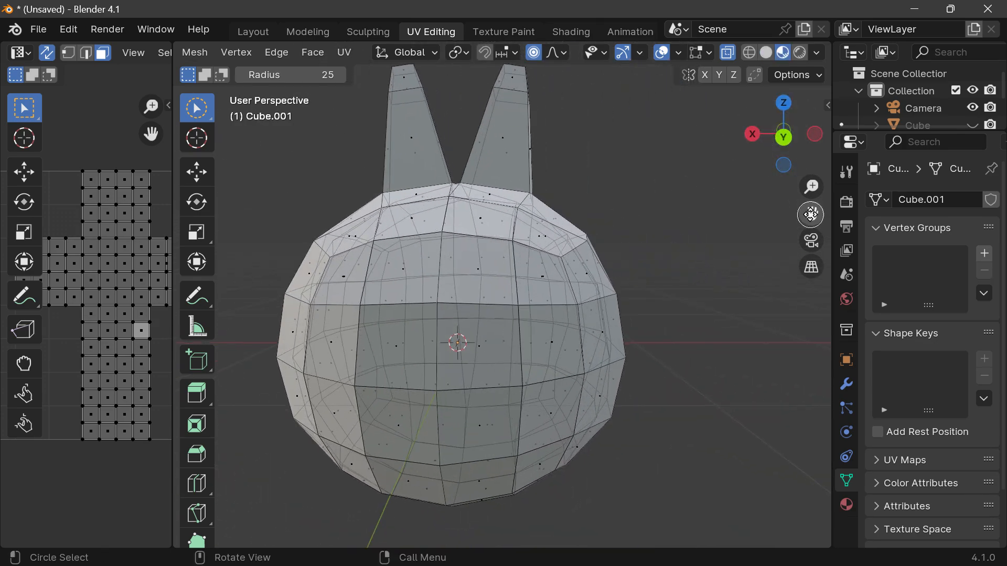
View the mesh in Wireframe shading.
{"action": "key", "text": "z"}
{"action": "left_click", "coordinate": [513, 311]}
{"action": "key", "text": "z"}
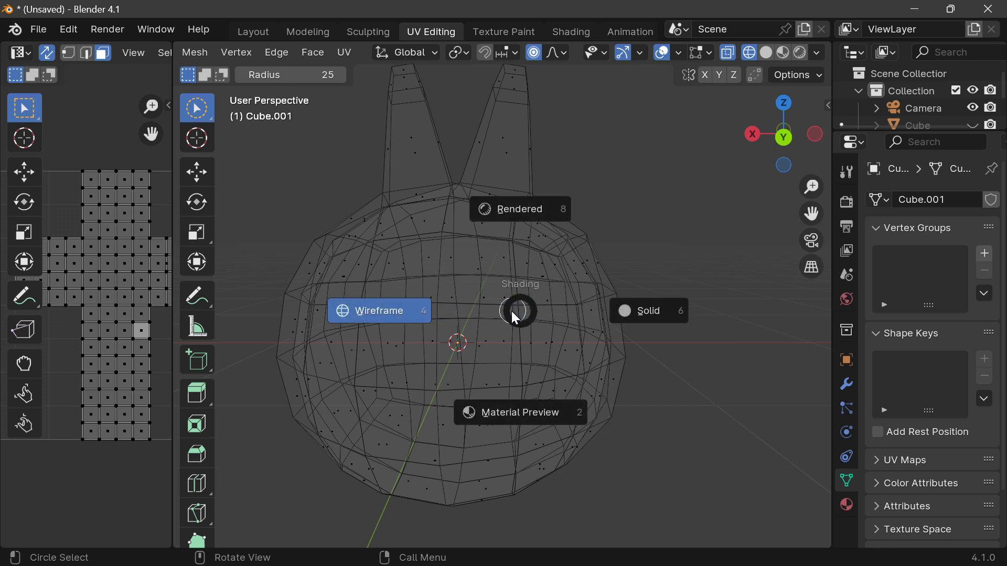
{"action": "left_click", "coordinate": [513, 310]}
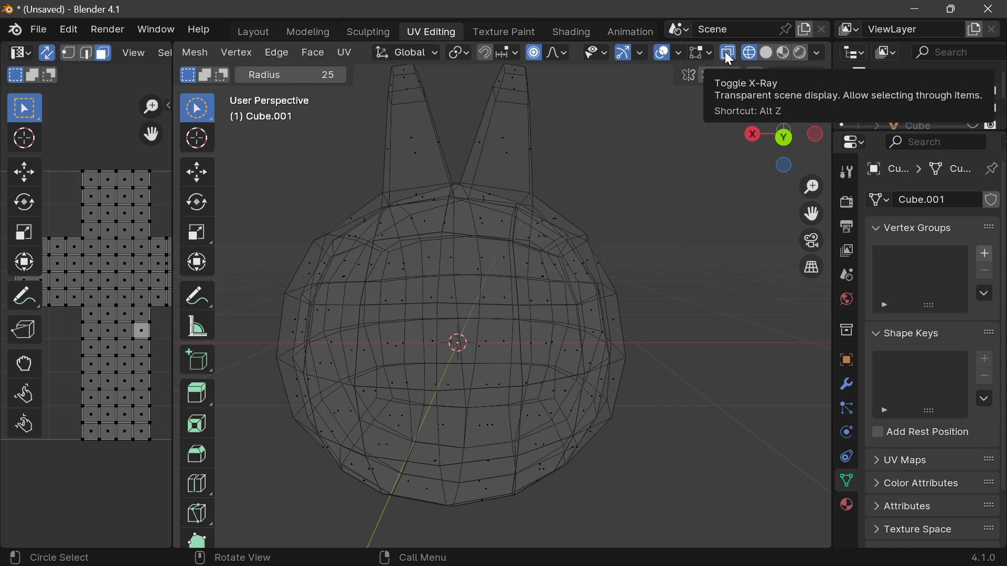
View the mesh in Rendered and Material Preview shading, and return the viewport to Solid.
{"action": "left_click", "coordinate": [801, 54]}
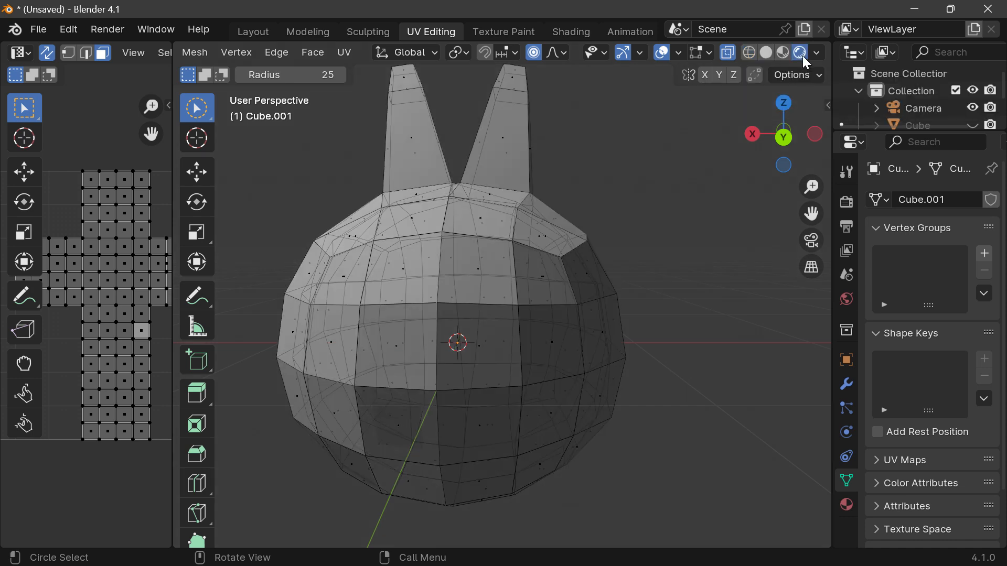
{"action": "left_click", "coordinate": [781, 53]}
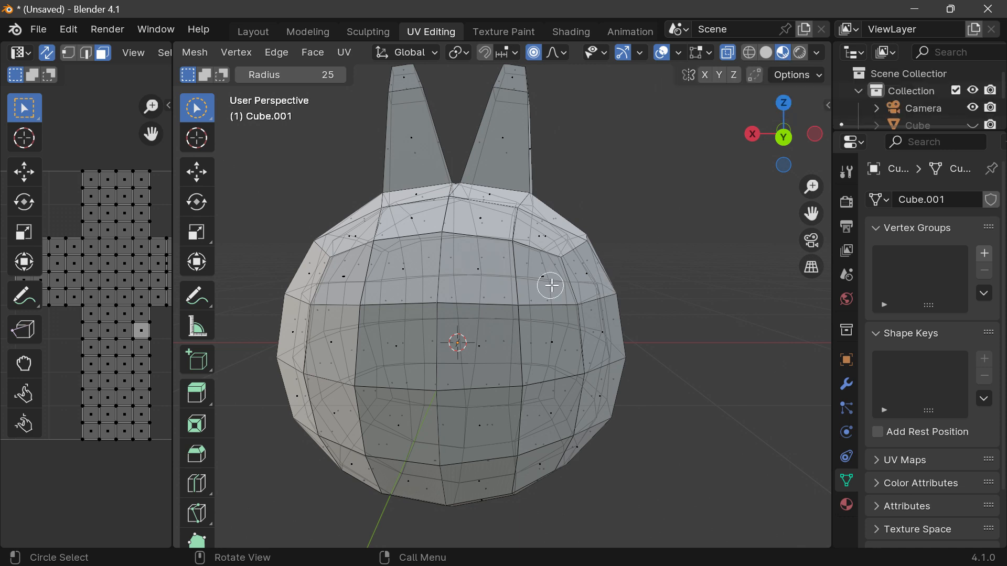
{"action": "key", "text": "z"}
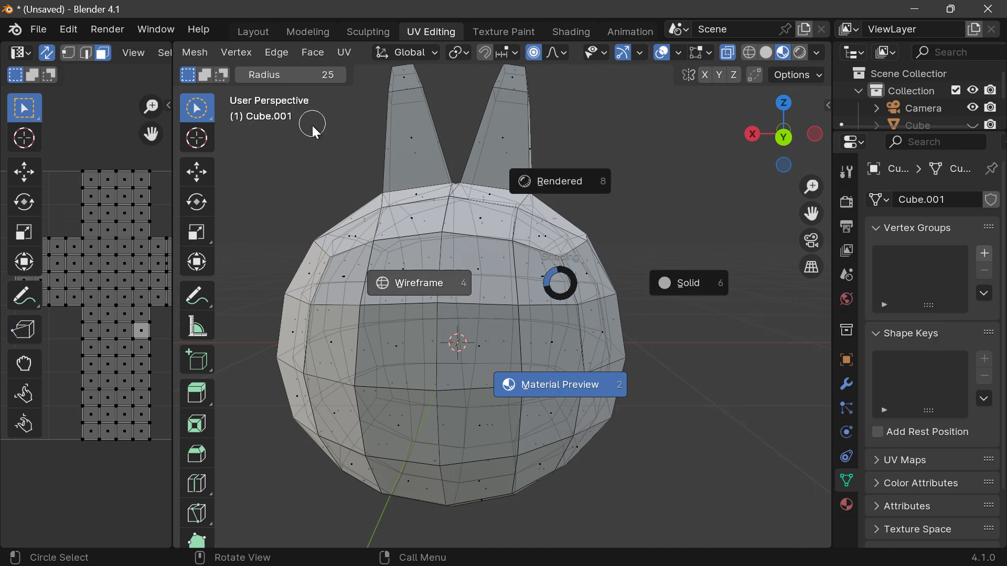
{"action": "left_click", "coordinate": [801, 152]}
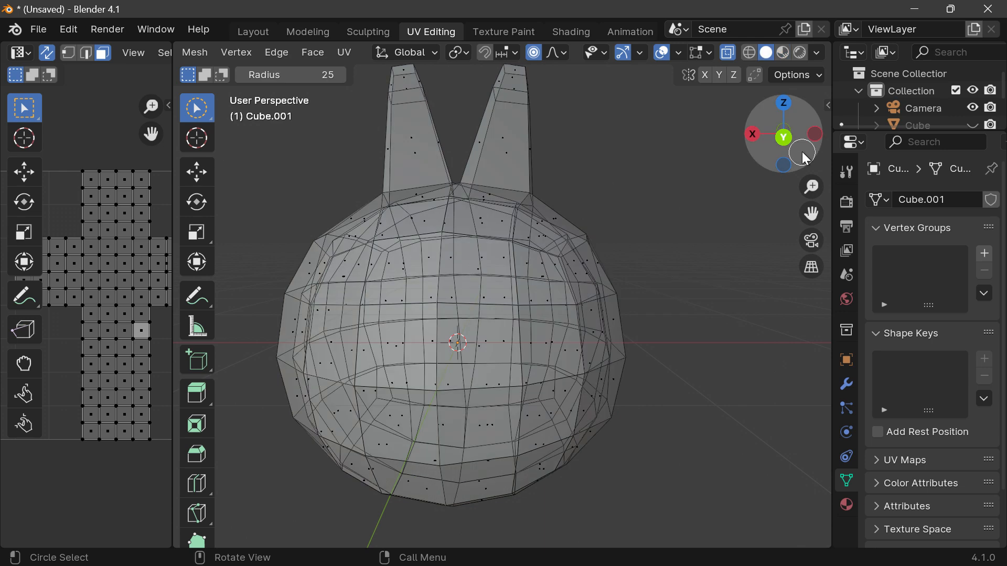
Check Wireframe shading once more, restore Solid shading, and turn off X-Ray display.
{"action": "key", "text": "z"}
{"action": "left_click", "coordinate": [729, 195]}
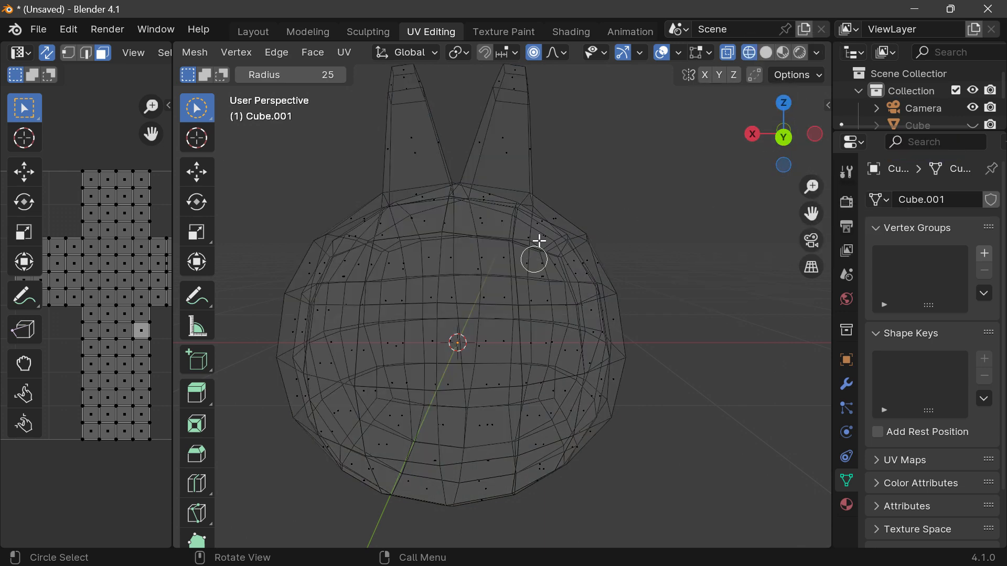
{"action": "left_click", "coordinate": [766, 52]}
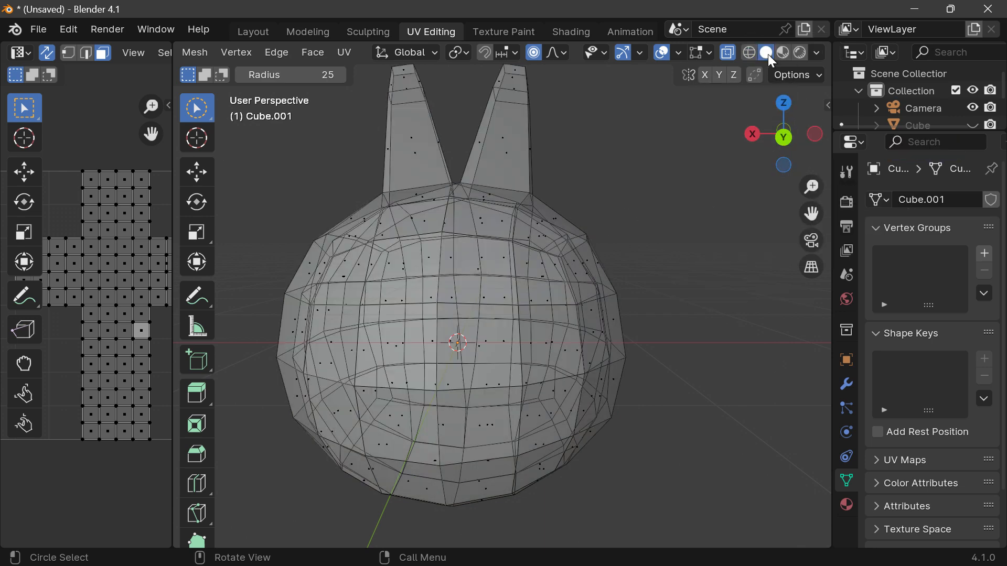
{"action": "left_click", "coordinate": [729, 53]}
{"action": "left_click", "coordinate": [819, 53]}
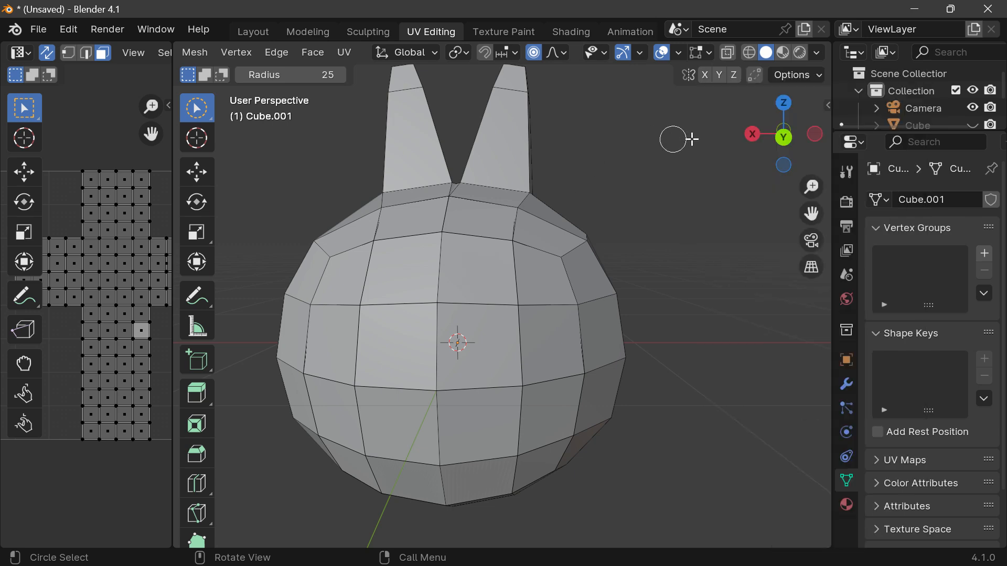
{"action": "mouse_move", "coordinate": [761, 145]}
{"action": "left_mouse_down"}
{"action": "mouse_move", "coordinate": [385, 152]}
{"action": "mouse_move", "coordinate": [515, 174]}
{"action": "mouse_move", "coordinate": [589, 364]}
{"action": "mouse_move", "coordinate": [787, 270]}
{"action": "mouse_move", "coordinate": [669, 198]}
{"action": "mouse_move", "coordinate": [679, 94]}
{"action": "mouse_move", "coordinate": [730, 153]}
{"action": "mouse_move", "coordinate": [678, 153]}
{"action": "left_mouse_up"}
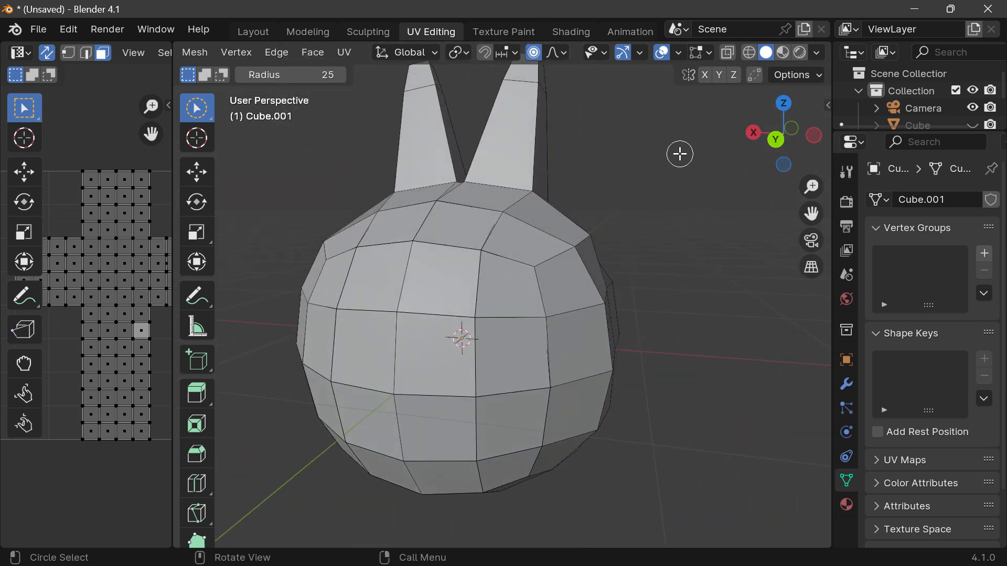
Widen the UV editor beside the 3D viewport until the whole cross-shaped UV layout fits in it.
{"action": "left_click_drag", "start_coordinate": [812, 213], "coordinate": [771, 193]}
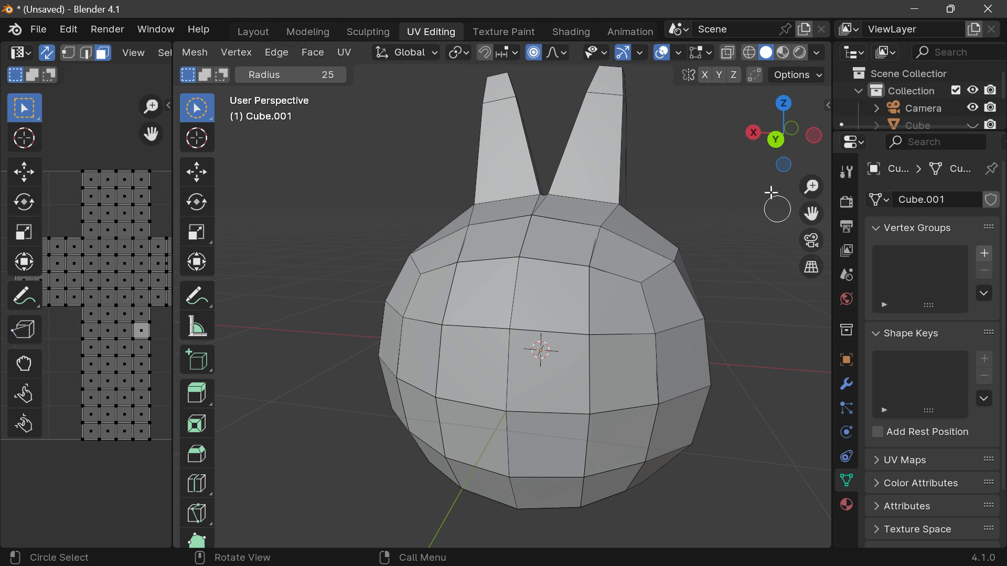
{"action": "left_click_drag", "start_coordinate": [173, 199], "coordinate": [361, 201]}
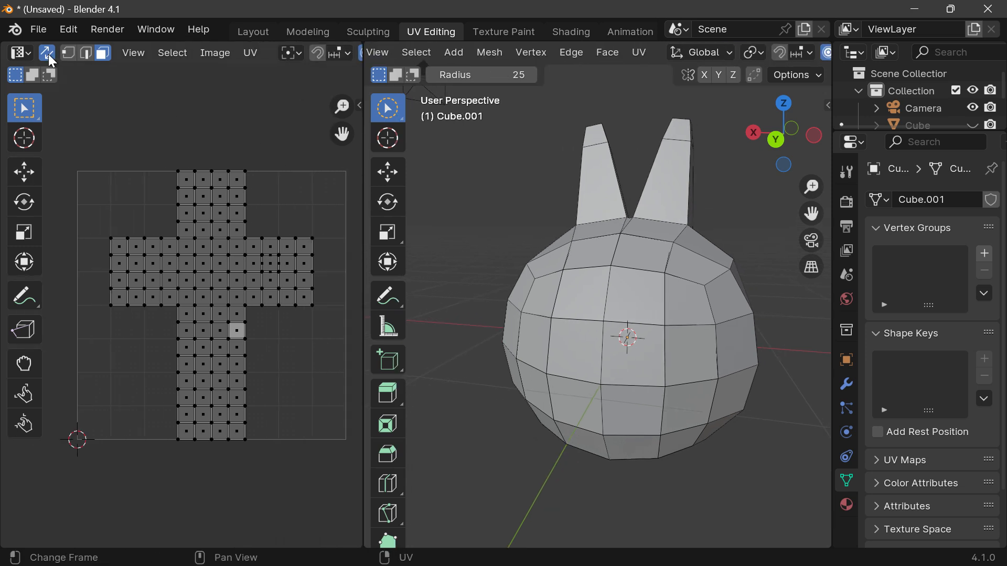
{"action": "left_click", "coordinate": [21, 53]}
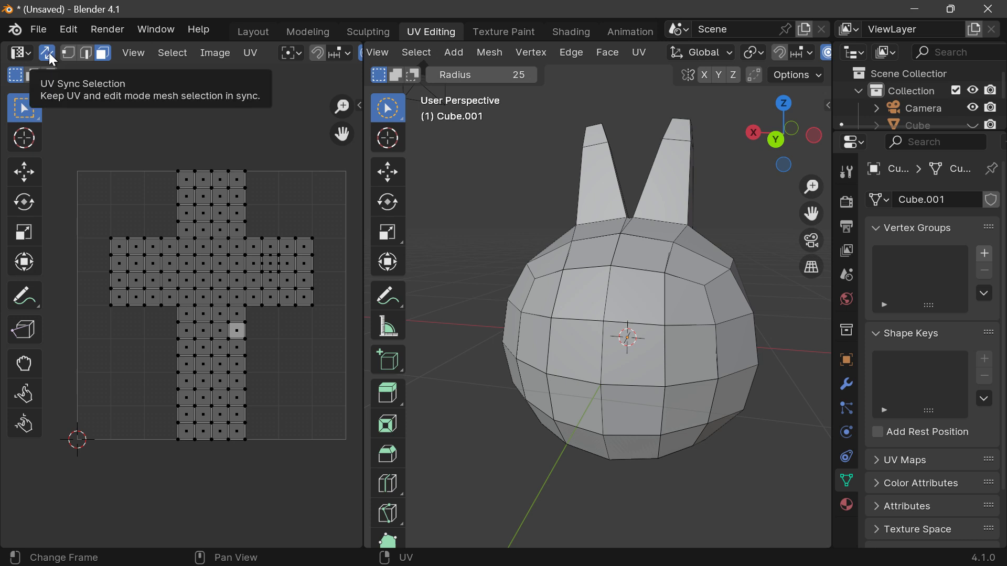
Circle-select the ears and the sphere's upper faces on one side, and replace that selection with the upper faces on the opposite side.
{"action": "key", "text": "c"}
{"action": "mouse_move", "coordinate": [670, 241]}
{"action": "left_mouse_down"}
{"action": "mouse_move", "coordinate": [559, 263]}
{"action": "mouse_move", "coordinate": [624, 314]}
{"action": "mouse_move", "coordinate": [668, 137]}
{"action": "mouse_move", "coordinate": [543, 303]}
{"action": "mouse_move", "coordinate": [733, 295]}
{"action": "mouse_move", "coordinate": [540, 242]}
{"action": "mouse_move", "coordinate": [528, 314]}
{"action": "left_mouse_up"}
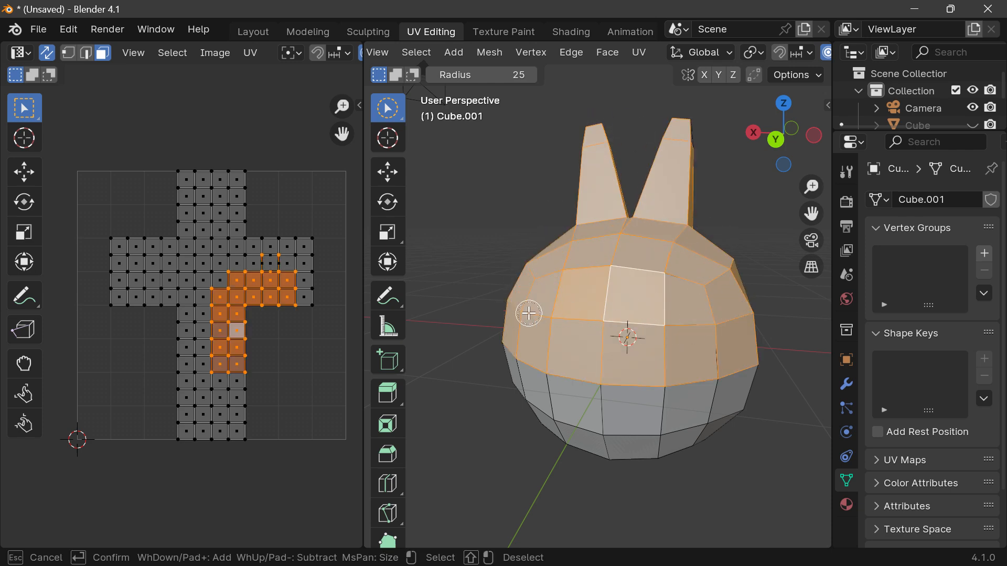
{"action": "key", "text": "Escape"}
{"action": "left_click_drag", "start_coordinate": [786, 152], "coordinate": [465, 153]}
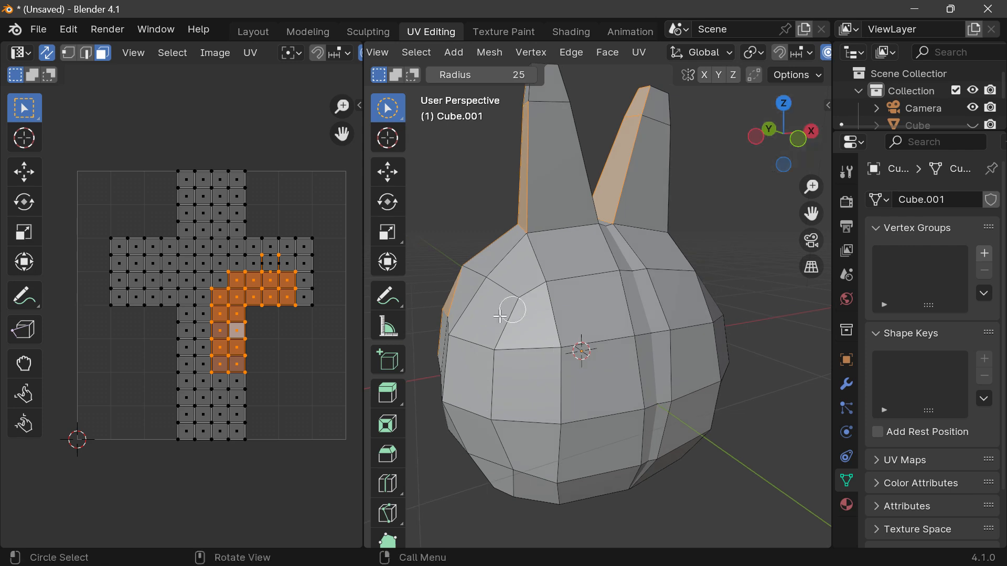
{"action": "mouse_move", "coordinate": [500, 315]}
{"action": "left_mouse_down"}
{"action": "mouse_move", "coordinate": [567, 265]}
{"action": "mouse_move", "coordinate": [682, 294]}
{"action": "mouse_move", "coordinate": [508, 359]}
{"action": "mouse_move", "coordinate": [795, 319]}
{"action": "left_mouse_up"}
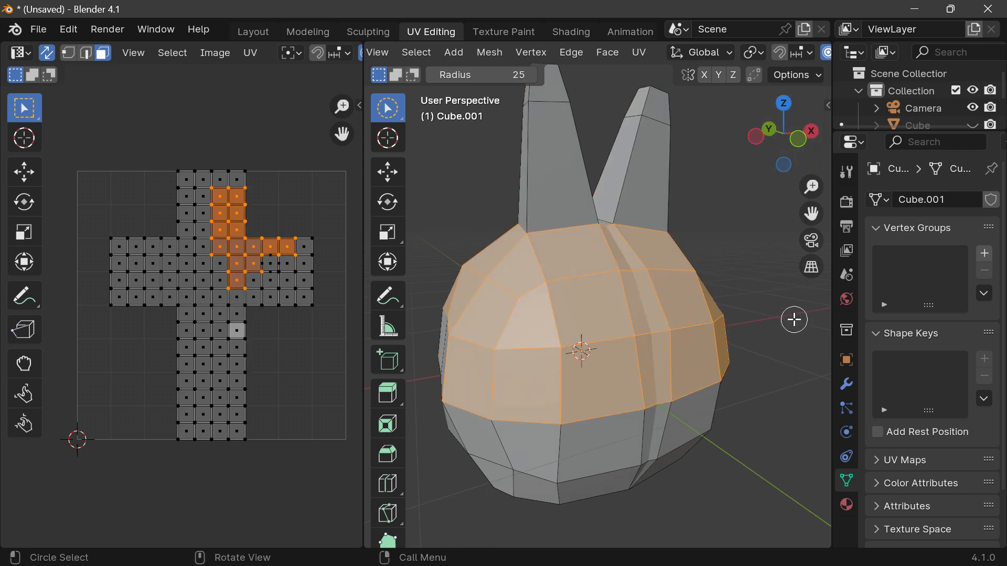
Extend the circle selection across the row of faces just below the ears on the first side, and deselect everything.
{"action": "mouse_move", "coordinate": [782, 134]}
{"action": "left_mouse_down"}
{"action": "mouse_move", "coordinate": [440, 150]}
{"action": "mouse_move", "coordinate": [440, 138]}
{"action": "mouse_move", "coordinate": [647, 132]}
{"action": "left_mouse_up"}
{"action": "left_click_drag", "start_coordinate": [569, 259], "coordinate": [688, 275], "text": "shift"}
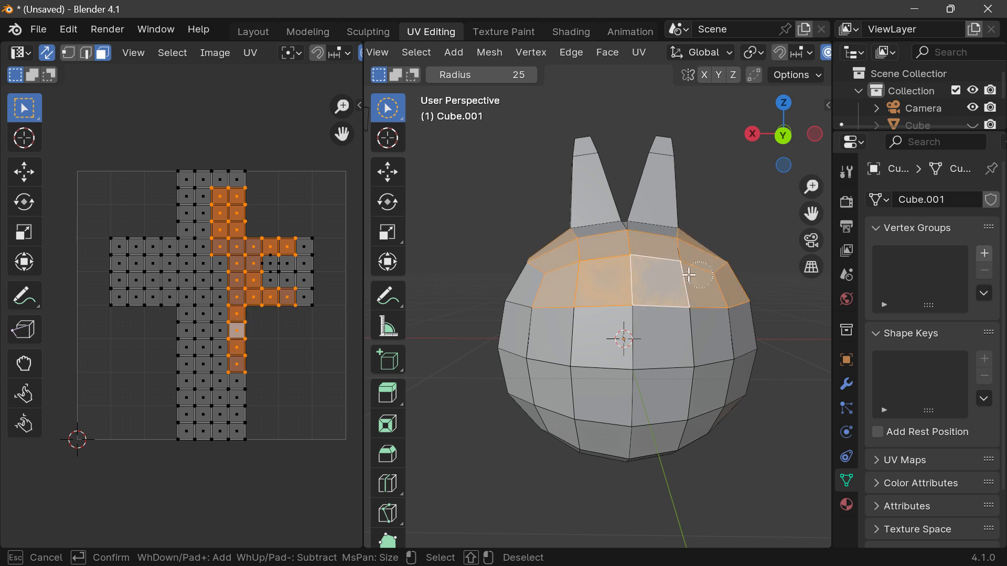
{"action": "left_click", "coordinate": [435, 140]}
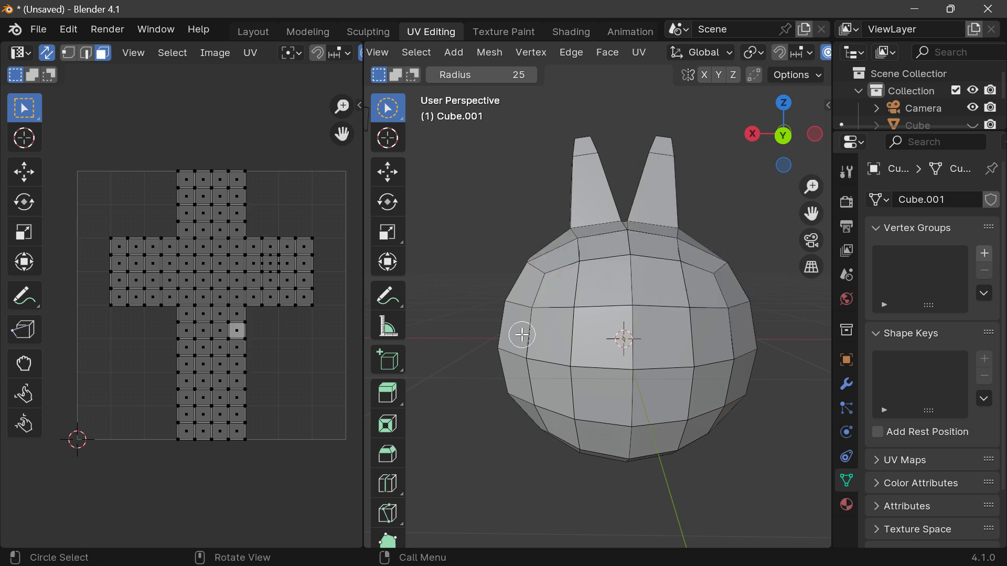